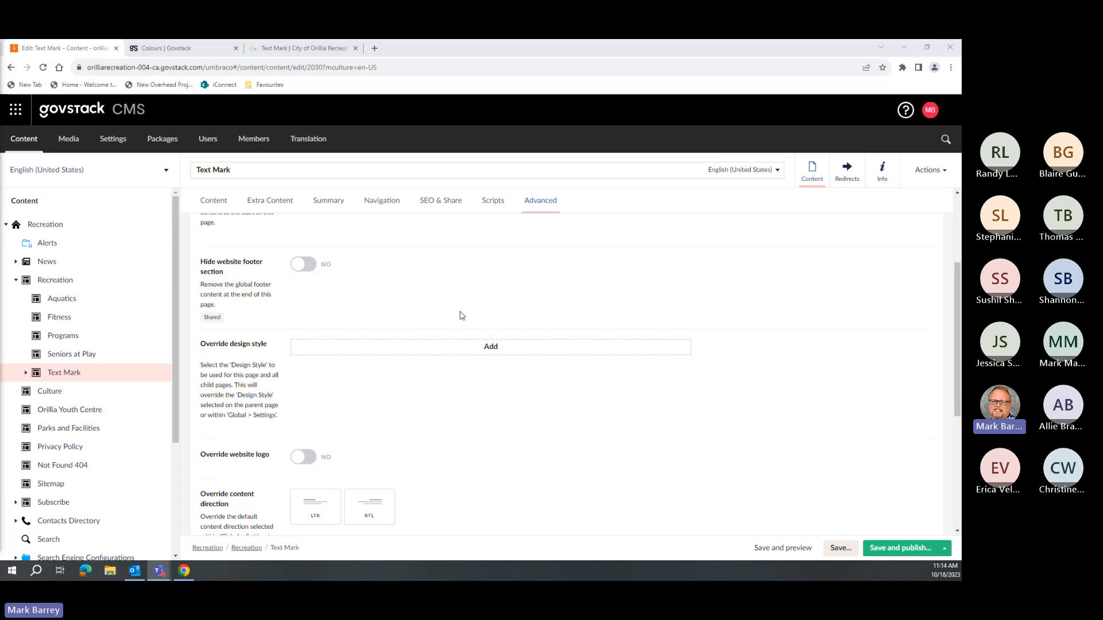
Open user management and examine the list of user groups and the list of users.
click(210, 144)
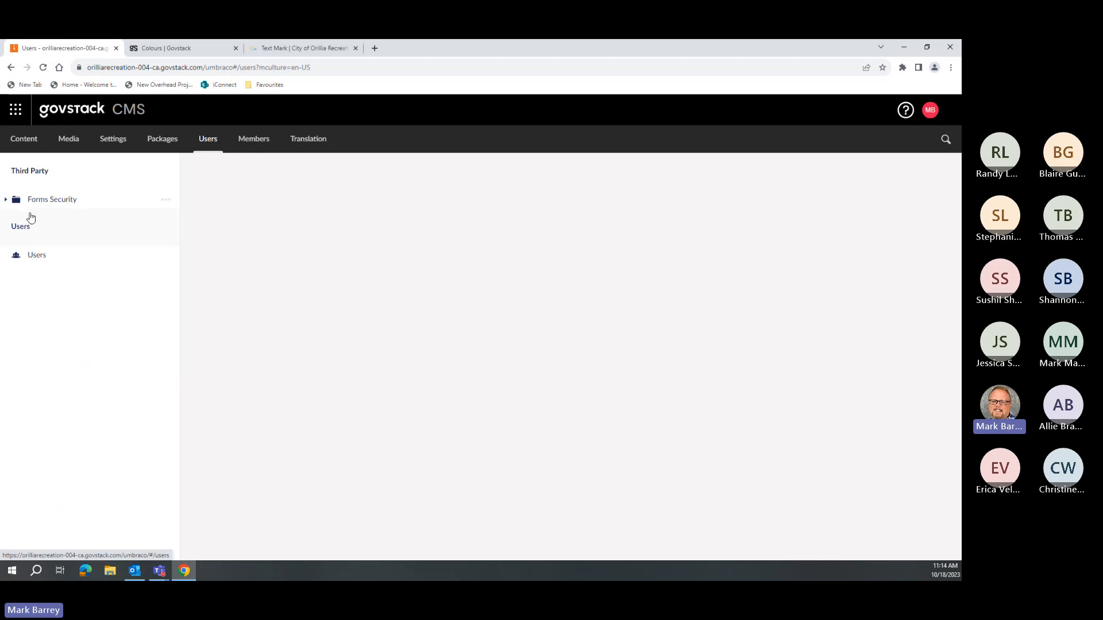
click(35, 256)
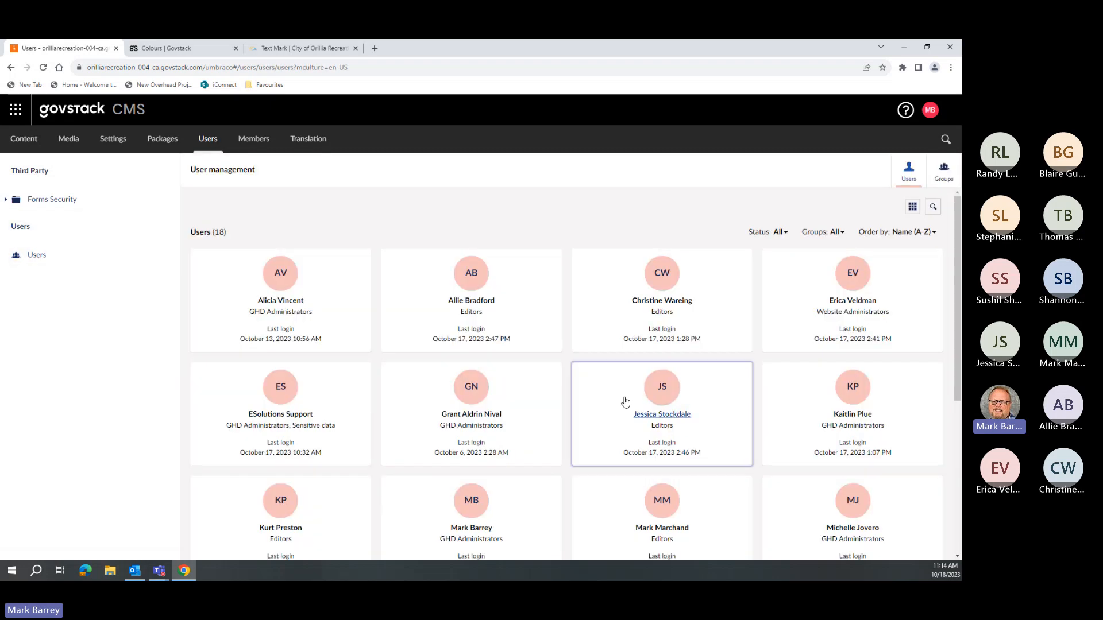
click(944, 179)
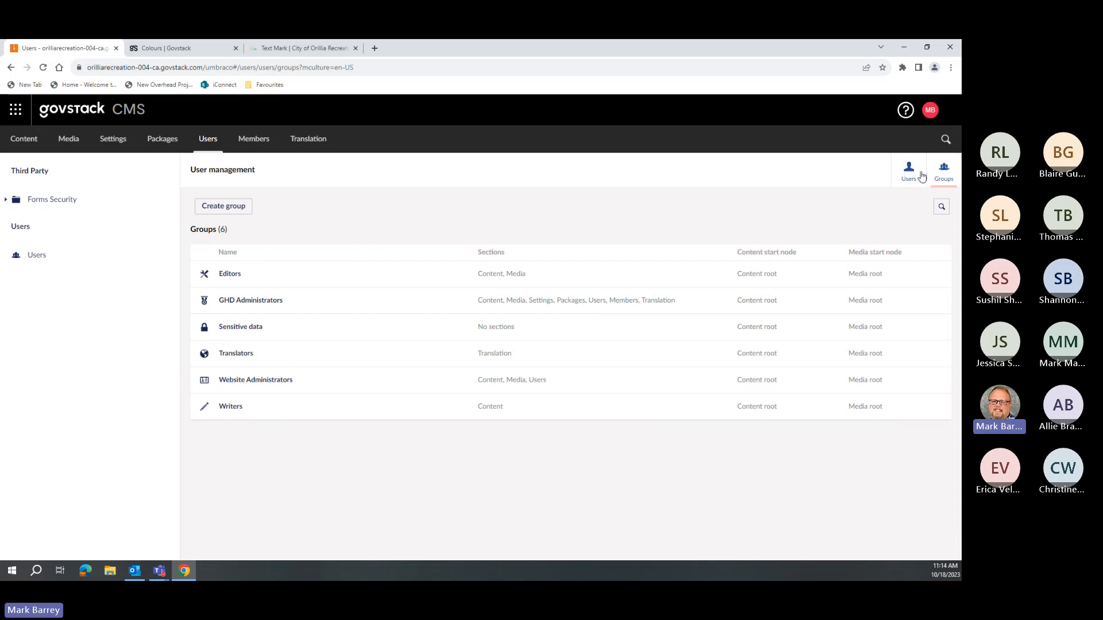
click(910, 173)
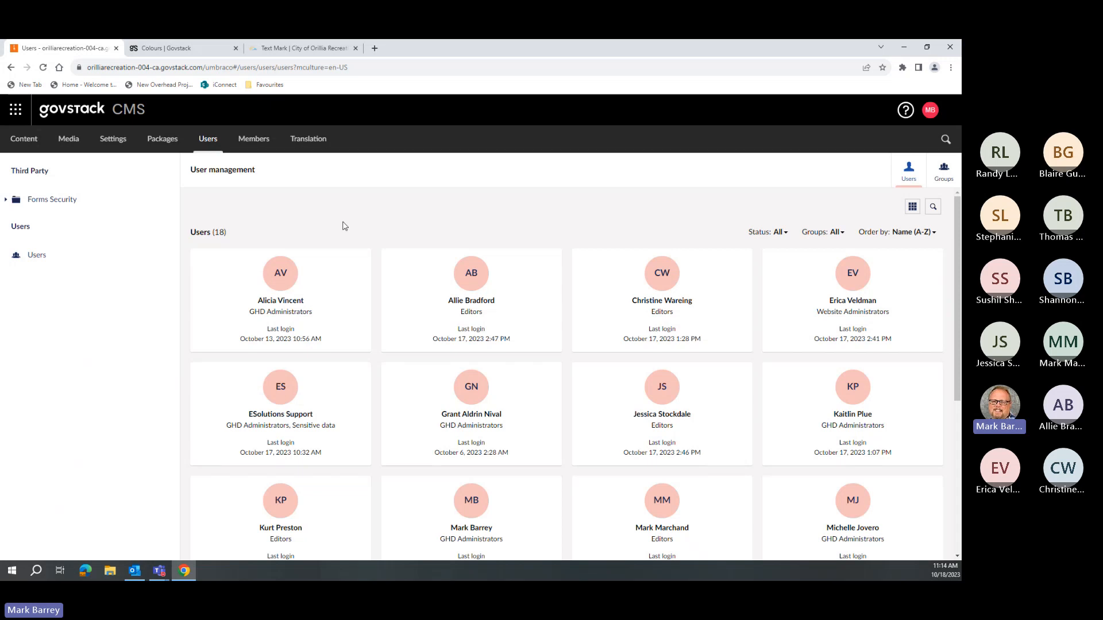
Open the Govstack platform dashboard in a new browser tab and look through its CMS, Events and Forms application cards.
click(374, 48)
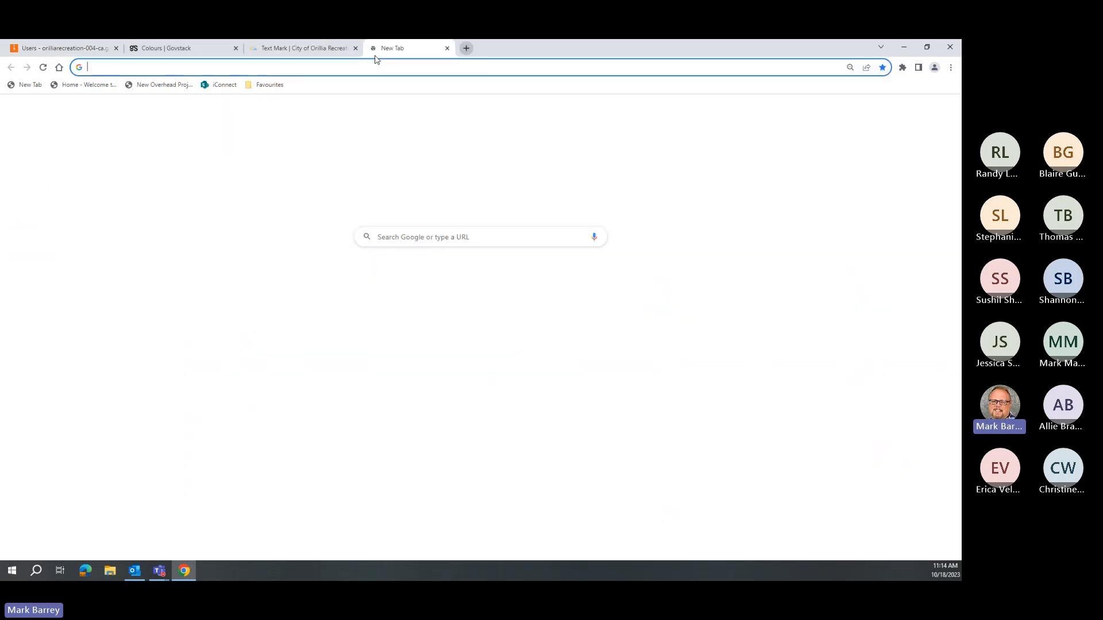
click(267, 85)
click(287, 123)
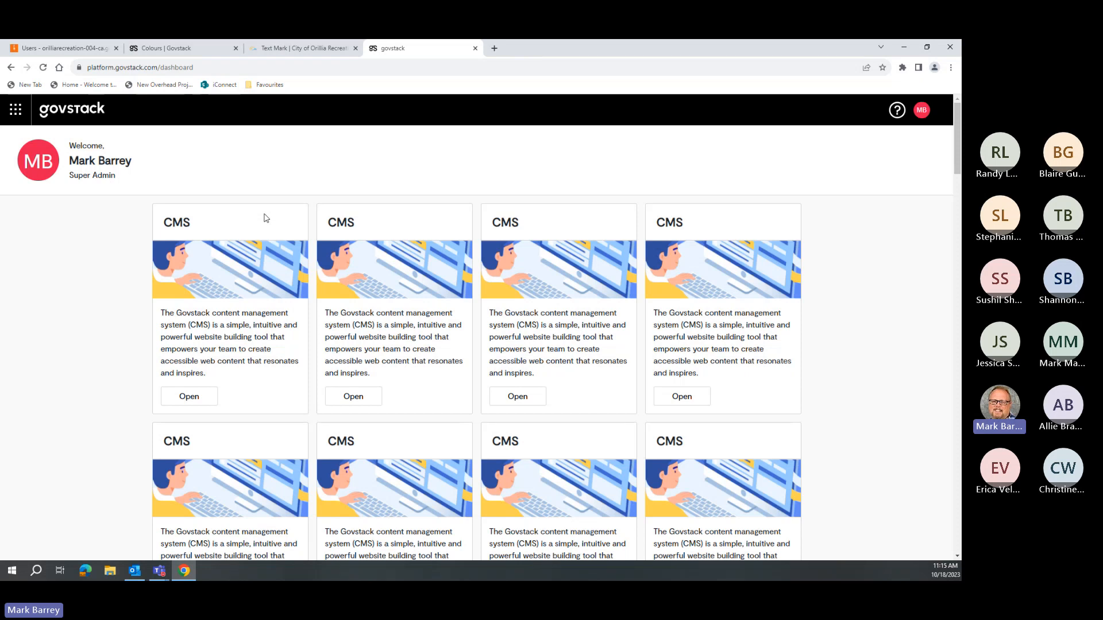
scroll(379, 275, down, 3)
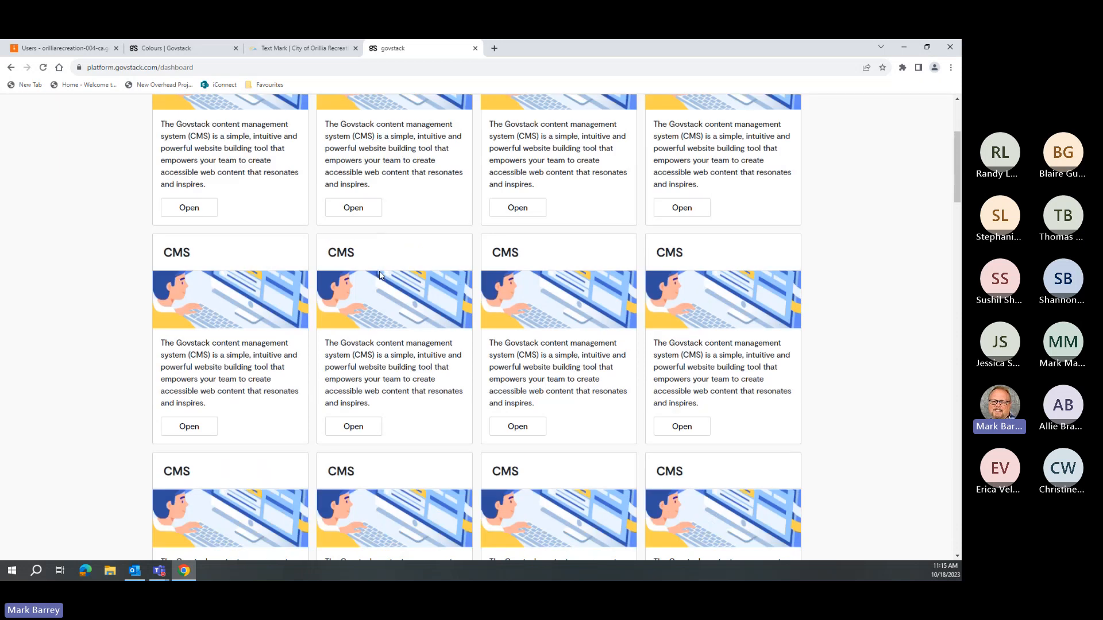
scroll(379, 275, down, 8)
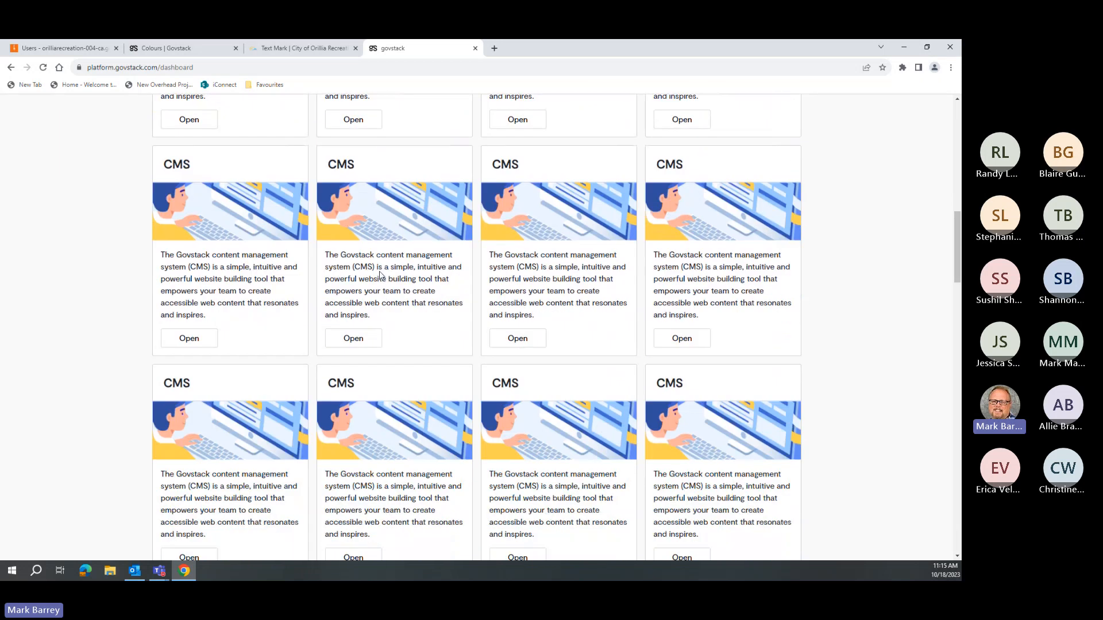
scroll(380, 275, down, 6)
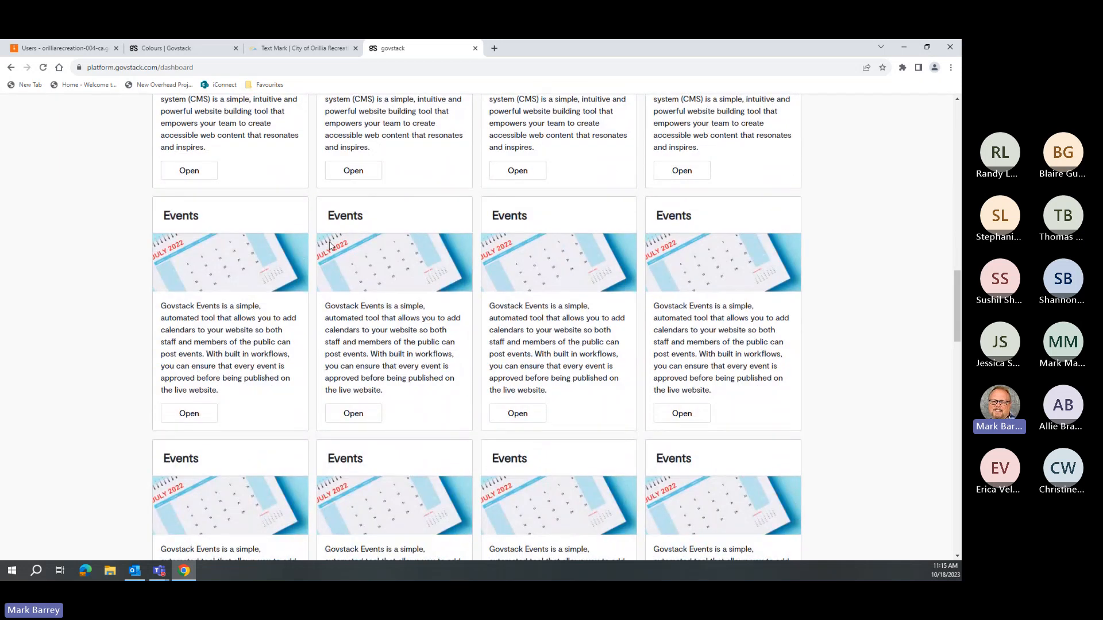
scroll(409, 331, down, 5)
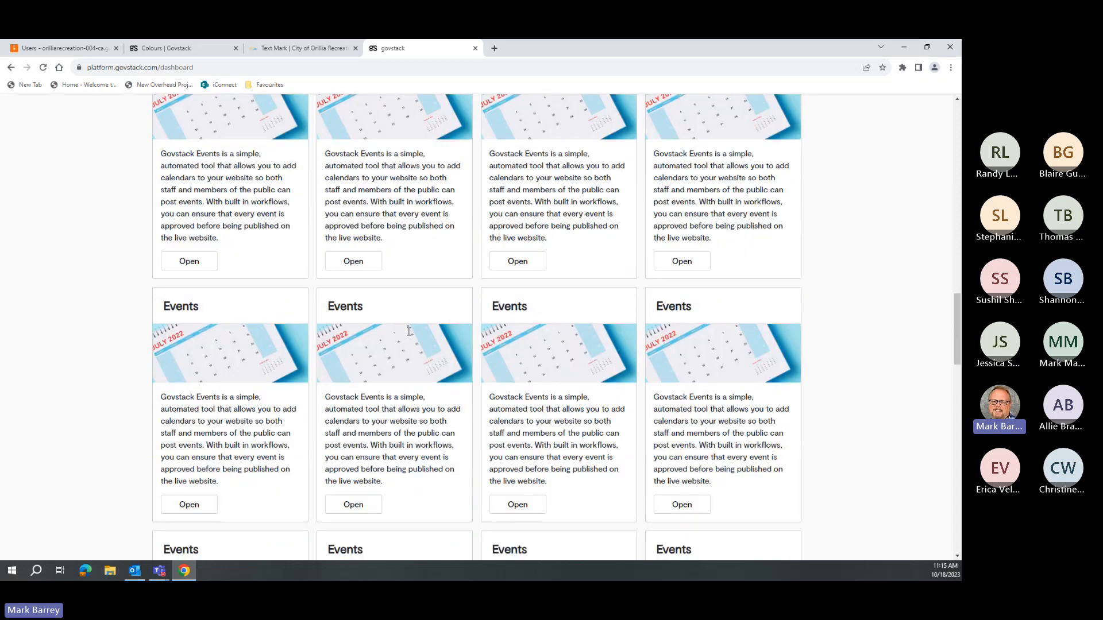
scroll(408, 332, down, 14)
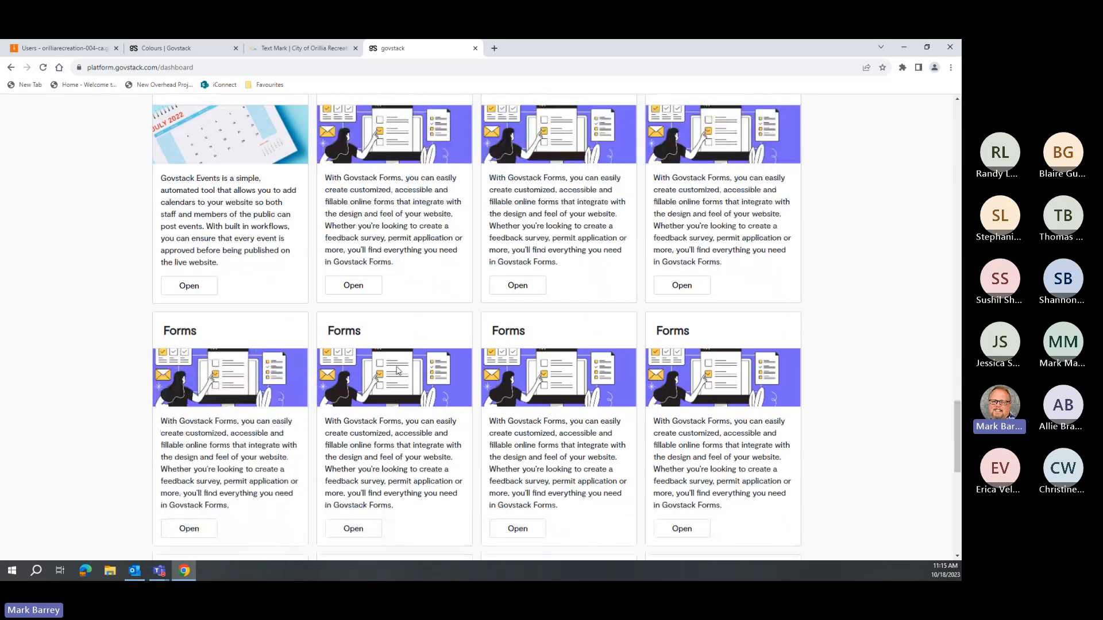
scroll(400, 371, up, 6)
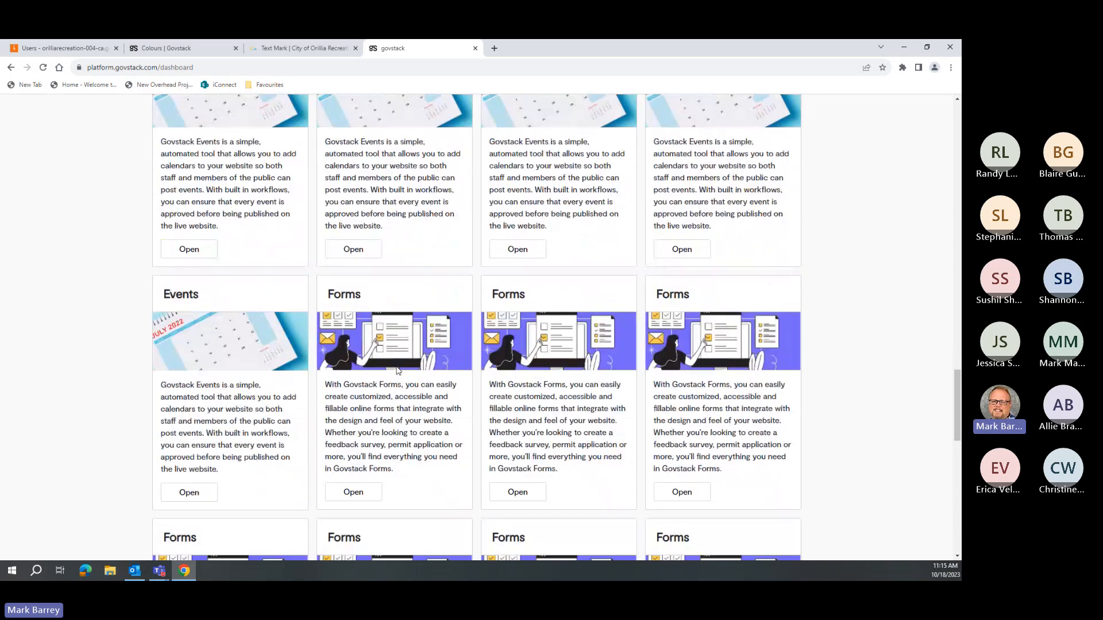
scroll(398, 370, up, 10)
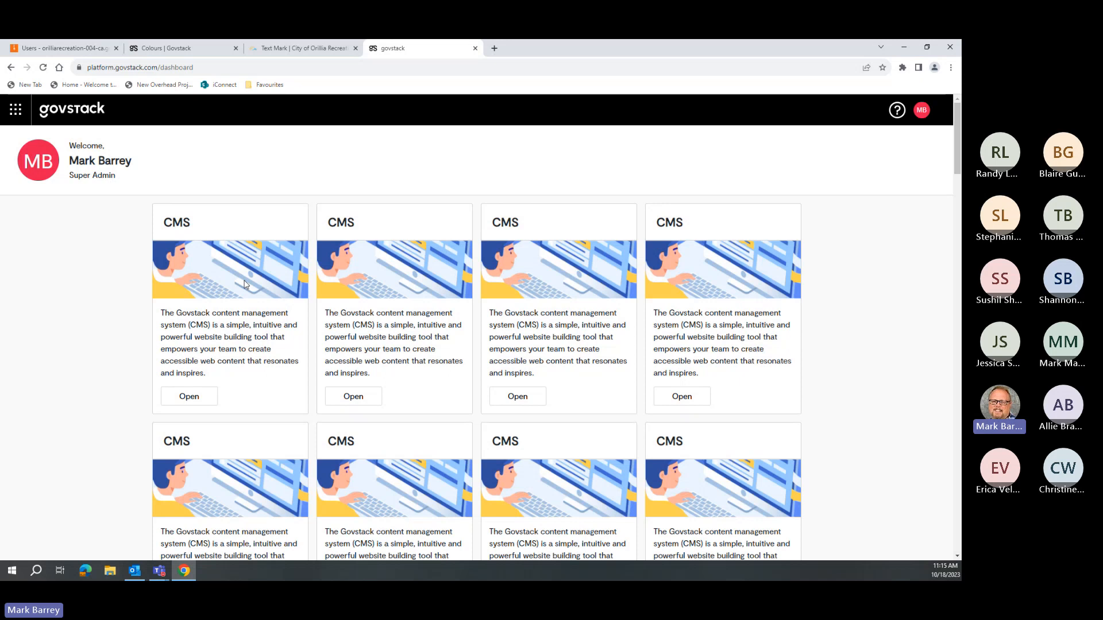
scroll(253, 285, down, 3)
scroll(263, 287, down, 20)
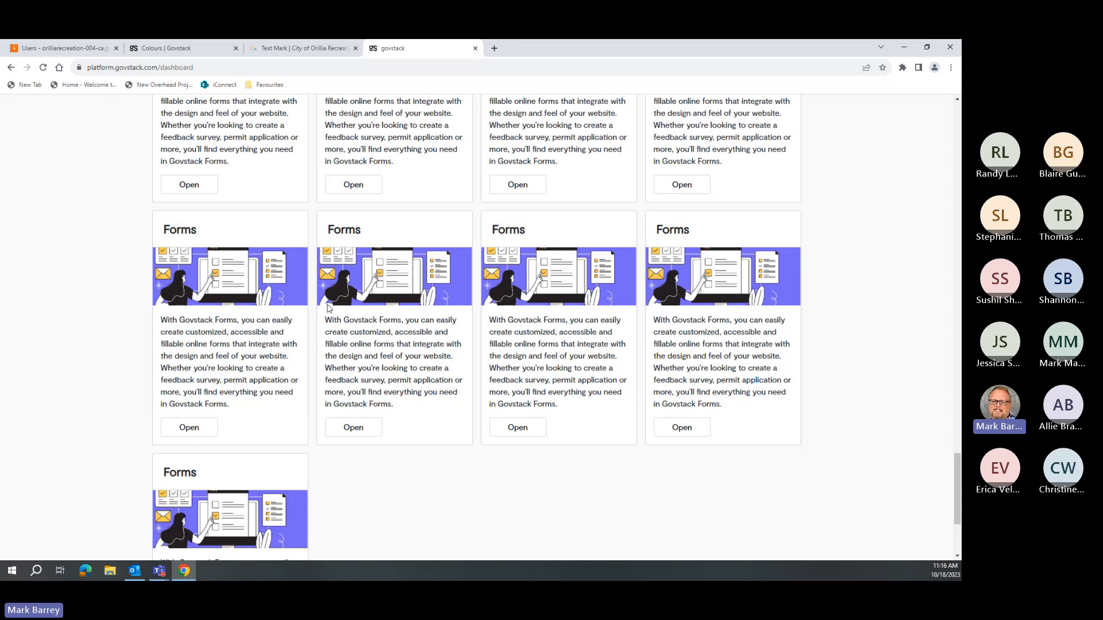
Return to the CMS content and open the Superheroes text component of the Text Mark page.
click(85, 51)
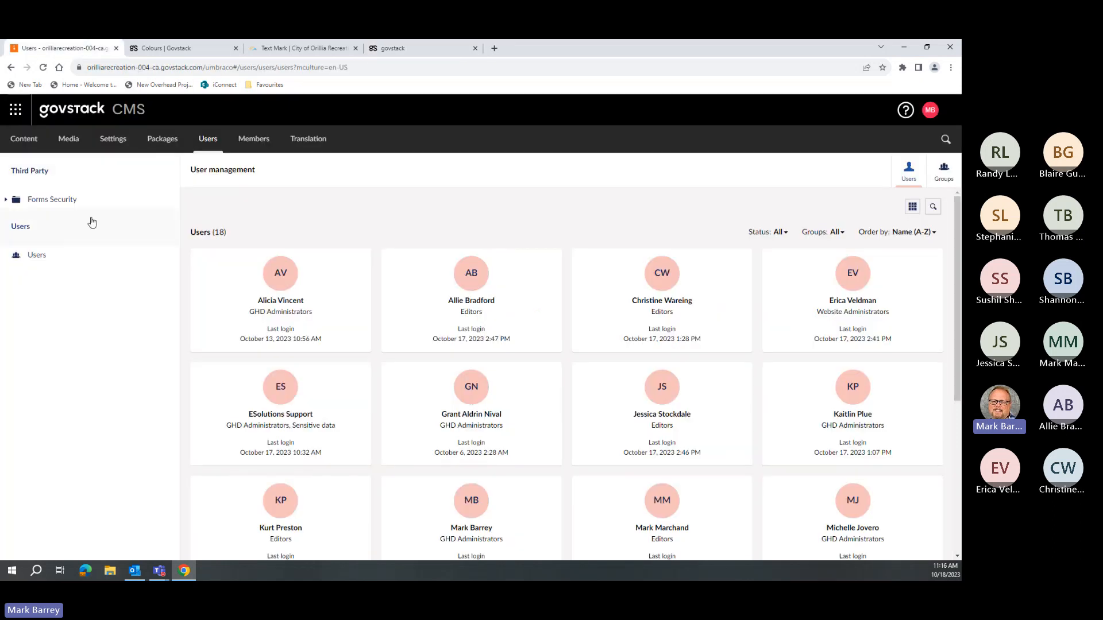
click(25, 140)
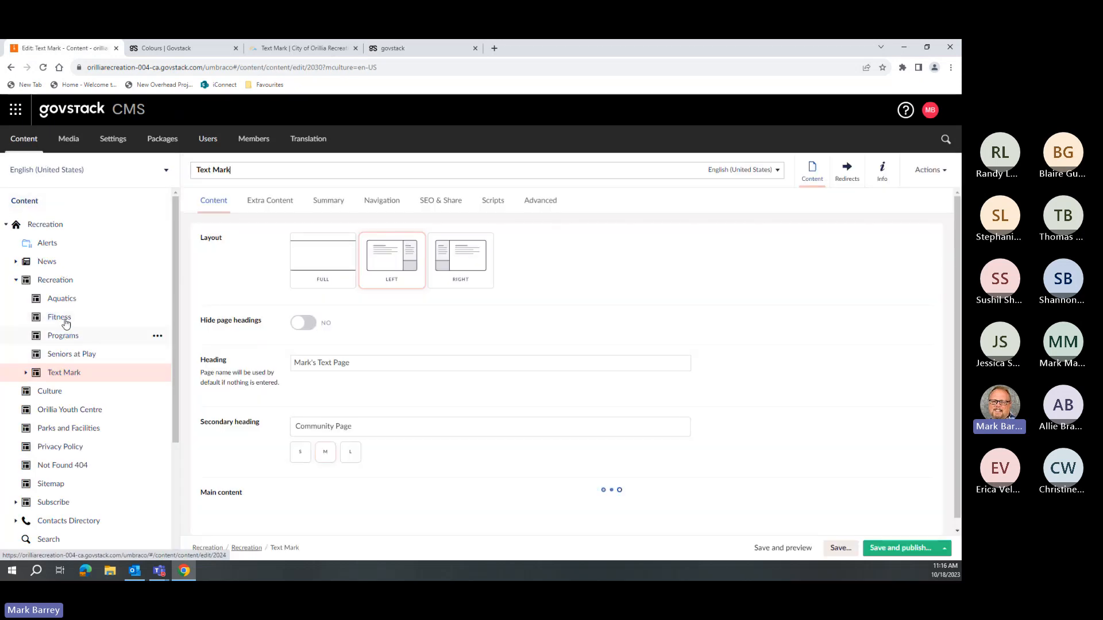
scroll(402, 411, down, 2)
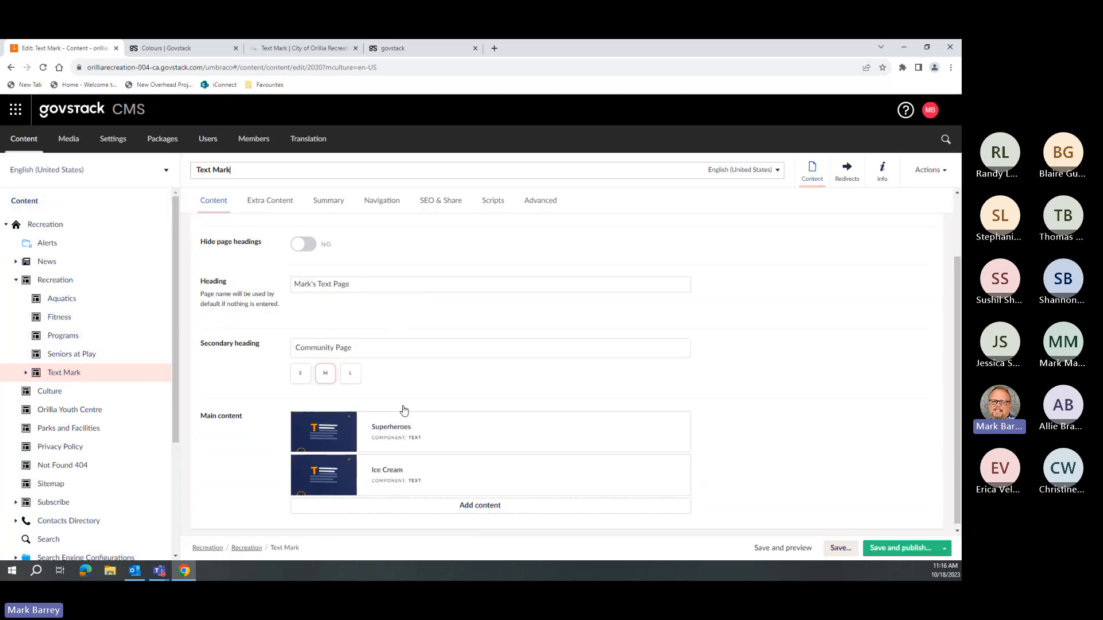
click(391, 429)
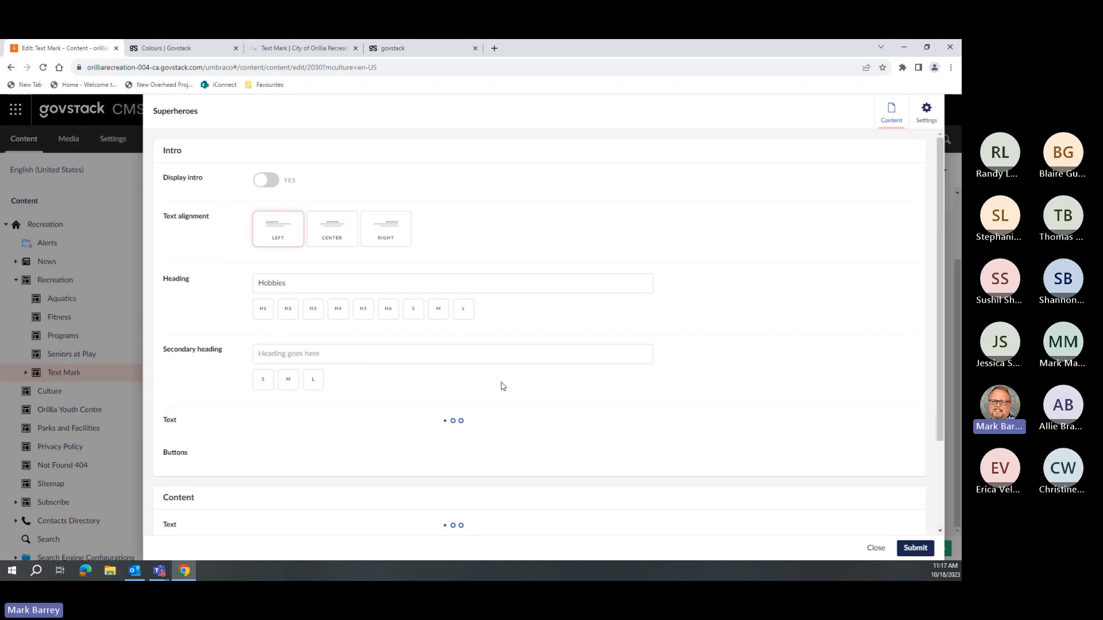
scroll(480, 392, down, 3)
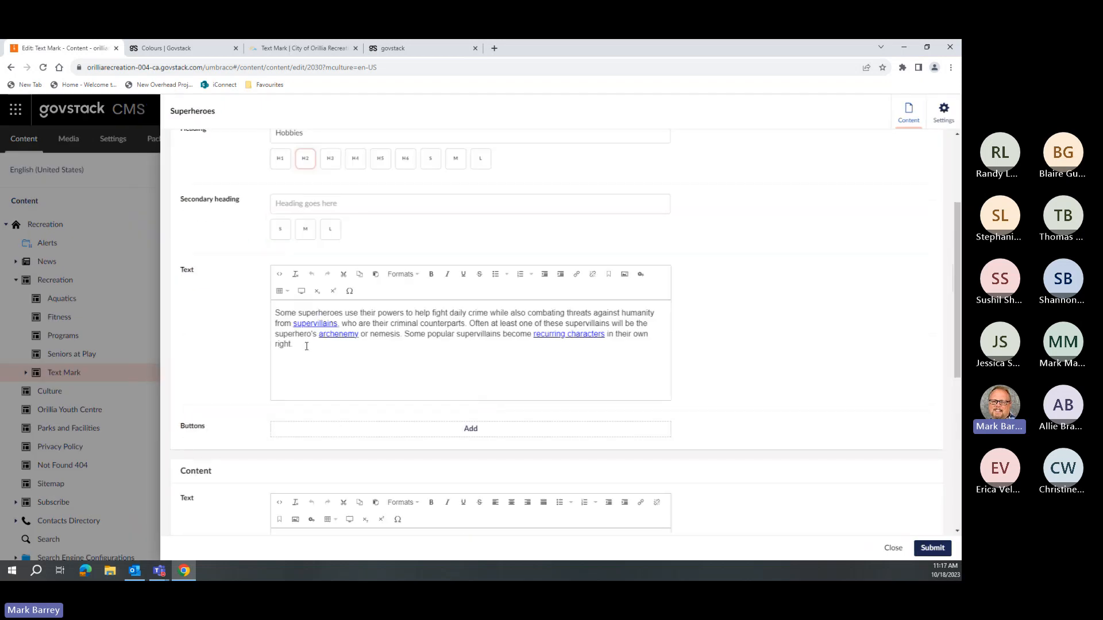
View the link options for the word "popular" in the intro text and close them without adding a link.
double_click(444, 333)
click(578, 276)
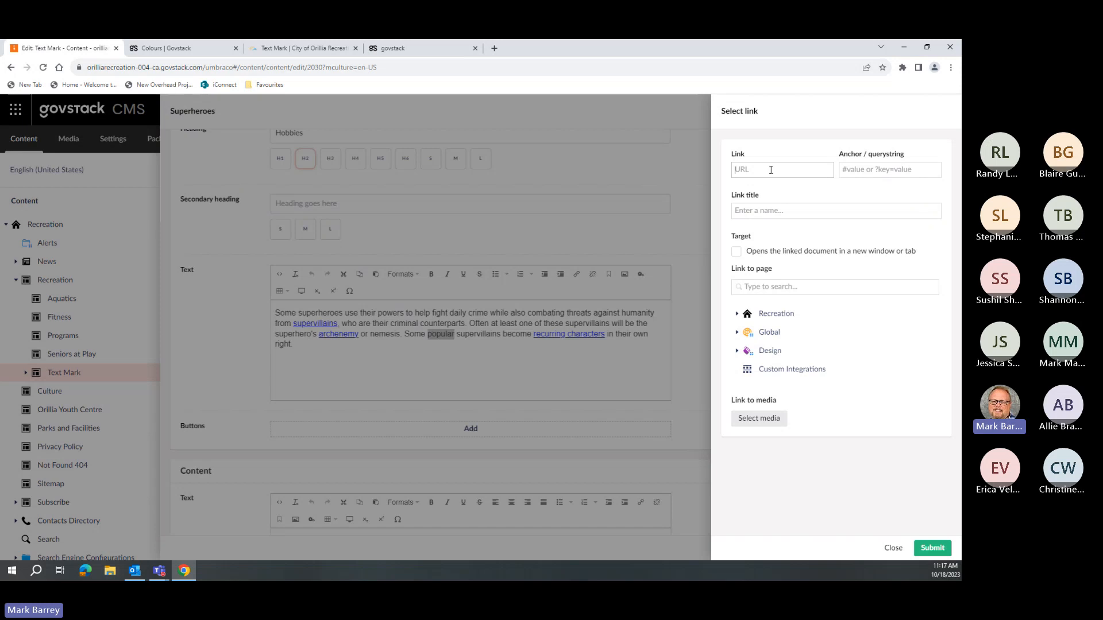
click(893, 547)
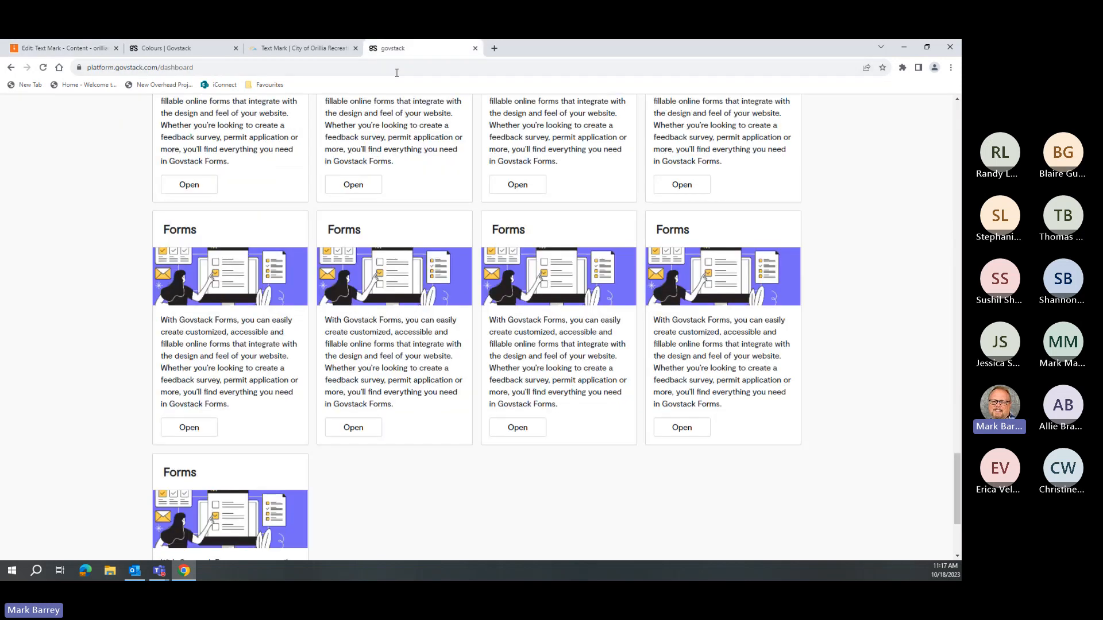
Go back to the platform dashboard and show the account options that include Manage users.
click(414, 49)
scroll(417, 315, up, 20)
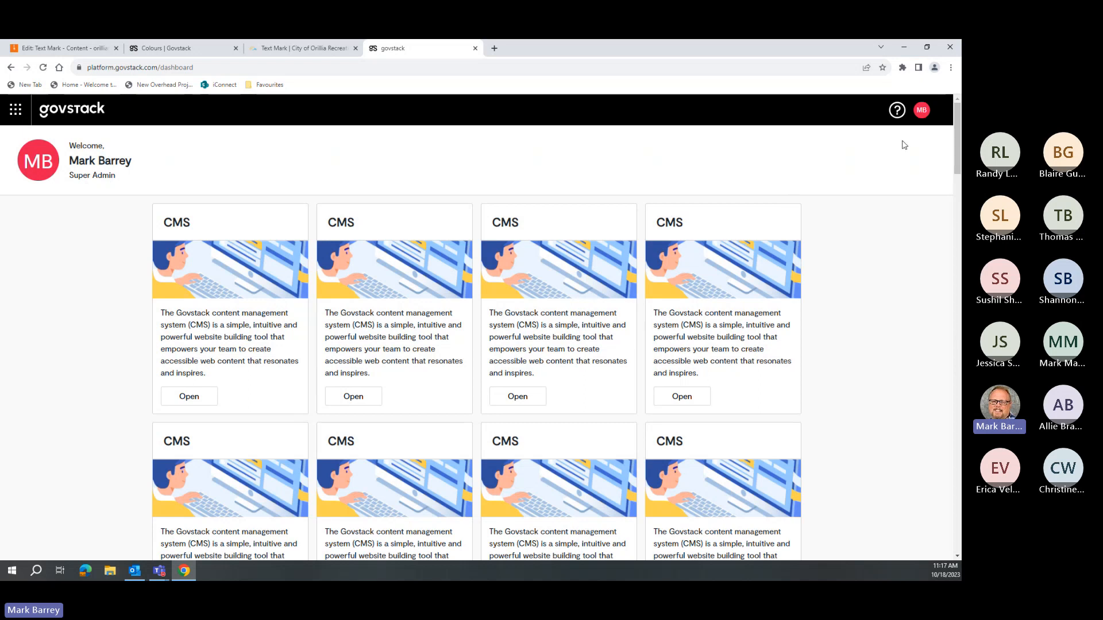
click(922, 118)
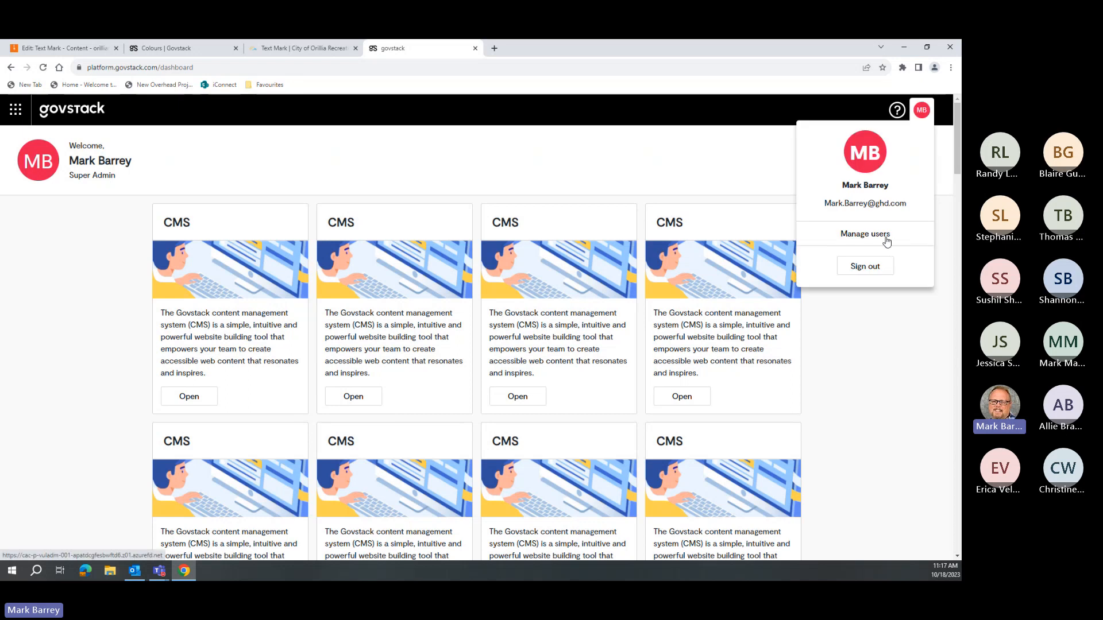
Close the Superheroes component in the CMS and compare the account options there with those on the platform dashboard.
click(87, 50)
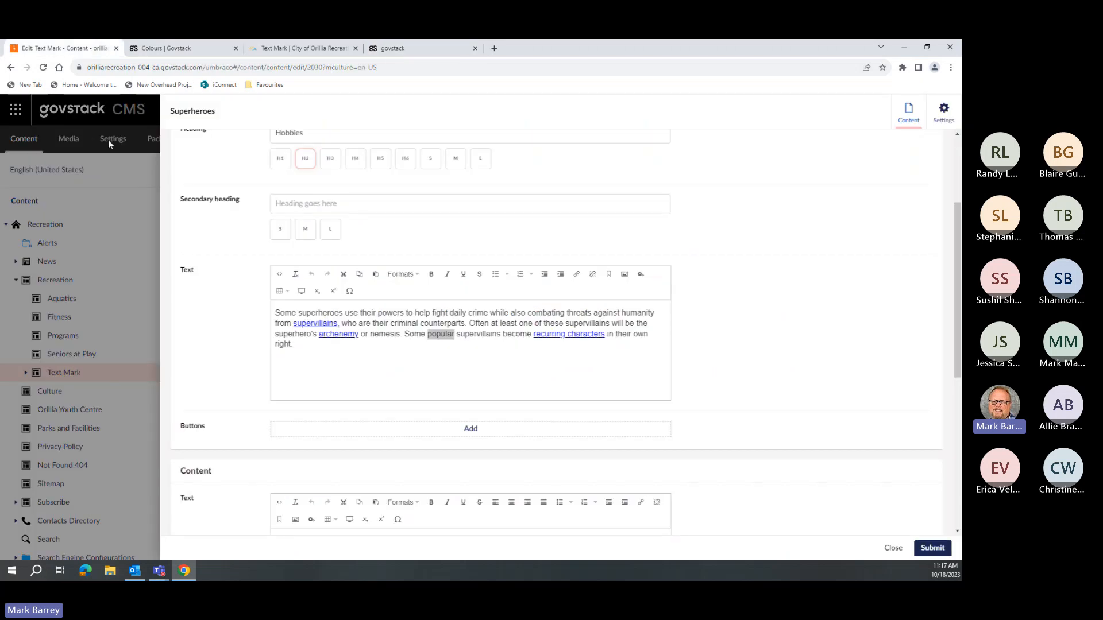
click(892, 548)
click(930, 109)
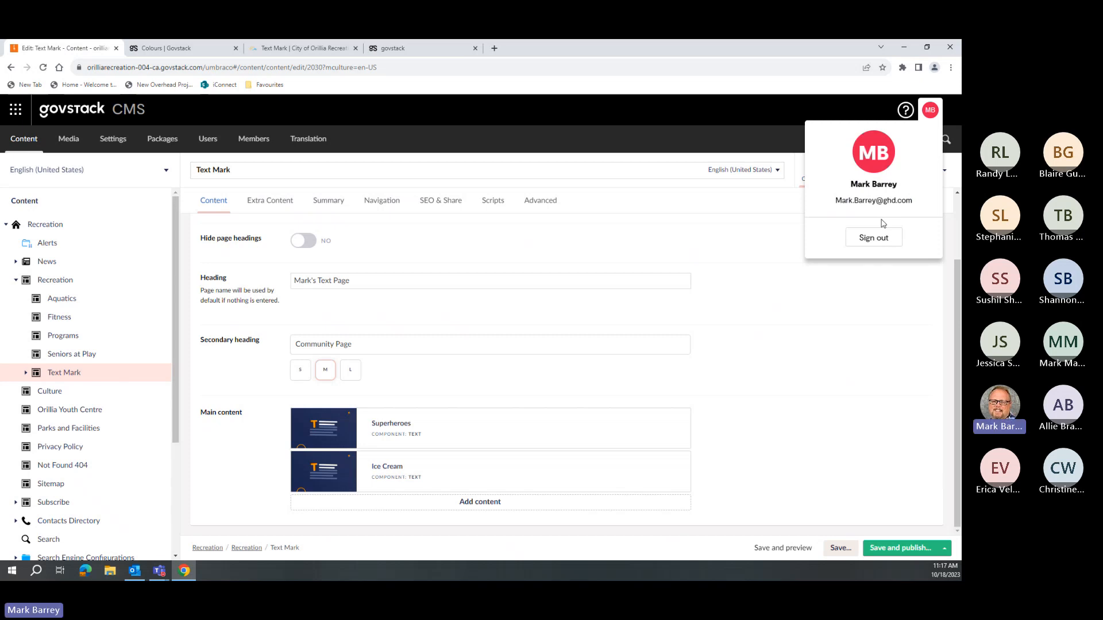
click(432, 55)
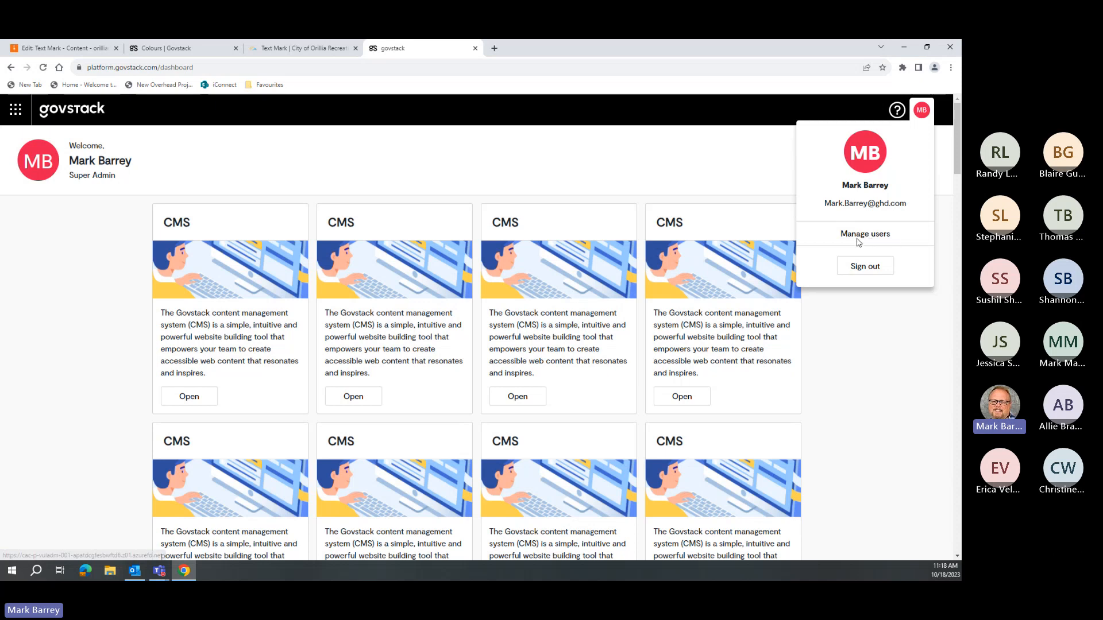
Open the User Management Portal in a new browser tab and search United States users by the person's first name.
click(494, 48)
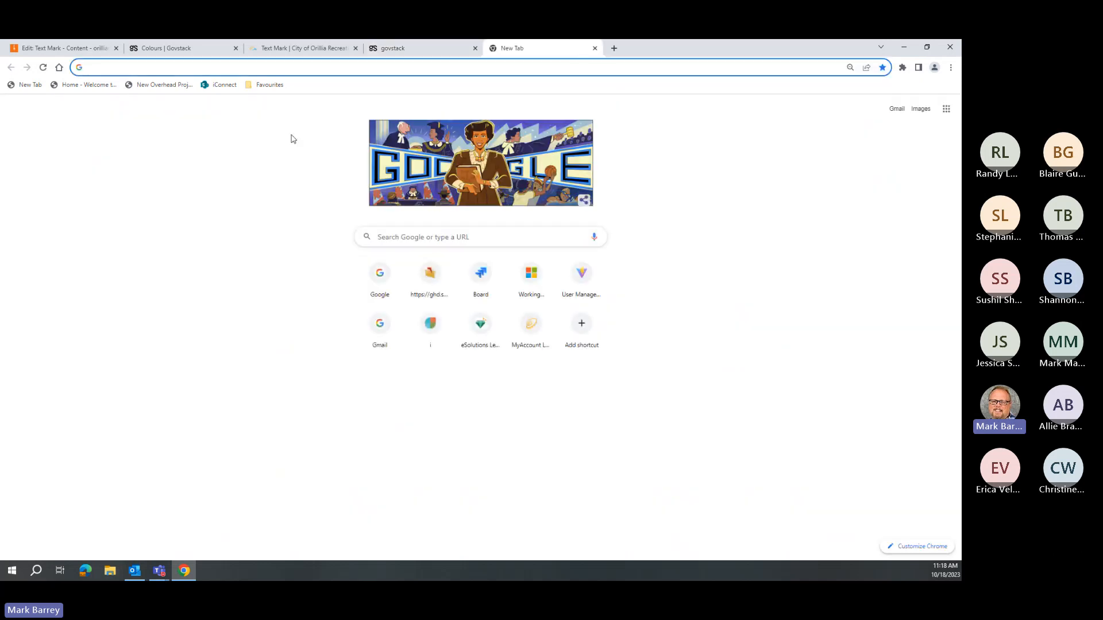
click(267, 85)
click(299, 110)
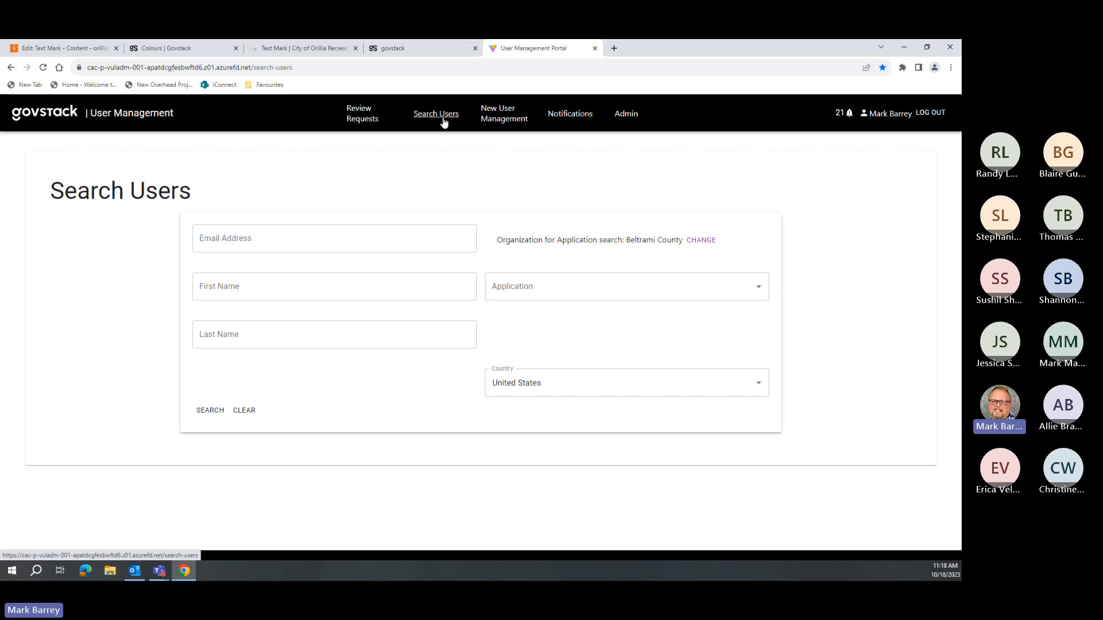
click(232, 287)
text(erica)
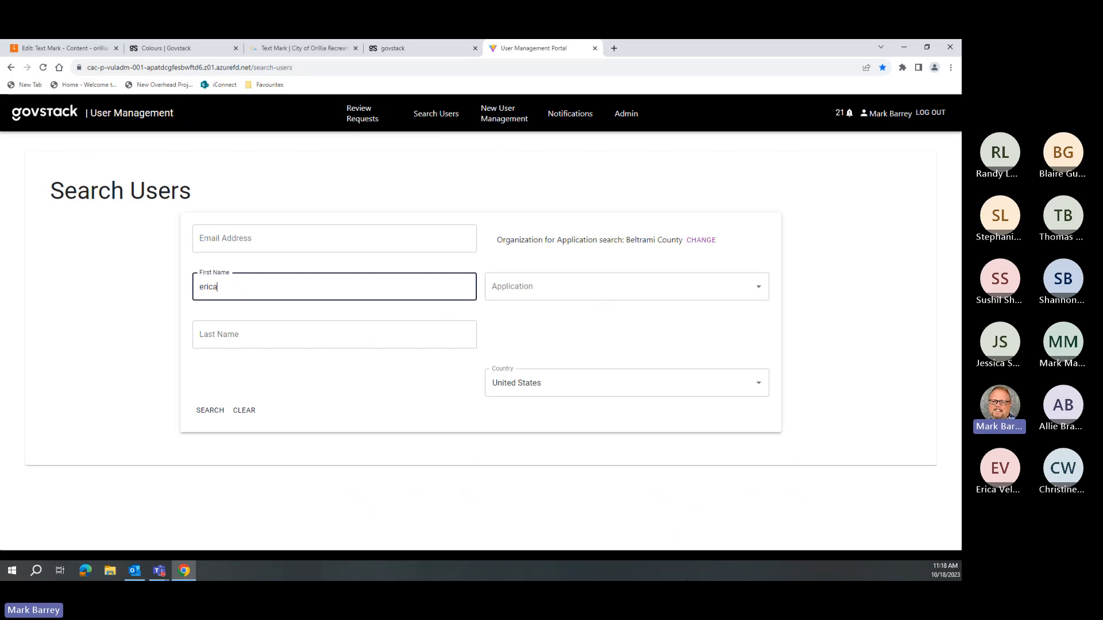
click(210, 410)
scroll(278, 386, down, 1)
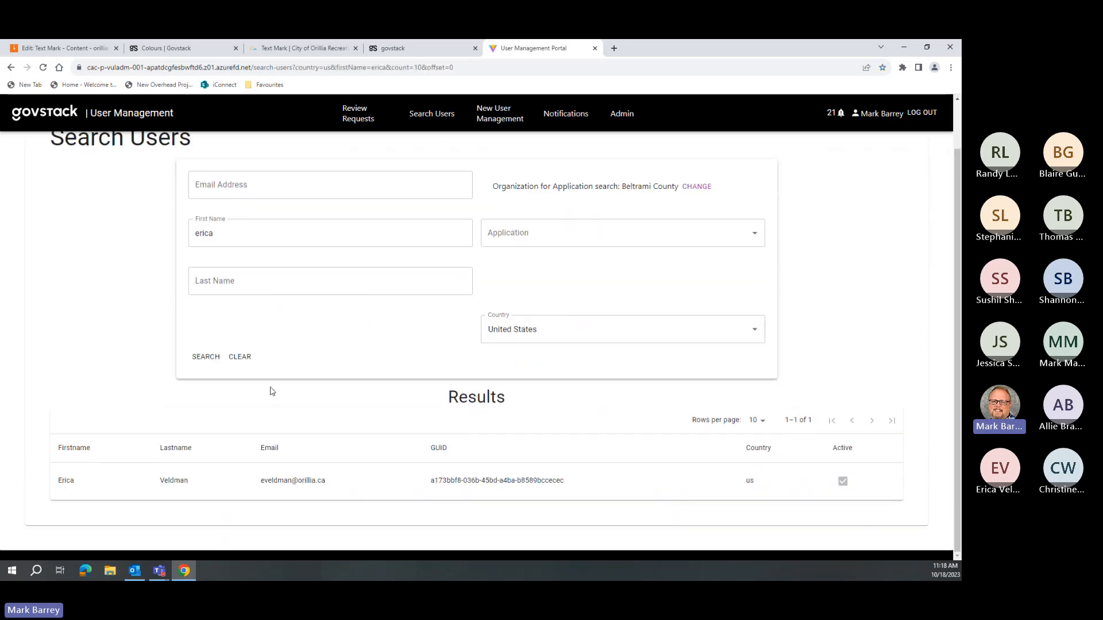
Open the found user's record, examine the organization and user applications, and compare them with the platform dashboard.
click(162, 488)
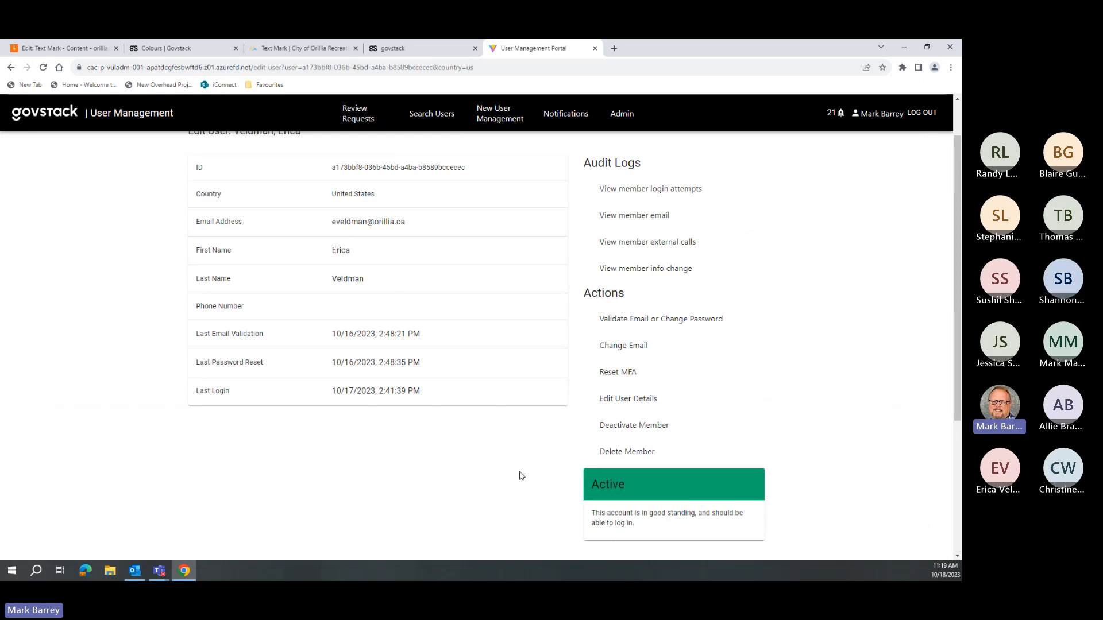
scroll(522, 480, down, 3)
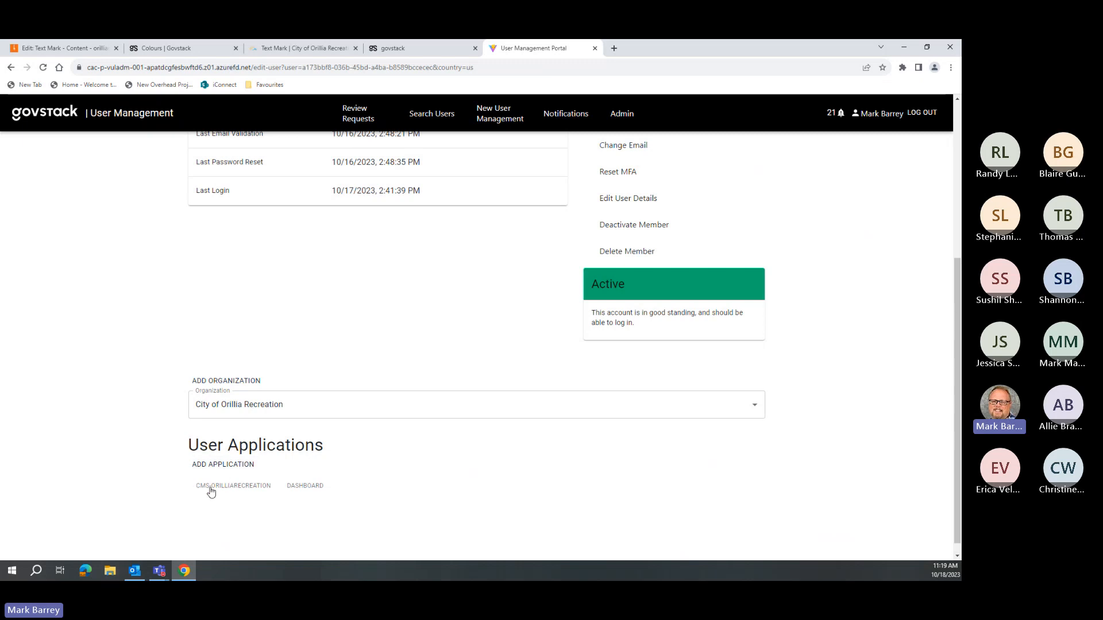
click(306, 489)
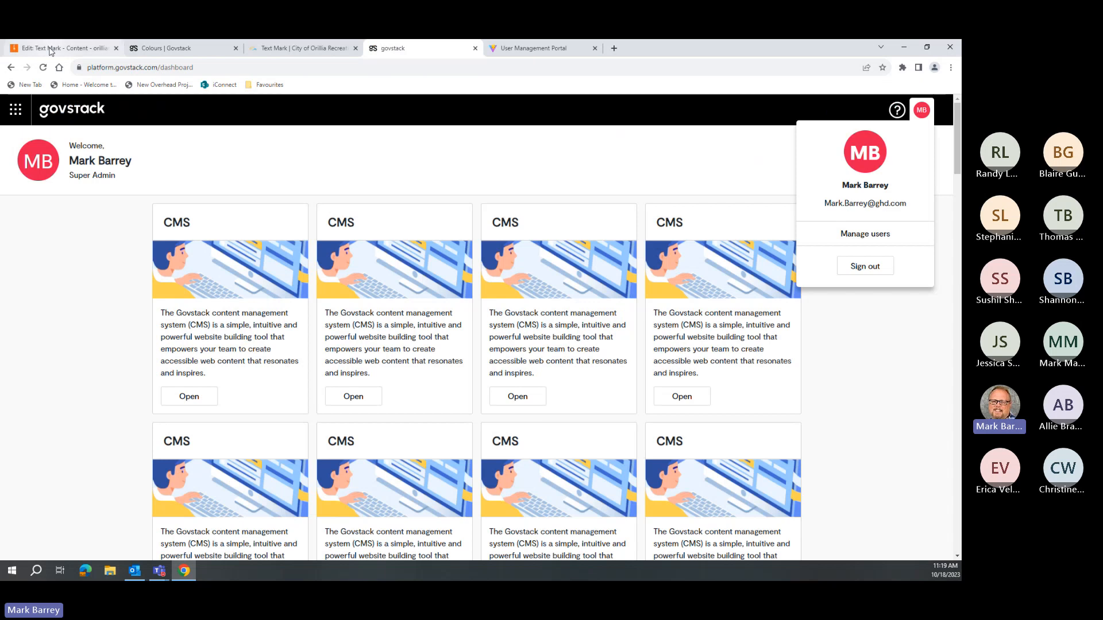
click(523, 48)
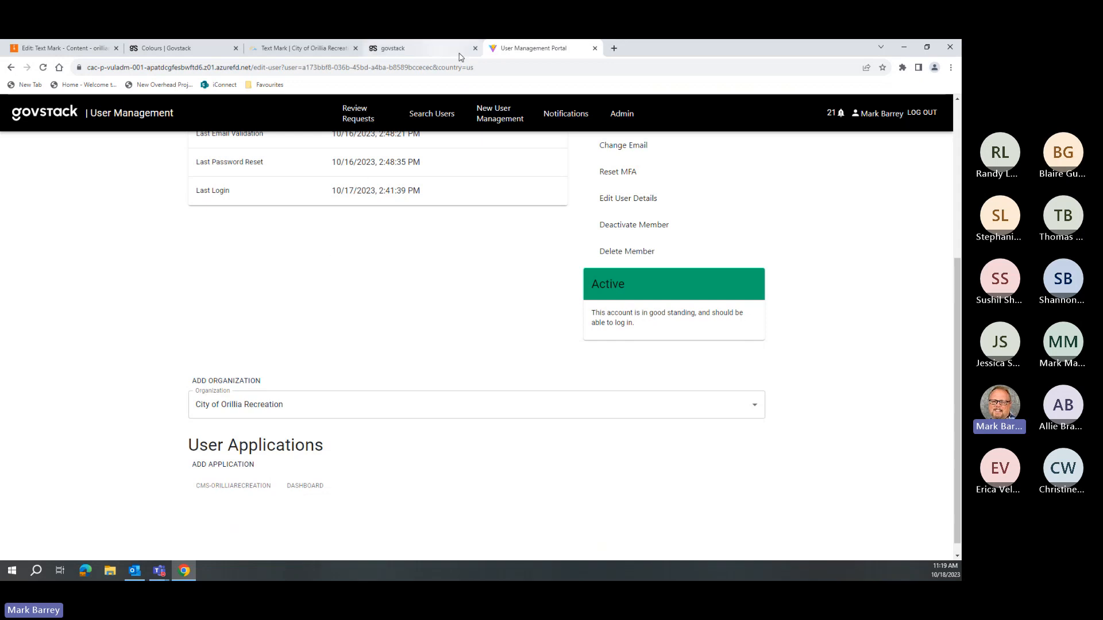
click(436, 50)
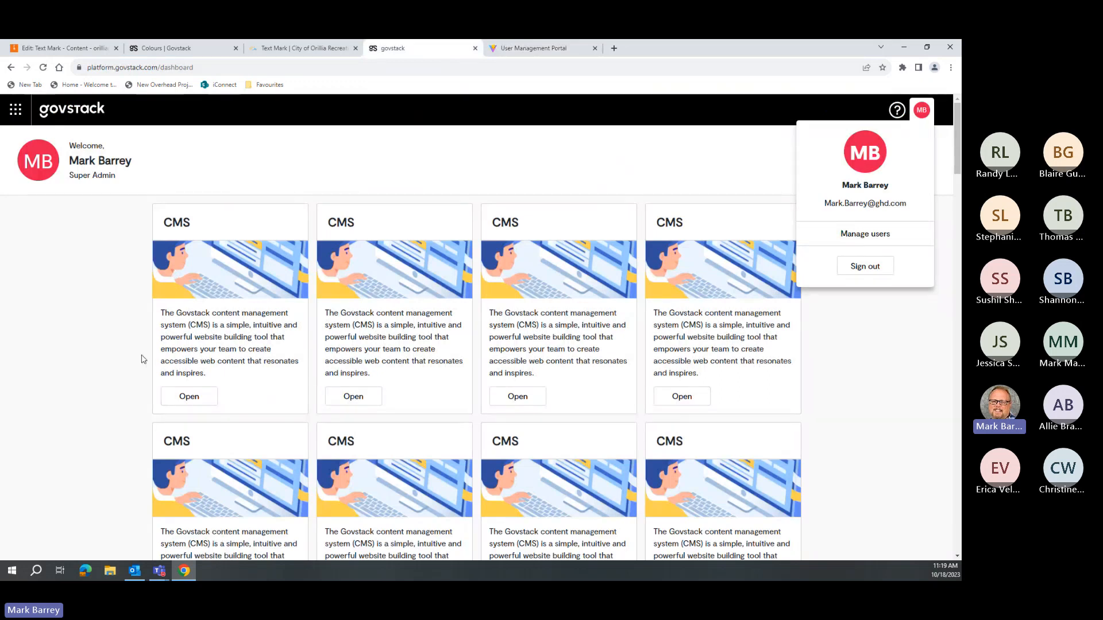
Return to the CMS and look through its list of users and their assigned groups.
click(49, 50)
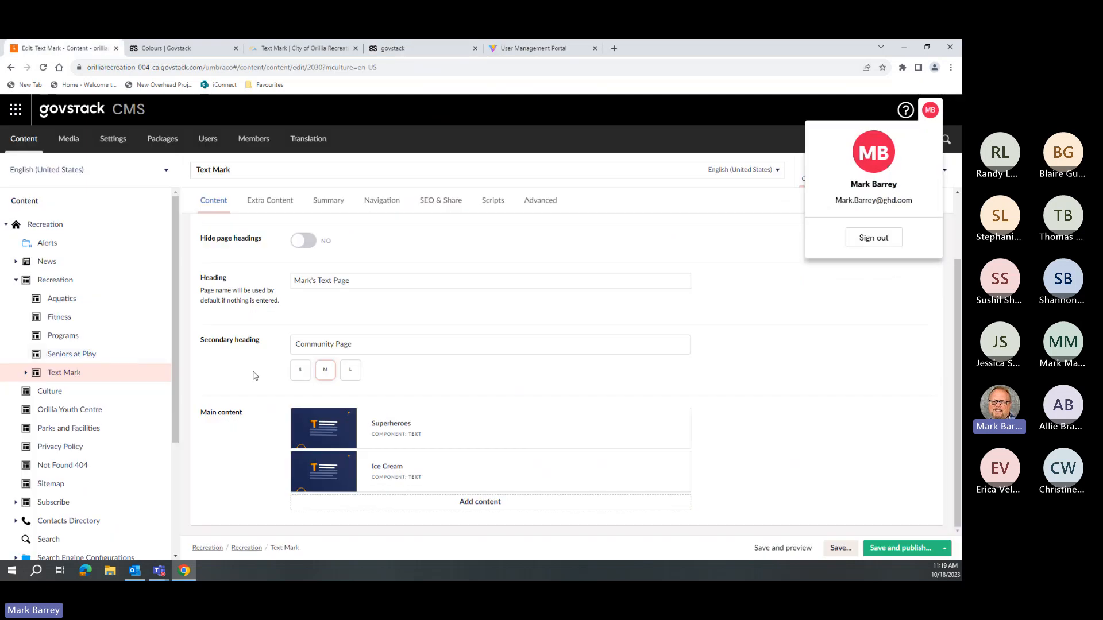
click(208, 139)
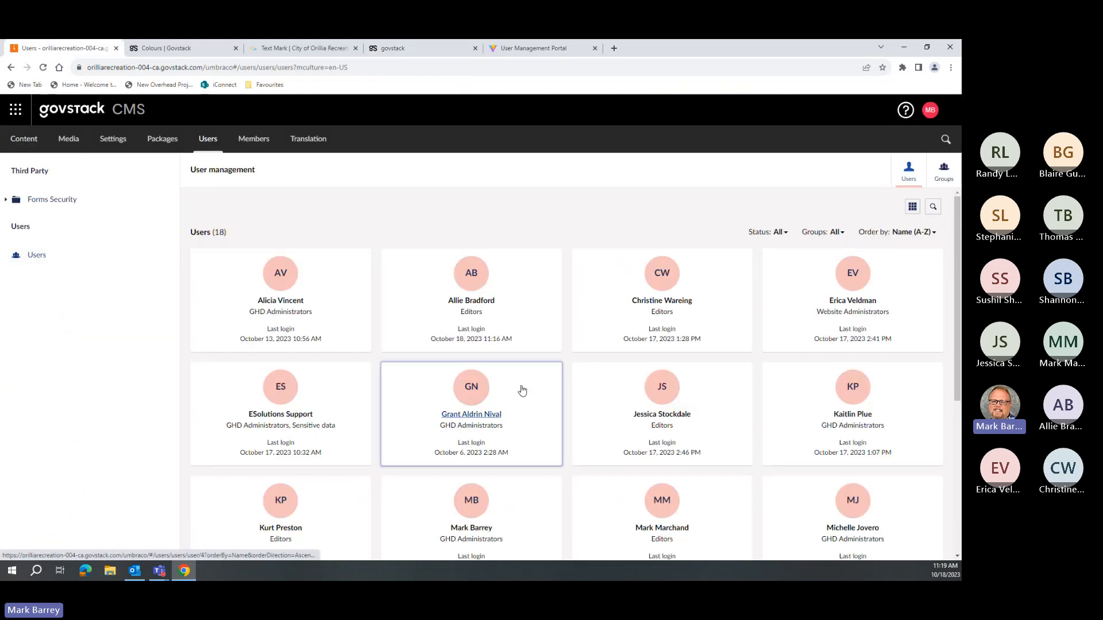
scroll(517, 379, down, 3)
scroll(619, 387, up, 3)
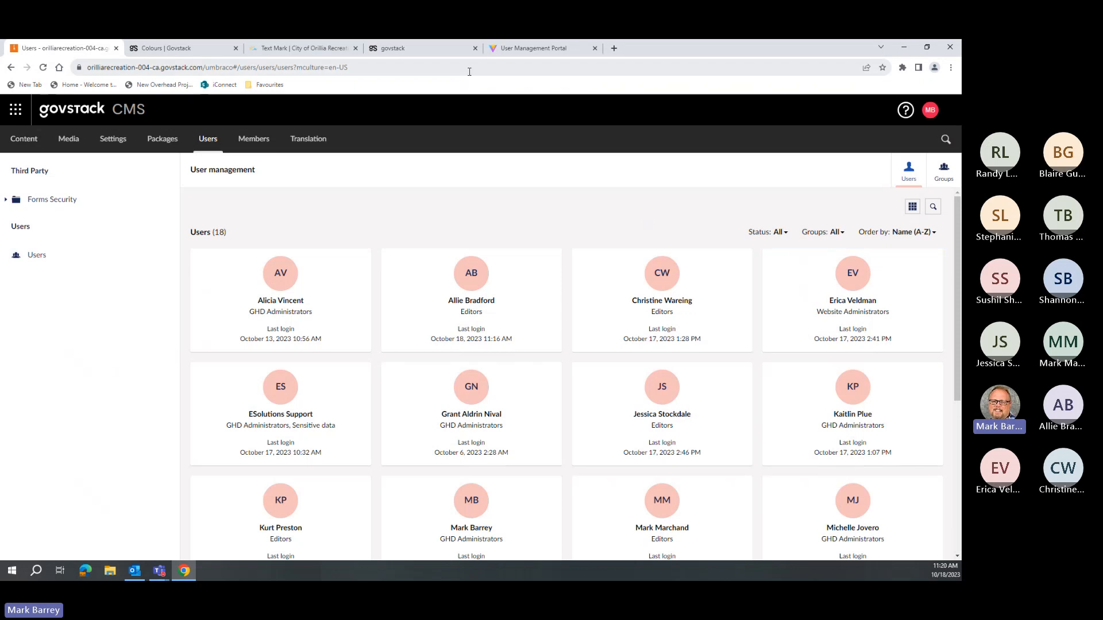
Start a new user entry in the User Management Portal and enable emailing setup instructions to the user.
click(520, 49)
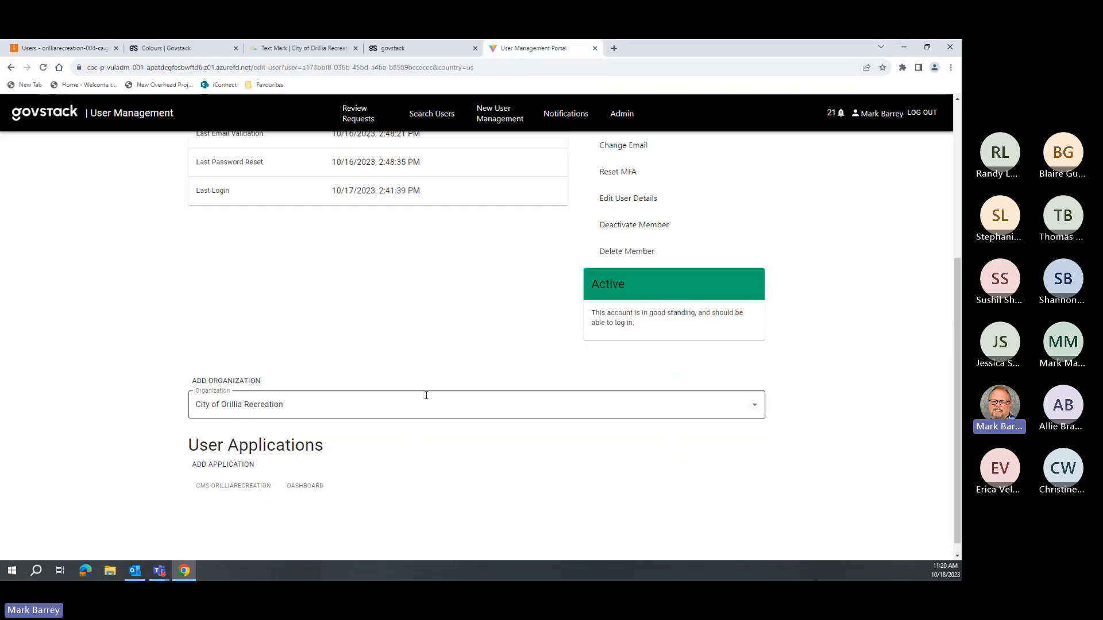
scroll(423, 394, up, 4)
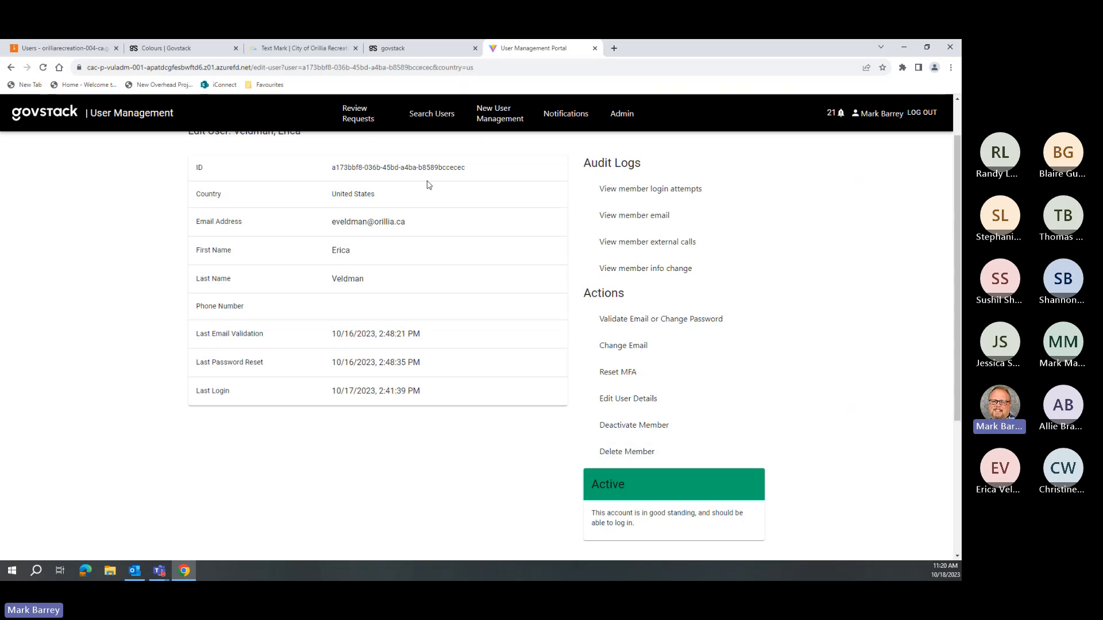
click(499, 113)
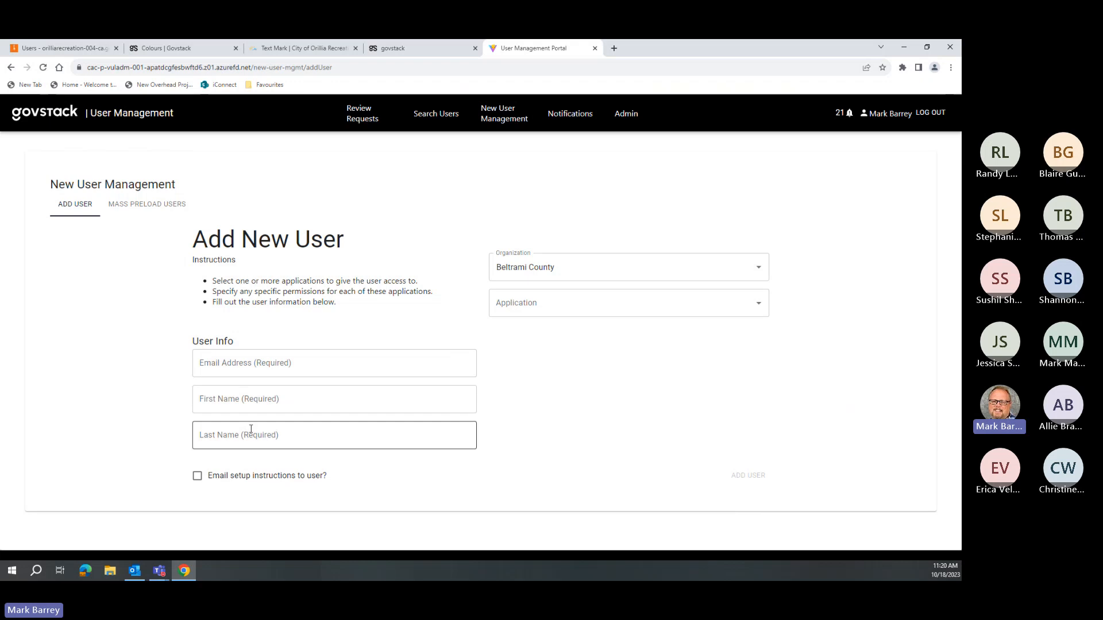
click(196, 476)
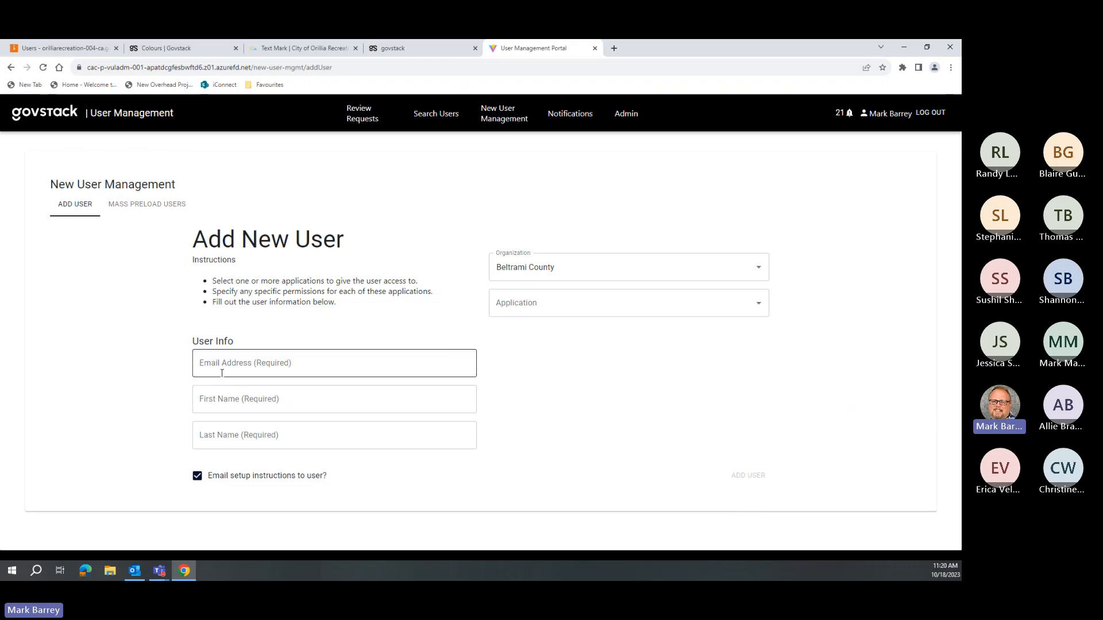
Set the new user's organization to City of Orillia Recreation and assign the Dashboard and CMS-OrilliaRecreation applications.
click(533, 266)
scroll(580, 382, down, 2)
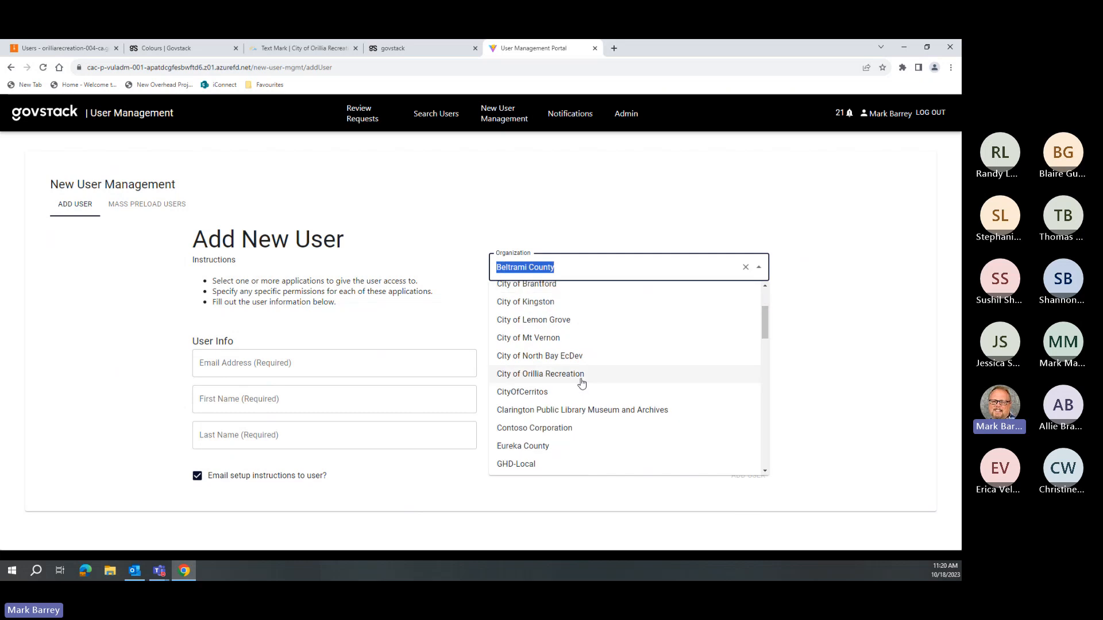
click(566, 382)
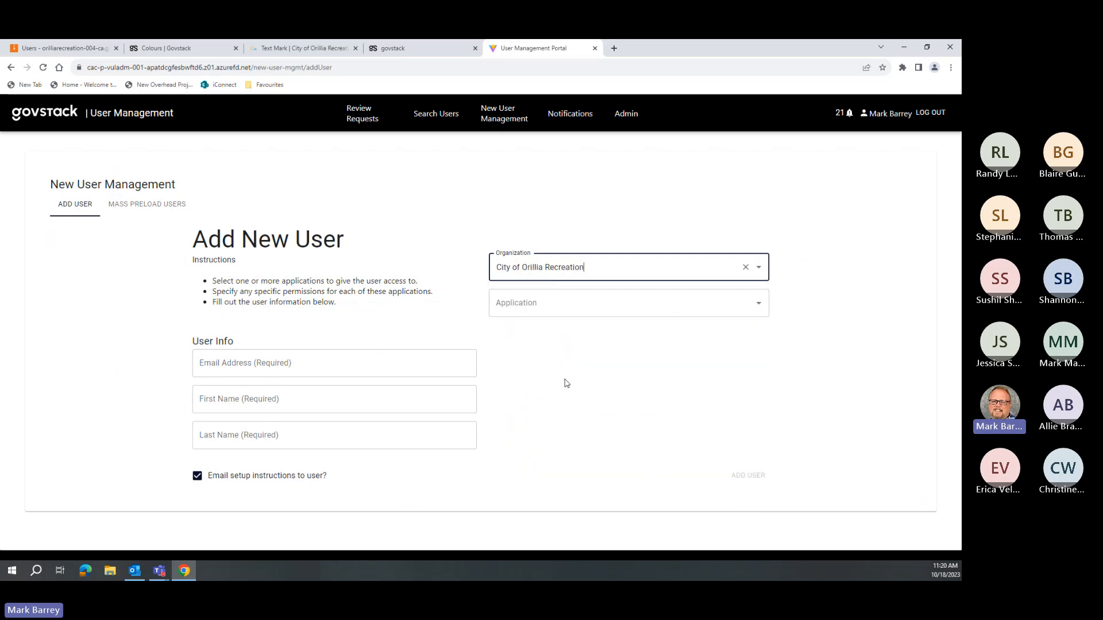
click(560, 312)
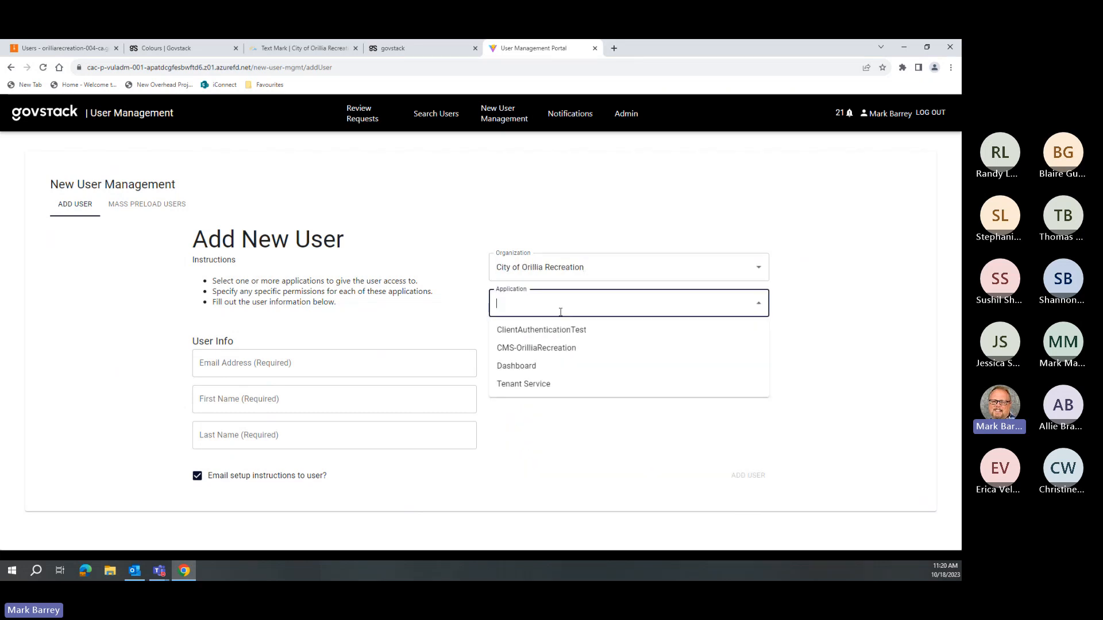
click(529, 368)
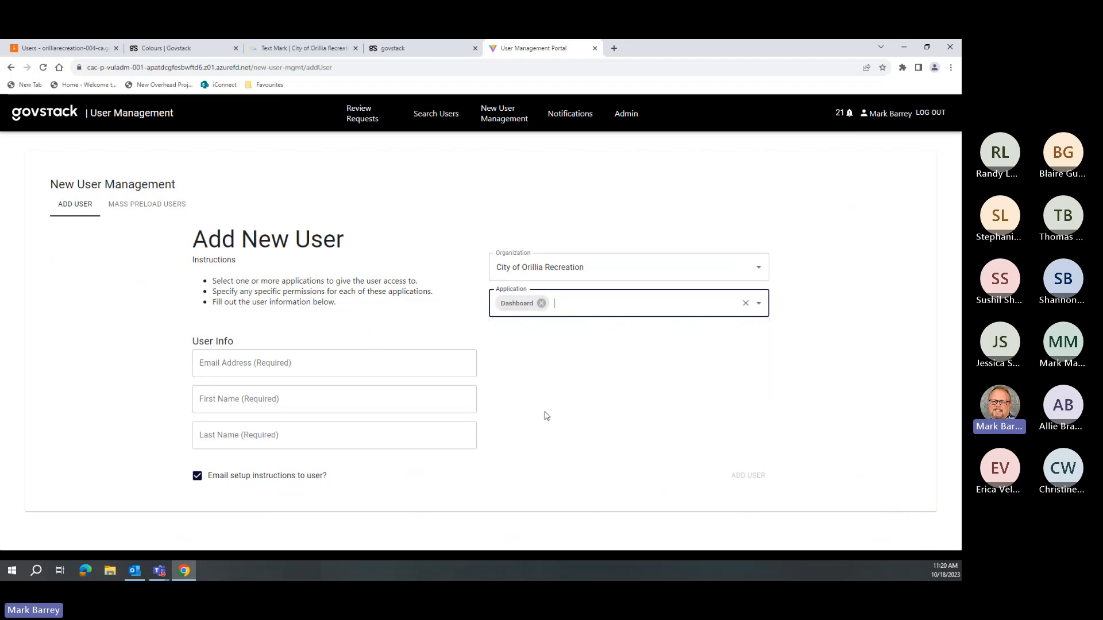
click(572, 307)
click(564, 349)
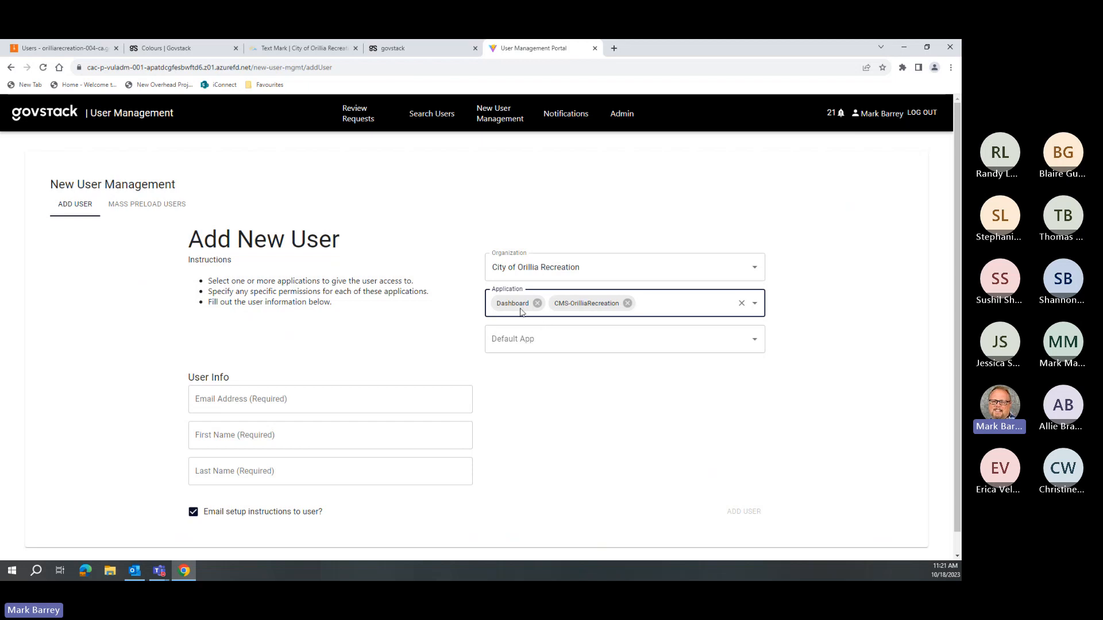
Compare the new user's assigned applications with the platform dashboard and its Manage users option.
click(445, 47)
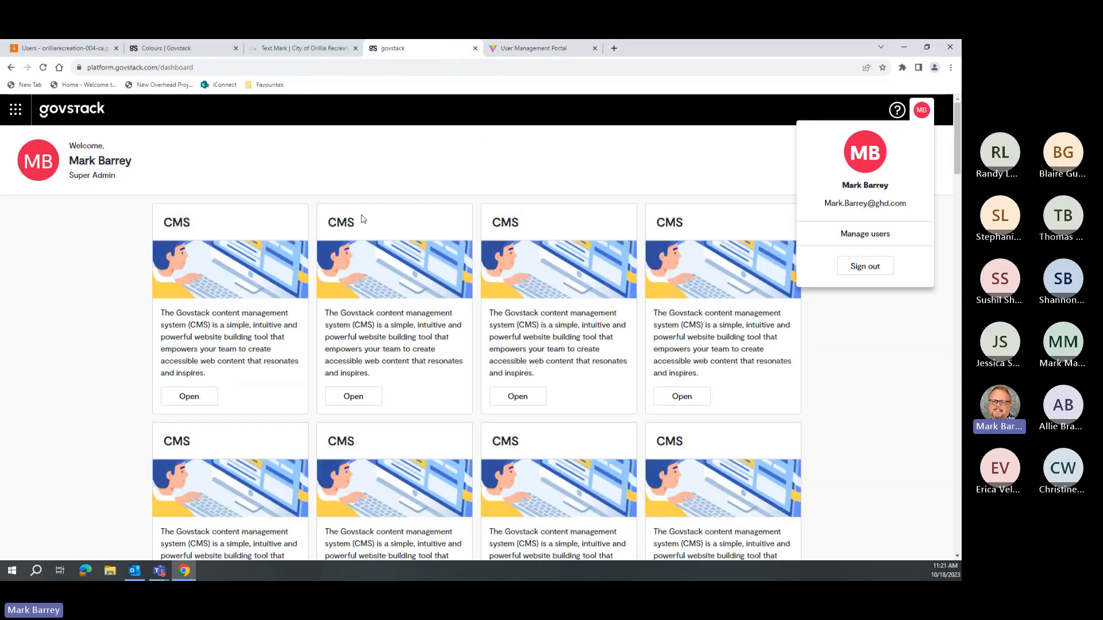
click(521, 48)
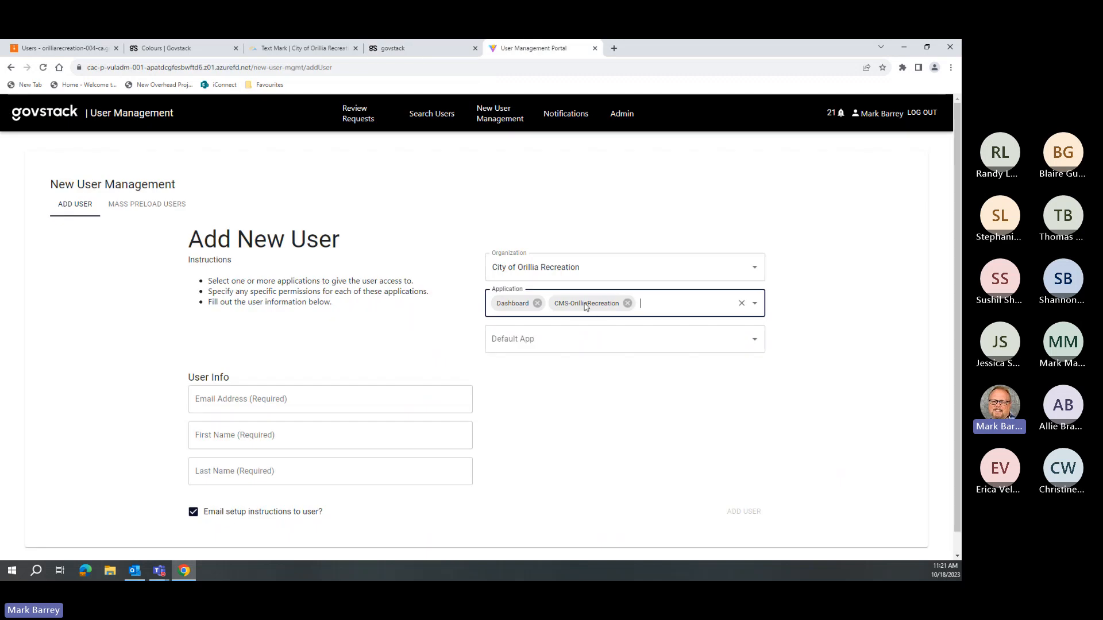
click(422, 52)
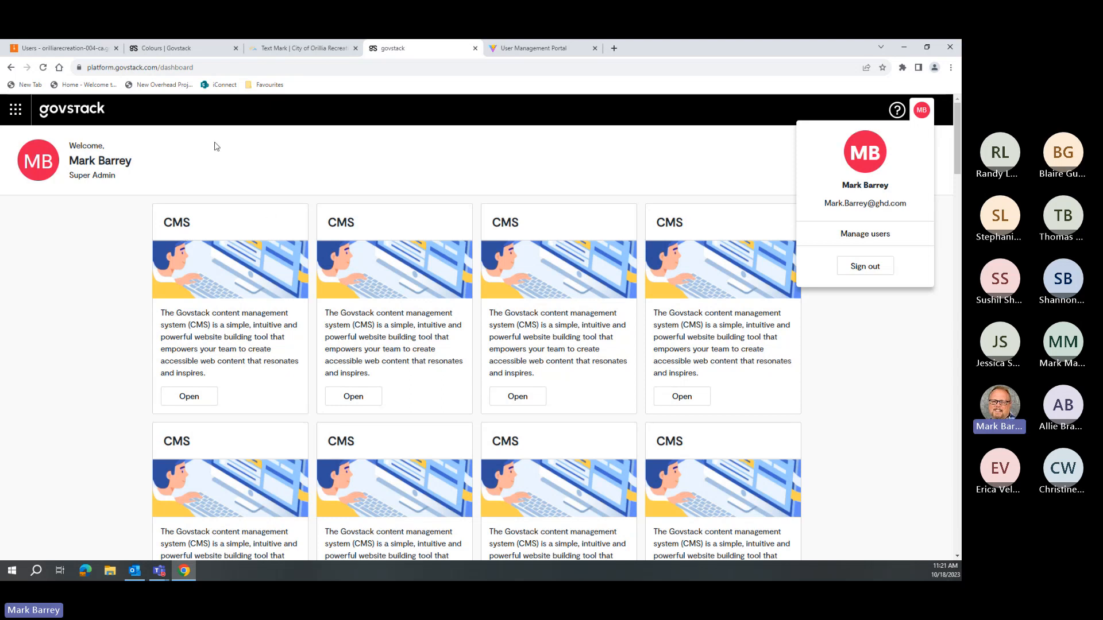
click(521, 50)
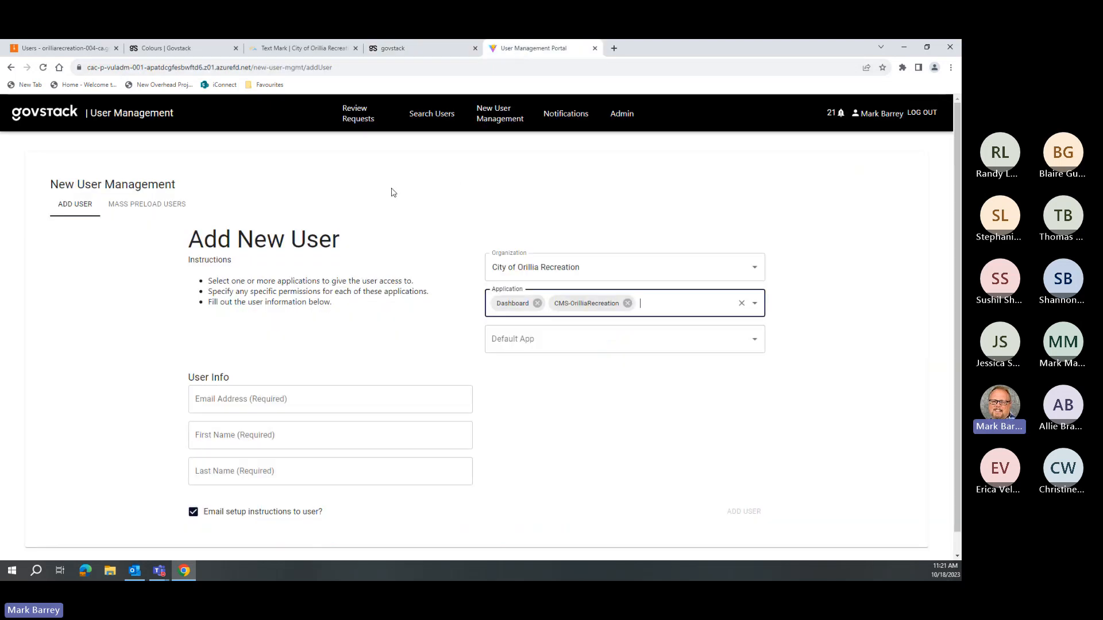
click(417, 56)
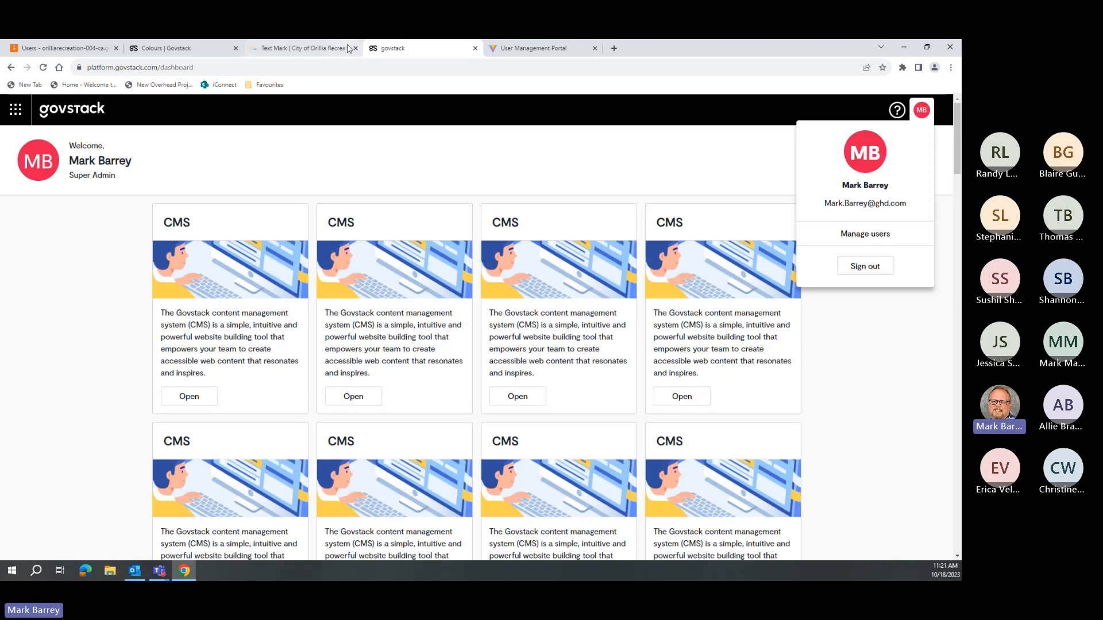
click(509, 49)
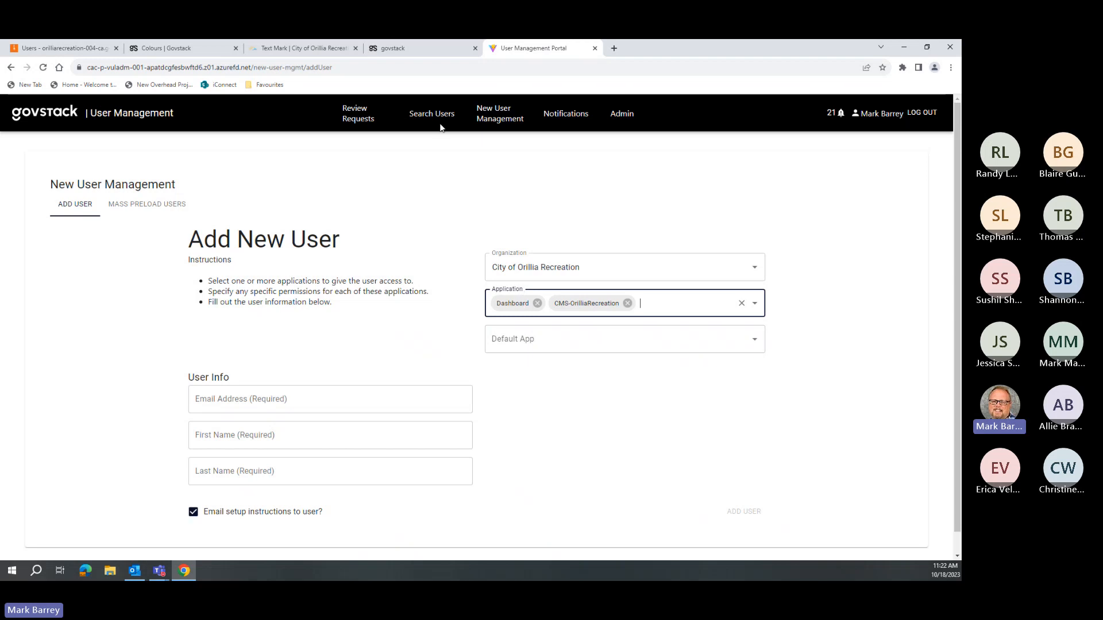
click(402, 49)
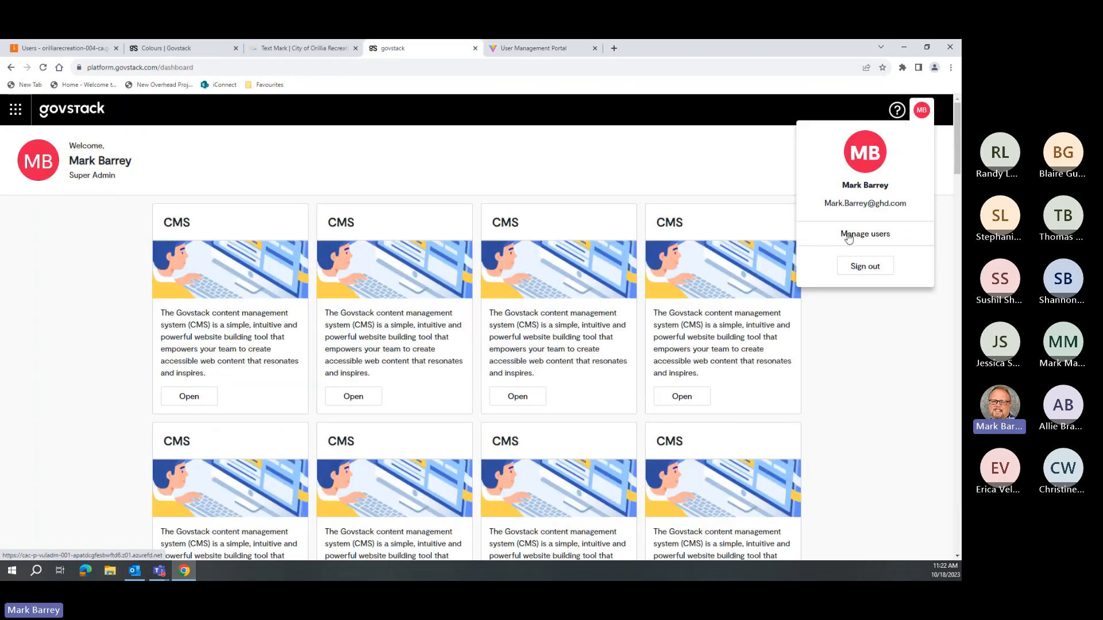
click(537, 48)
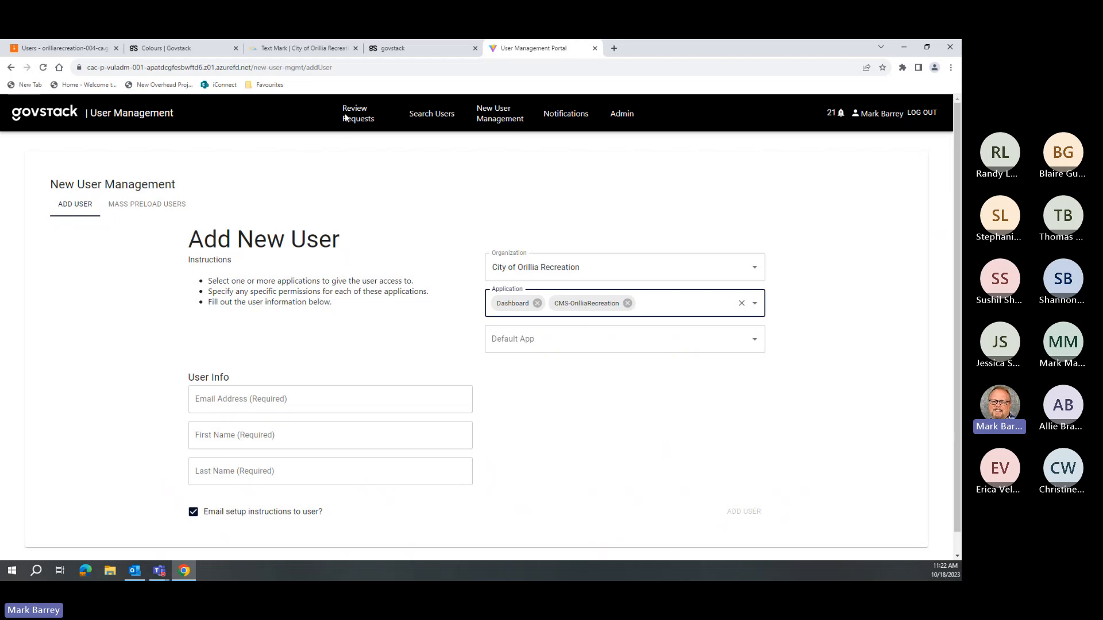
Look through the CMS, Events and Forms application tiles on the platform dashboard.
click(417, 52)
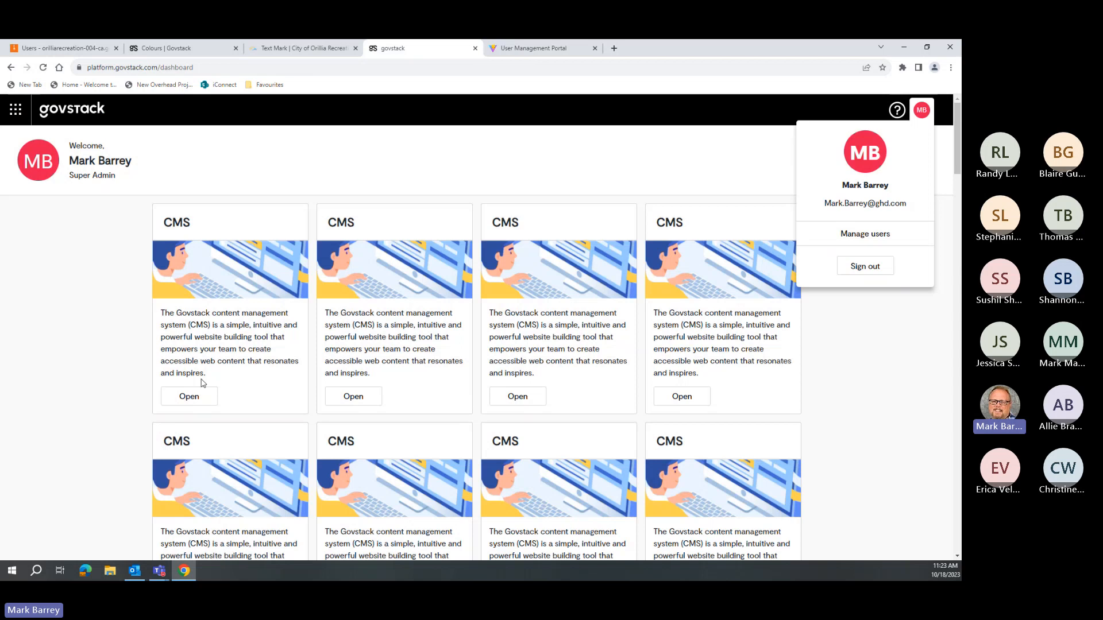
scroll(193, 401, down, 12)
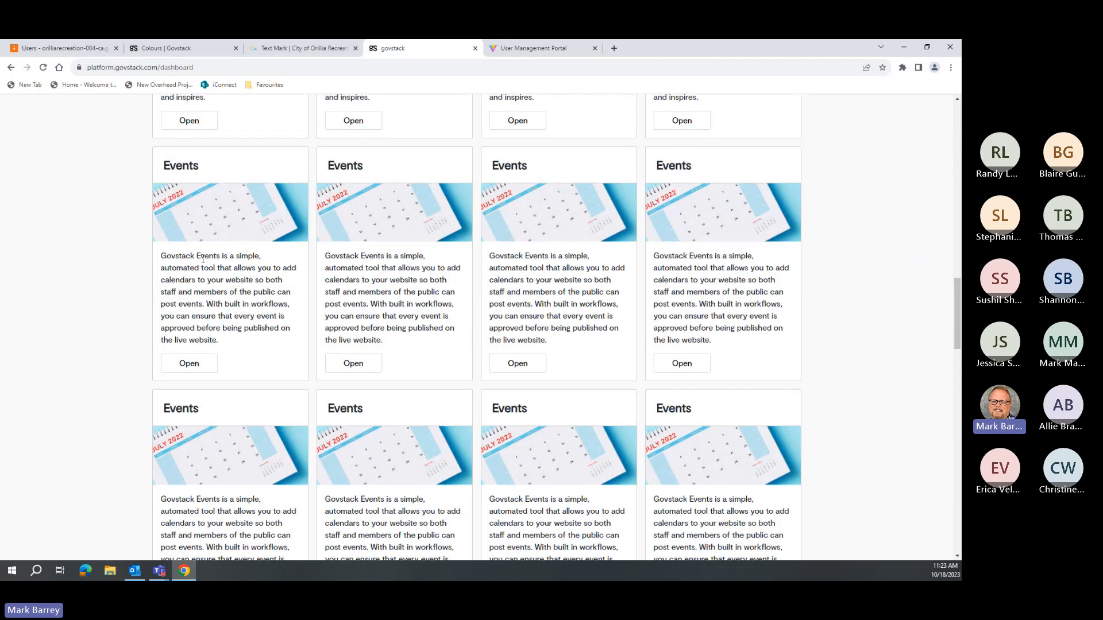
scroll(203, 259, down, 10)
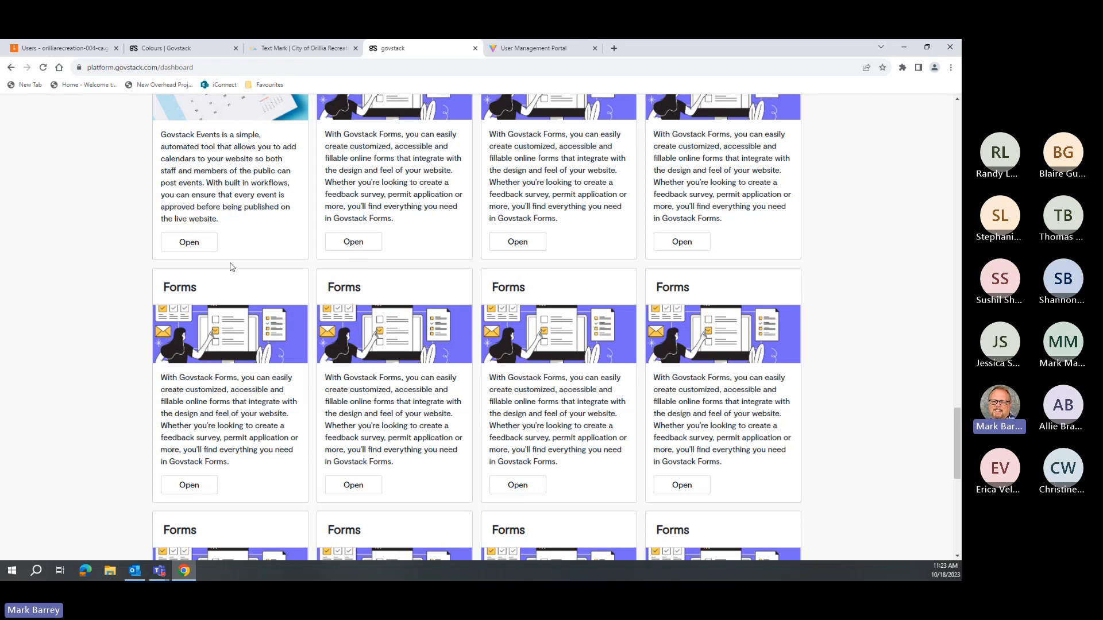
scroll(228, 268, up, 5)
scroll(228, 267, up, 20)
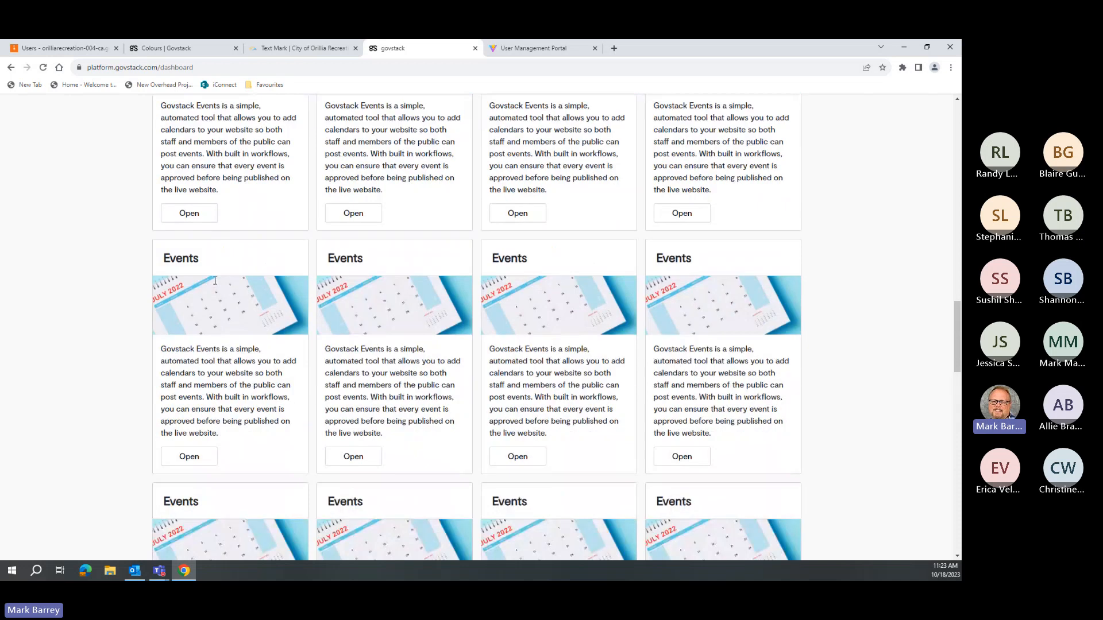
scroll(208, 249, up, 7)
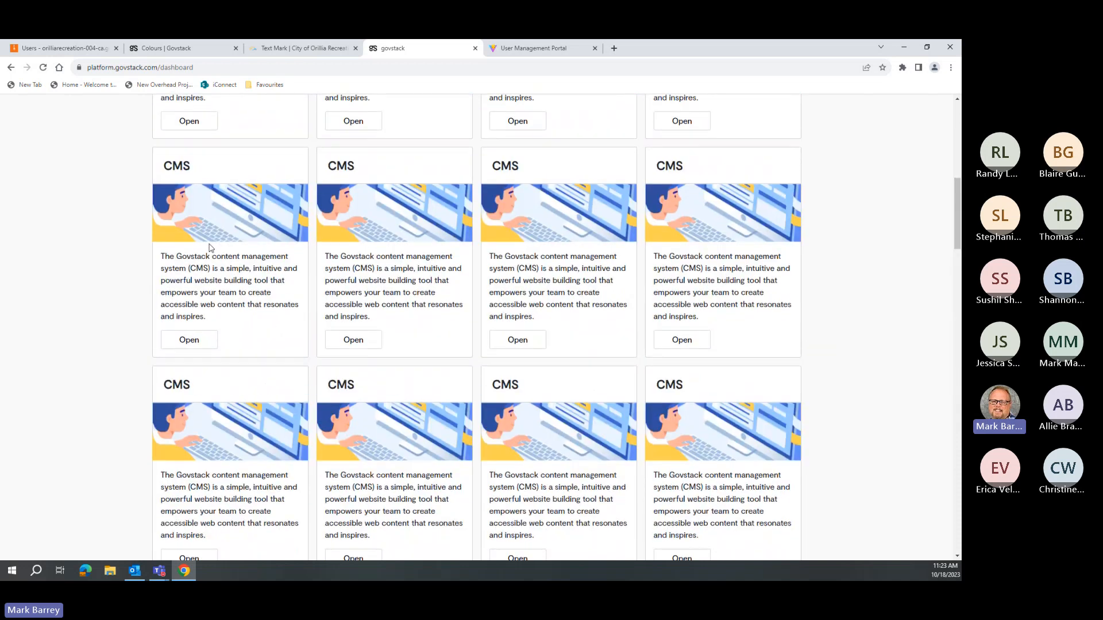
Compare the CMS user list, the User Management Portal and the platform dashboard, ending on the CMS user list.
click(46, 49)
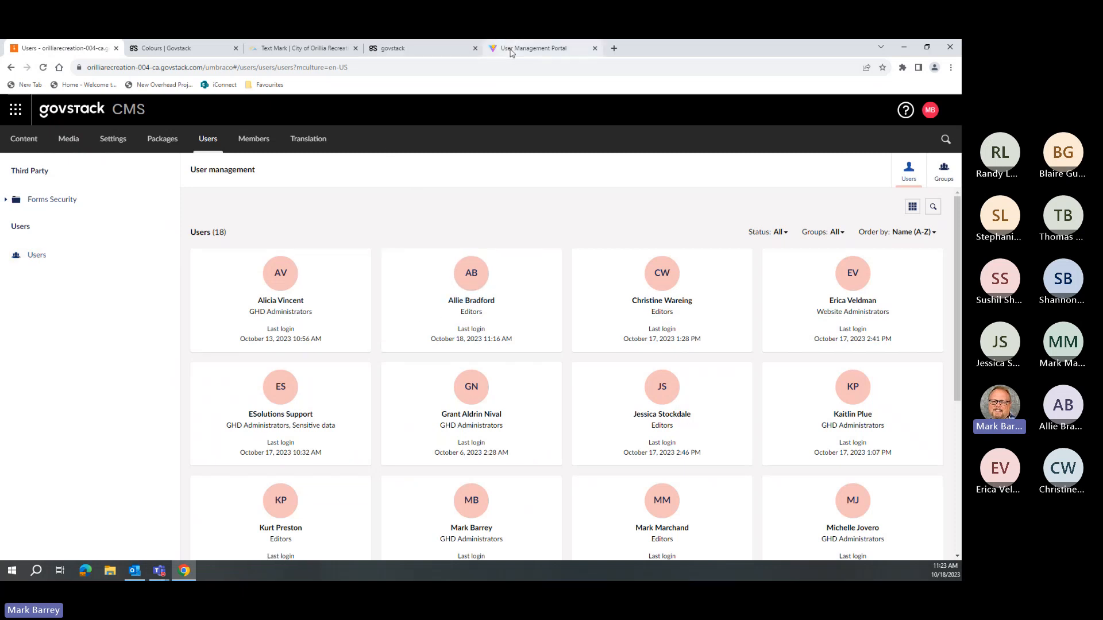
click(533, 48)
click(401, 46)
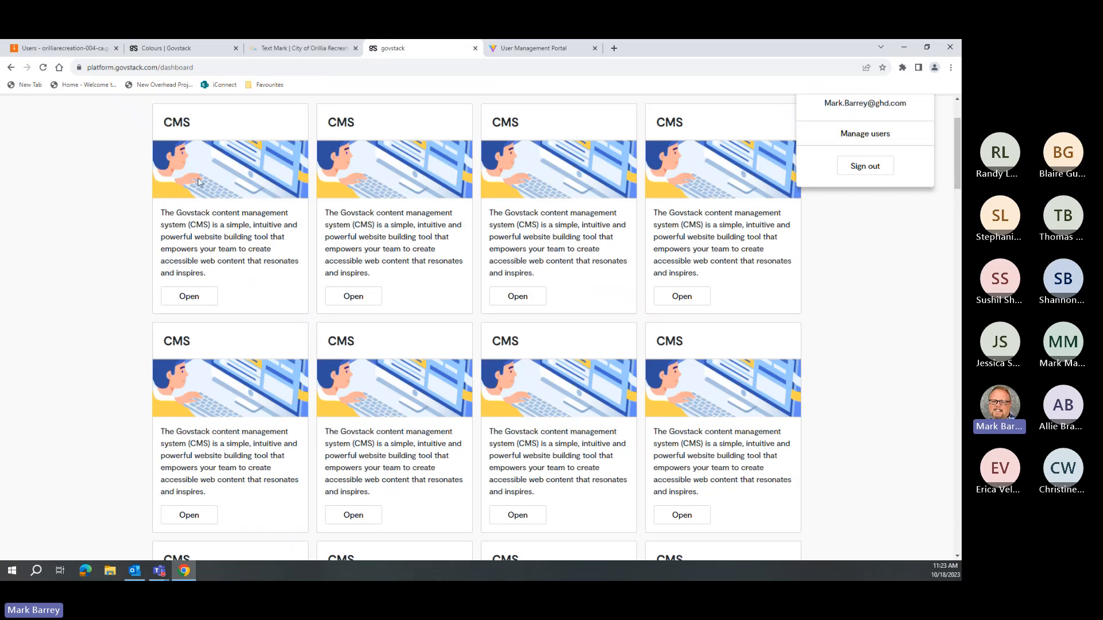
click(44, 50)
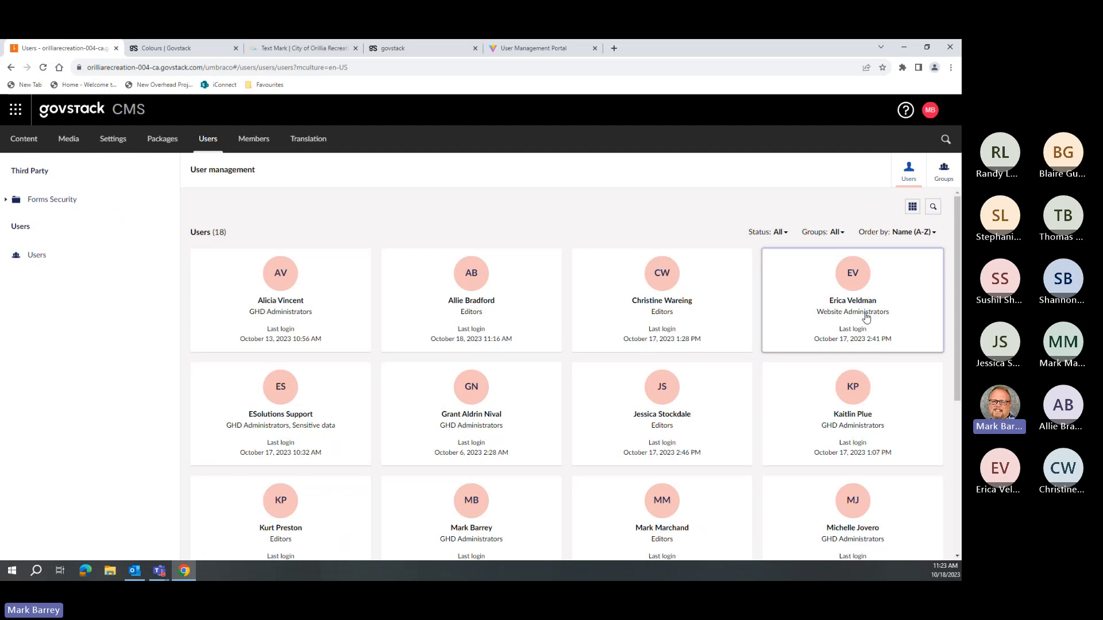
Open the record of the Editors user in the list's first row, examine the assigned groups, start nodes and access, and return to the list.
click(470, 303)
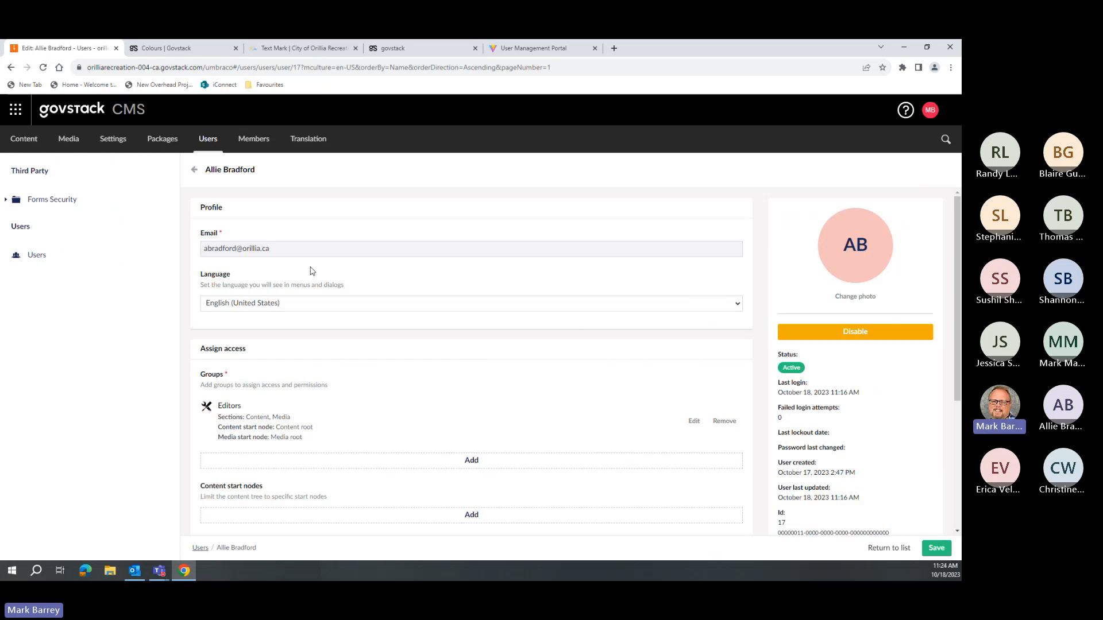
scroll(406, 315, down, 4)
scroll(408, 317, up, 4)
scroll(405, 379, down, 4)
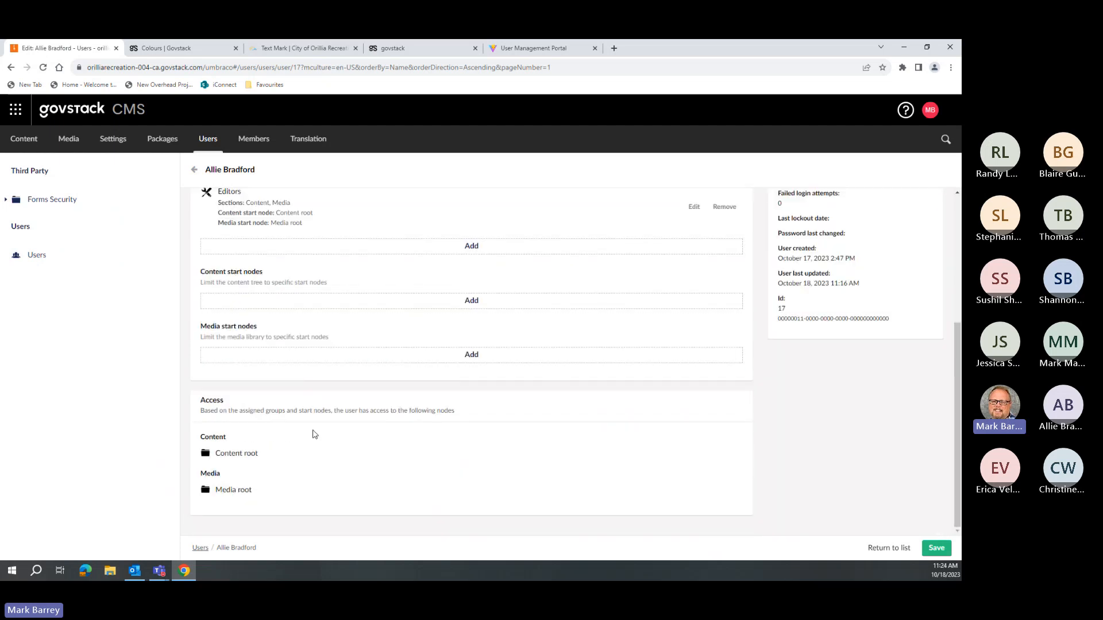
scroll(353, 394, up, 2)
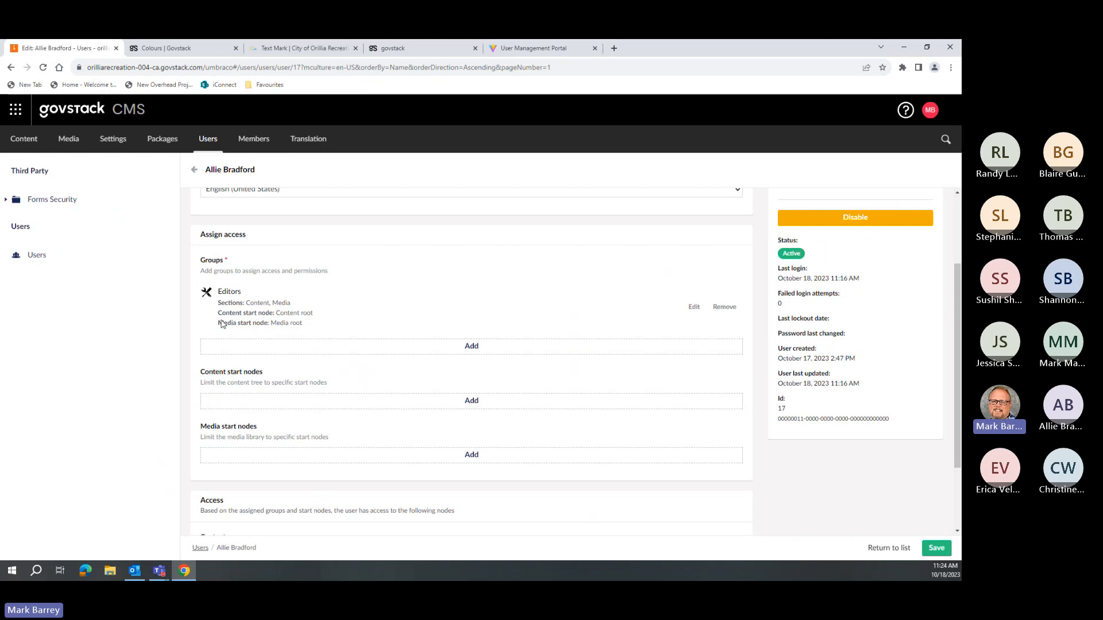
click(194, 170)
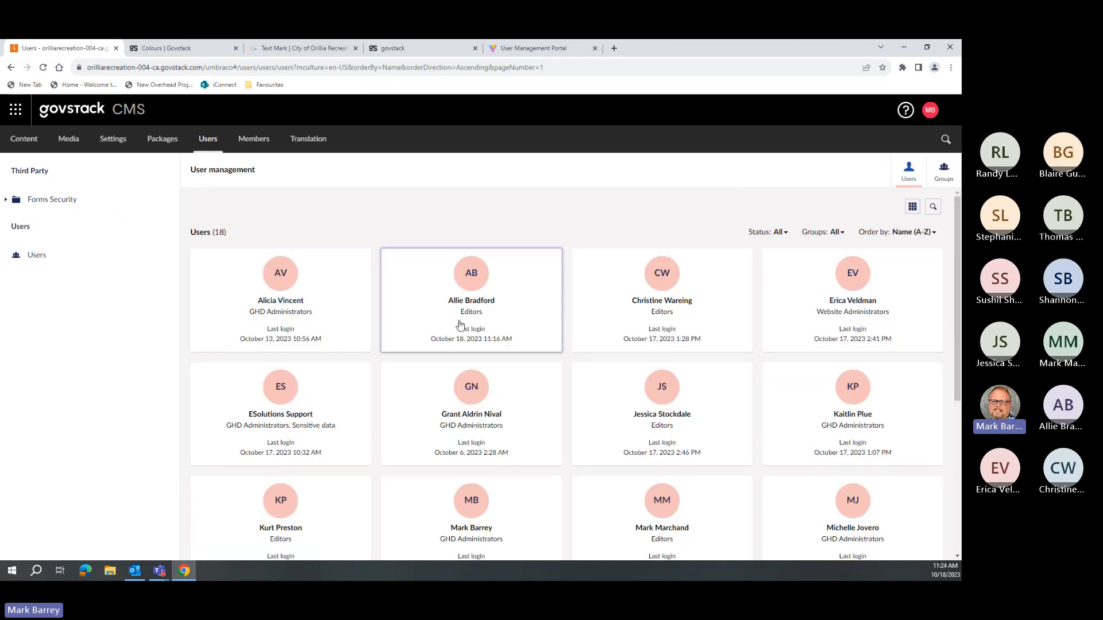
Review which group each user in the CMS user list belongs to.
scroll(460, 325, down, 2)
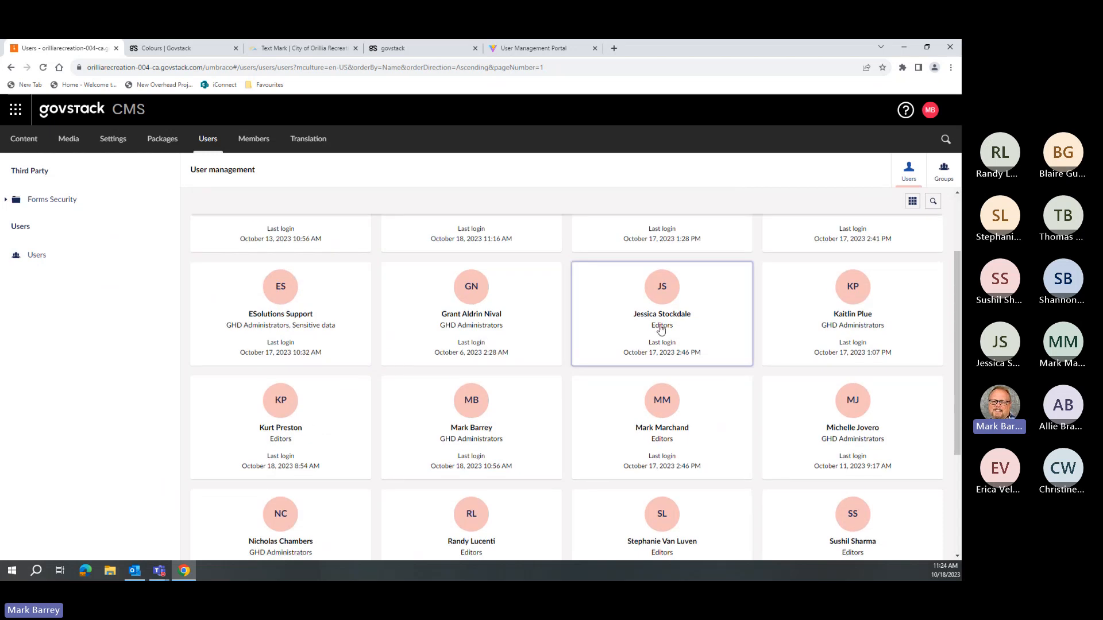
scroll(664, 422, down, 1)
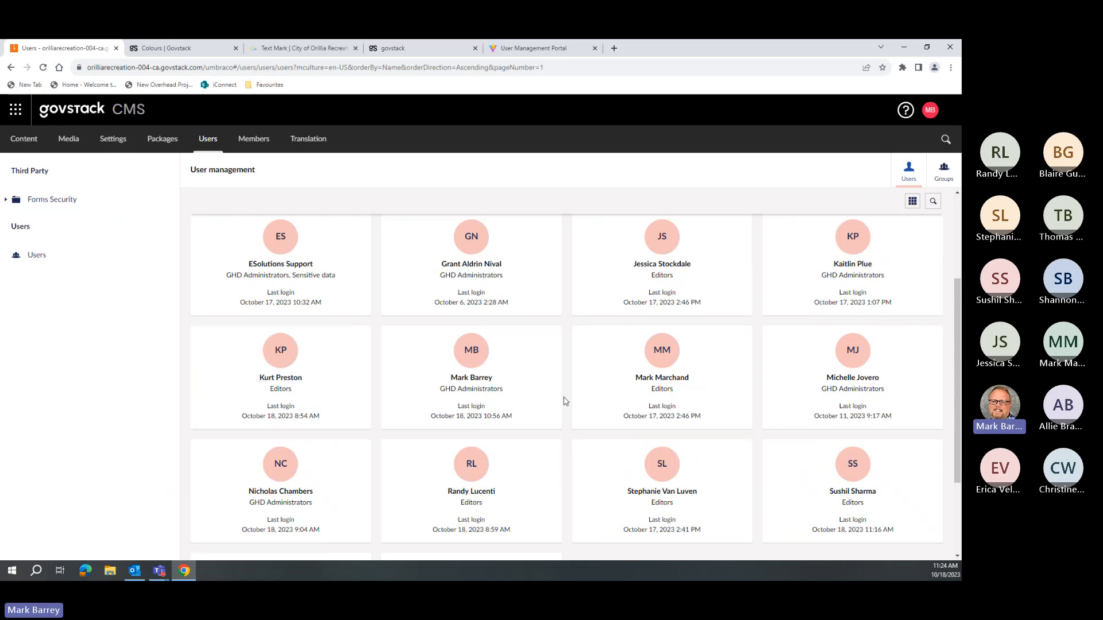
scroll(575, 400, up, 3)
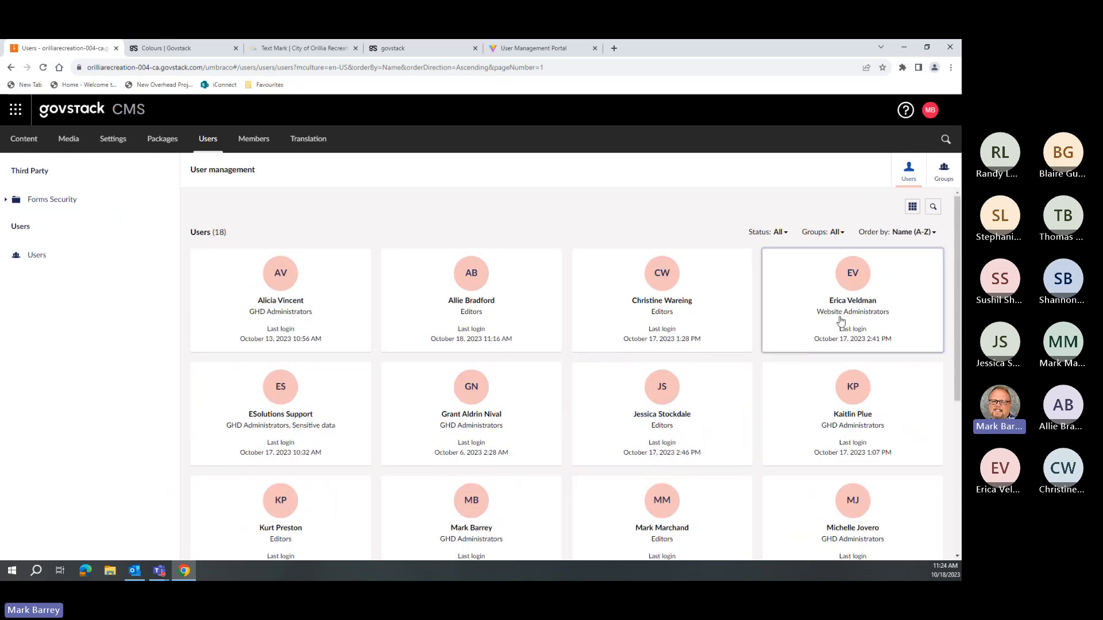
Review the remaining users in the CMS user list and bring up the list of user groups.
scroll(632, 448, down, 5)
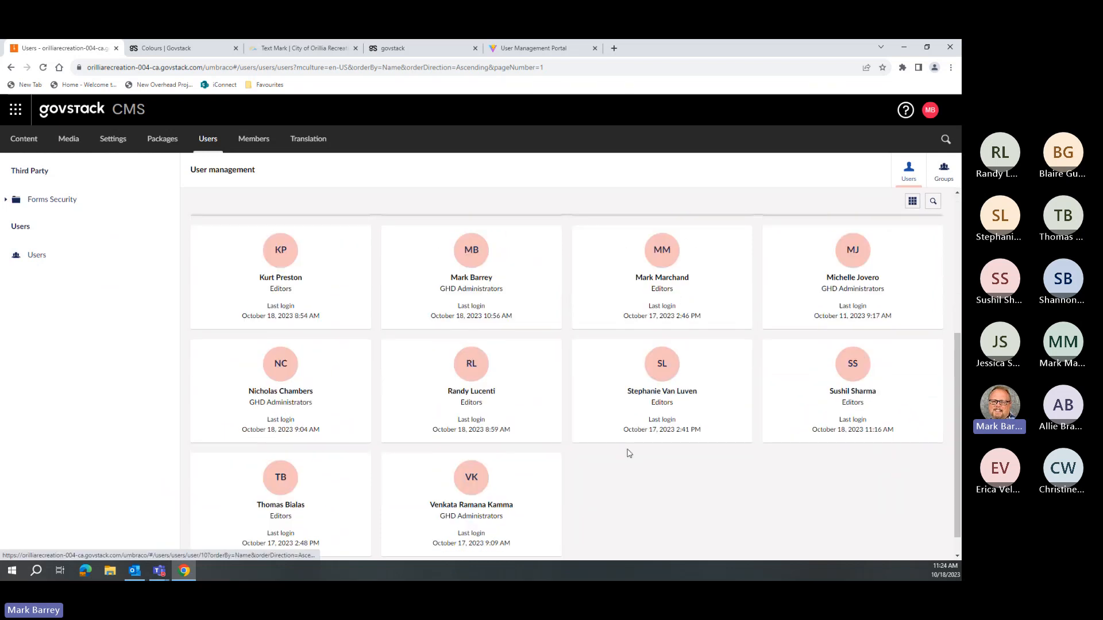
scroll(629, 453, down, 1)
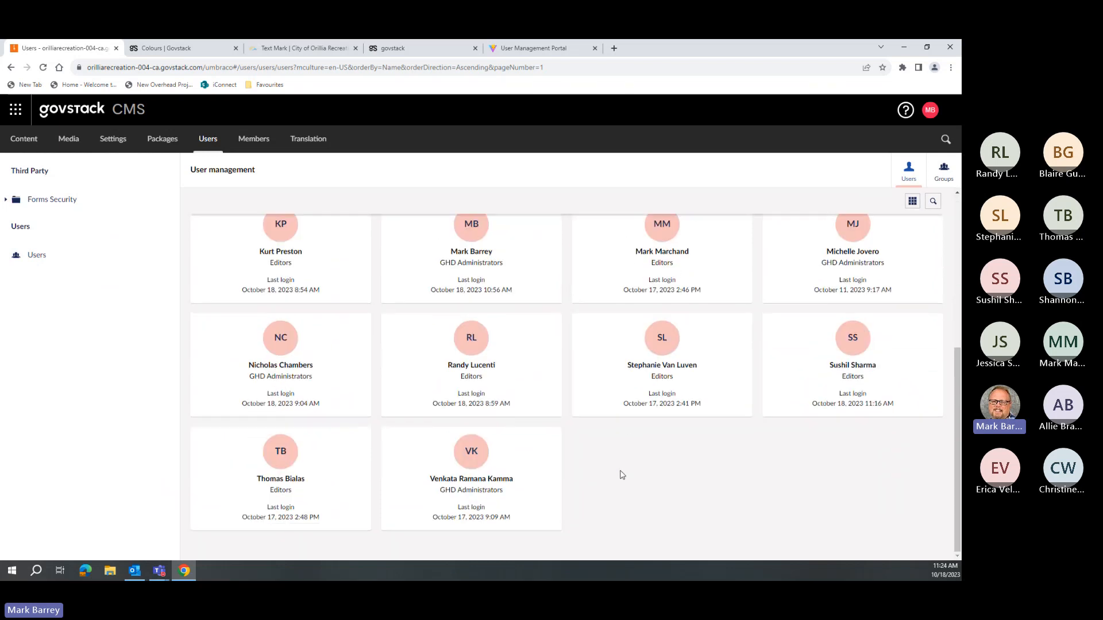
click(944, 174)
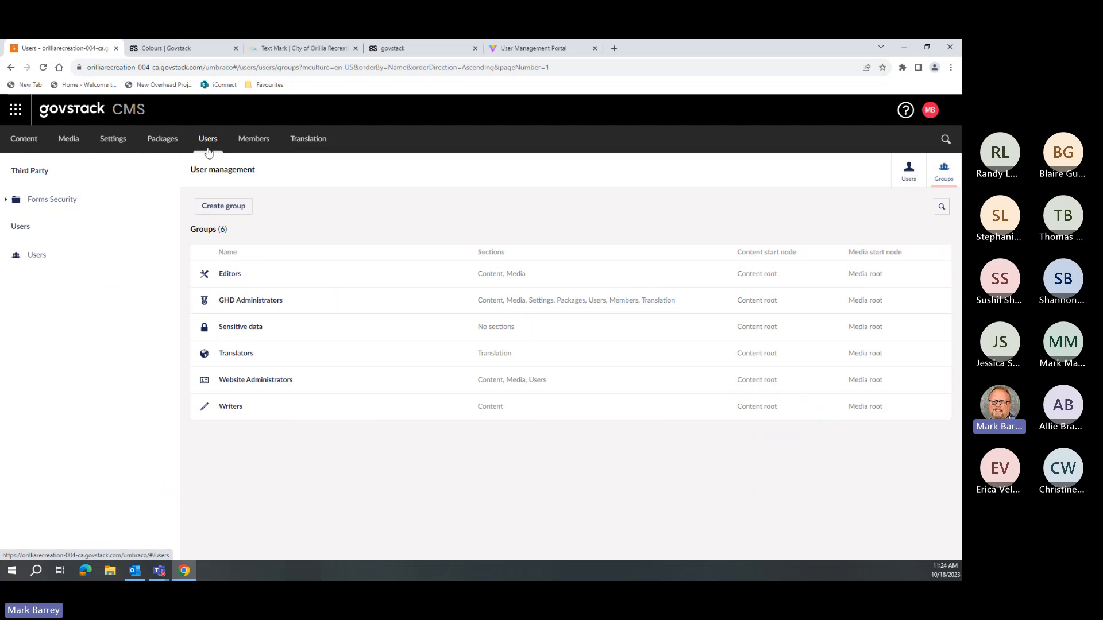
Open the Editors group, examine its sections, start nodes, default permissions and members, and return to the group list.
click(228, 279)
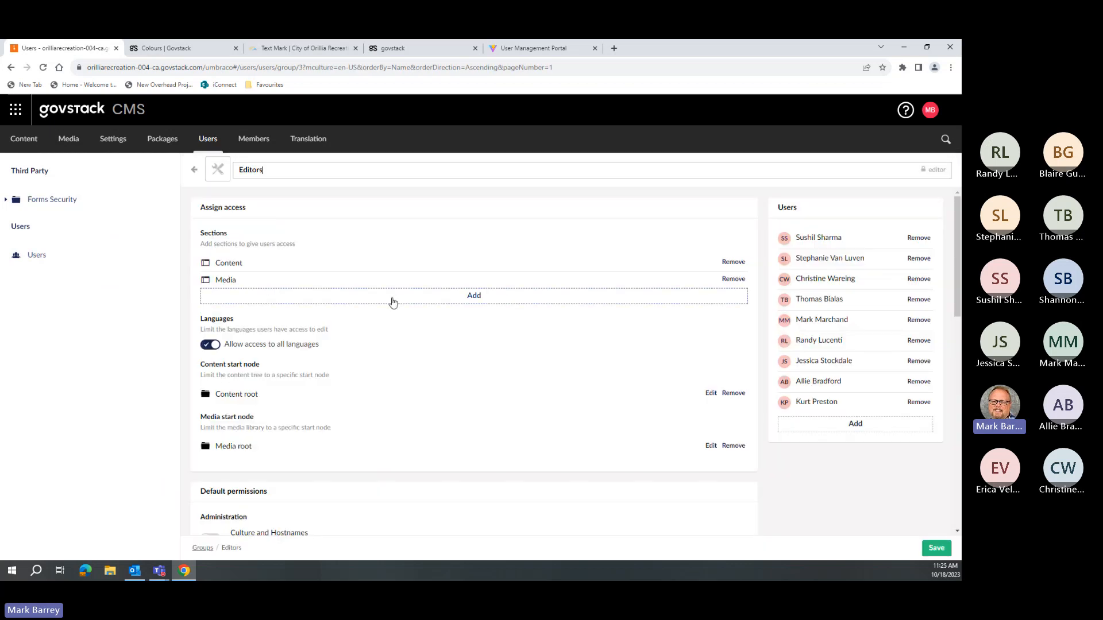
scroll(337, 400, down, 10)
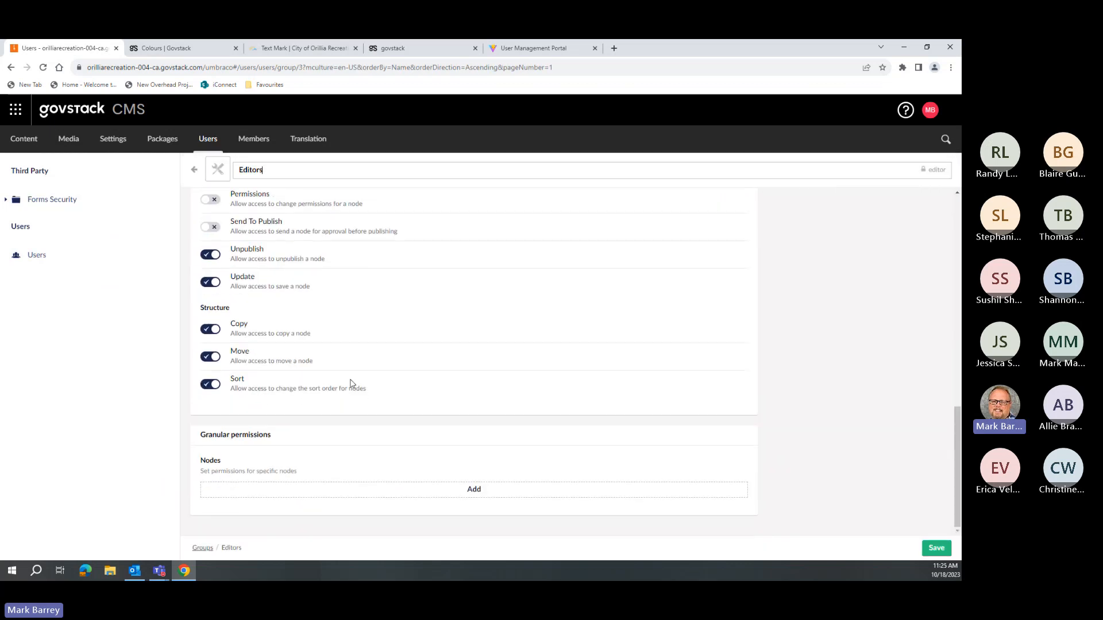
scroll(351, 383, up, 10)
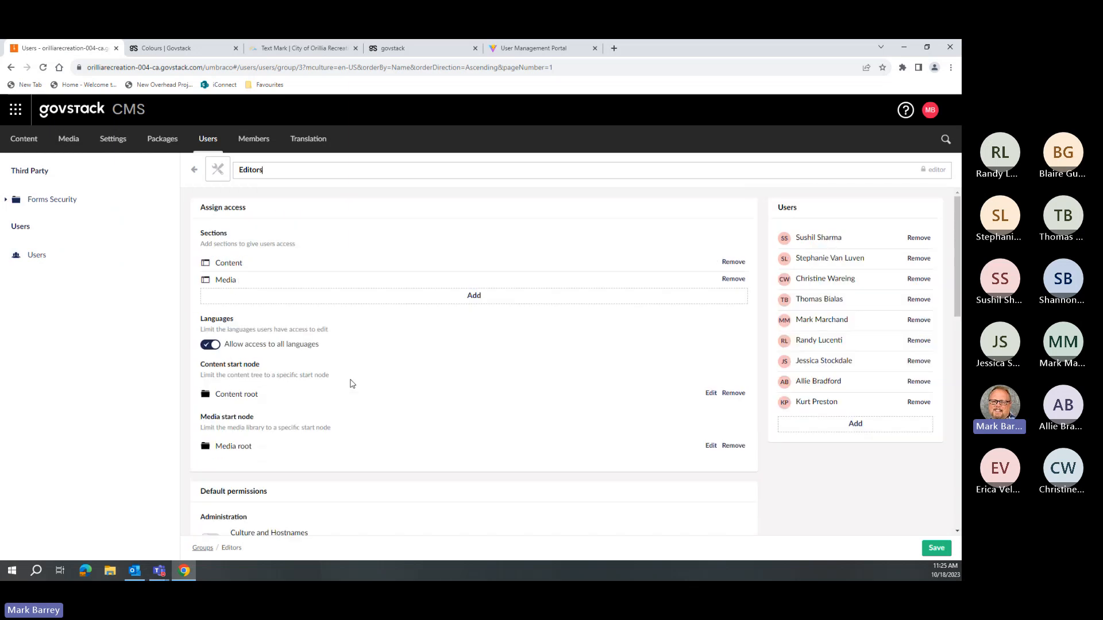
scroll(335, 375, down, 5)
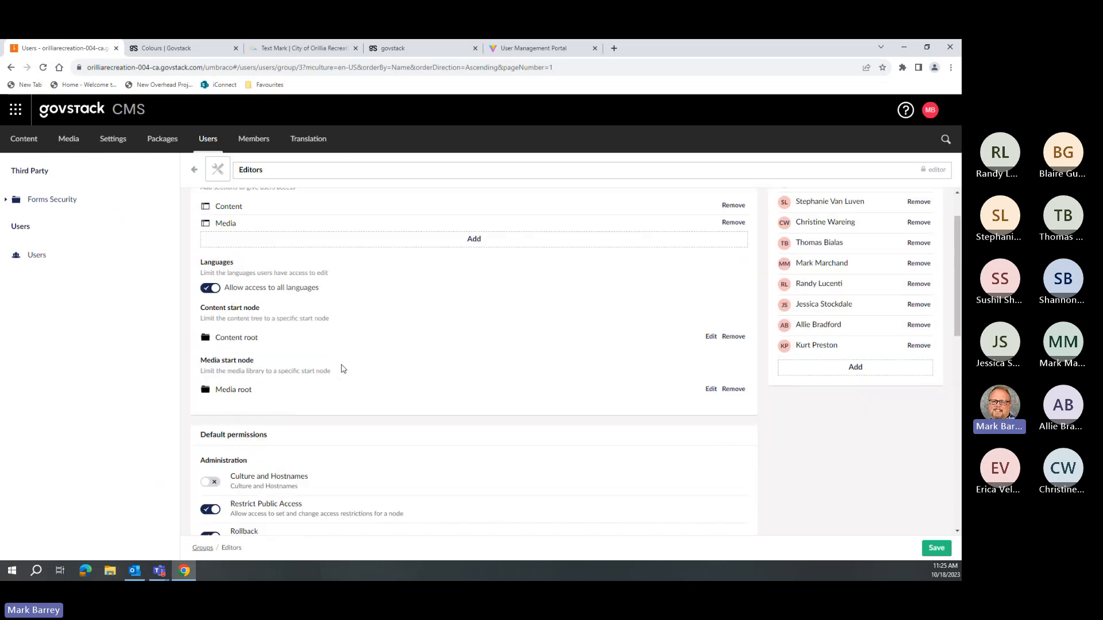
scroll(371, 406, down, 5)
scroll(368, 407, up, 10)
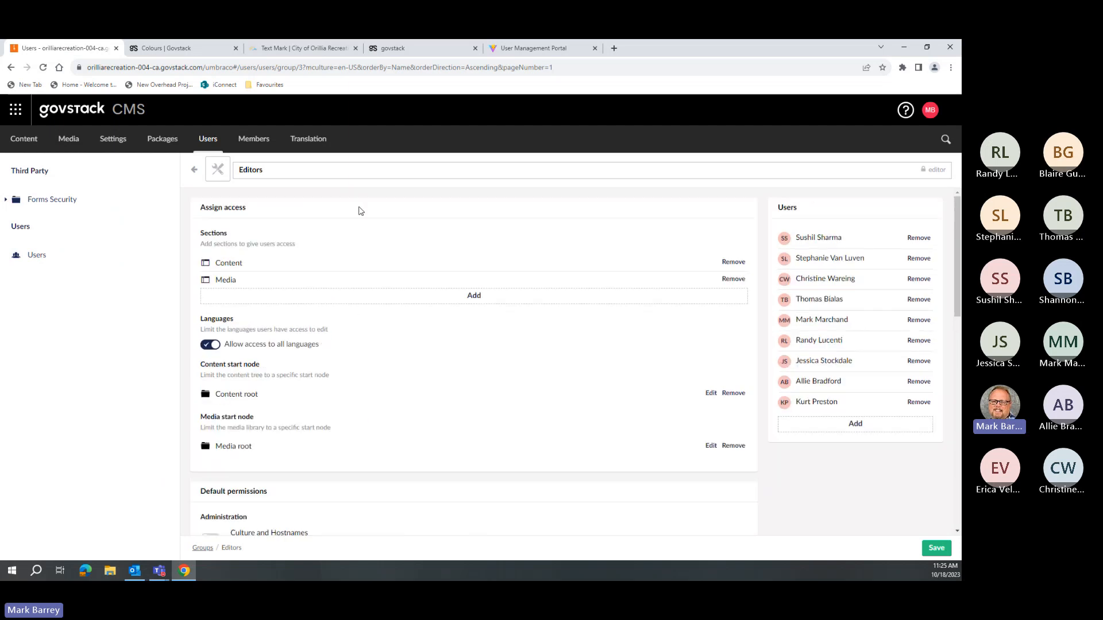
click(194, 170)
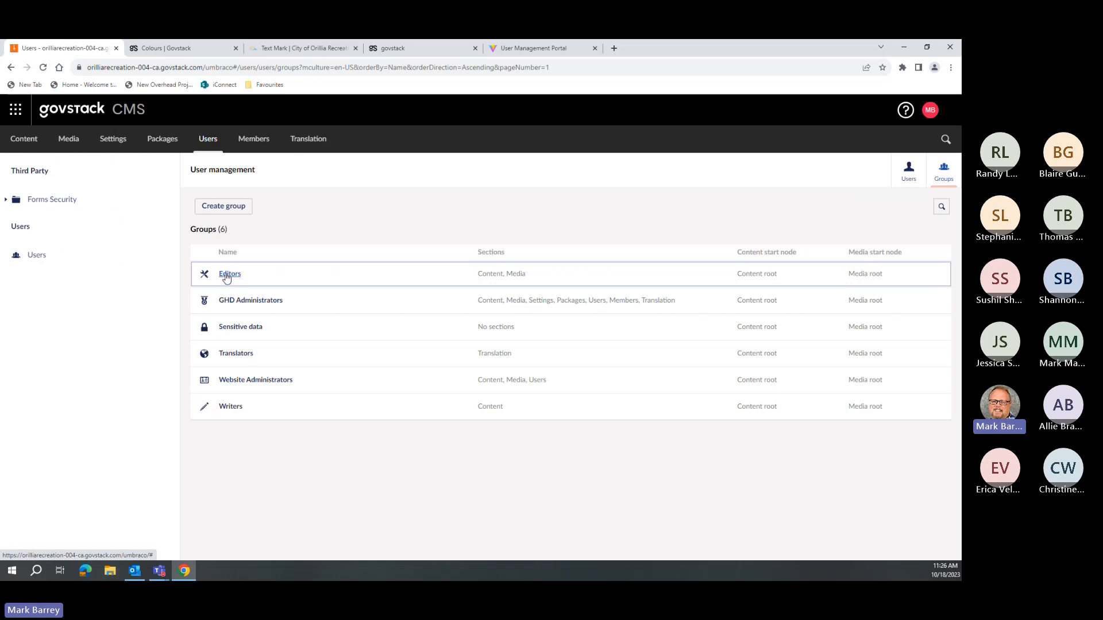
Start a new user group named with the trainer's first name followed by "Training".
click(223, 206)
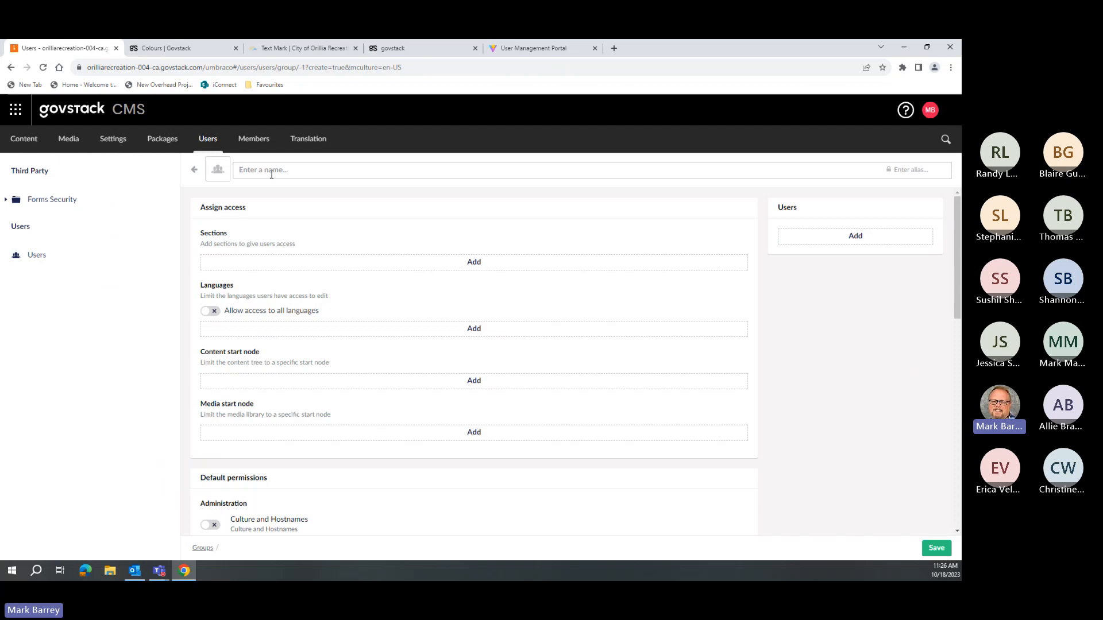
text(T)
key(BackSpace)
text(Mark training)
key(BackSpace)
text(T)
Give the new group the Content and Media sections and allow access to all languages.
click(454, 261)
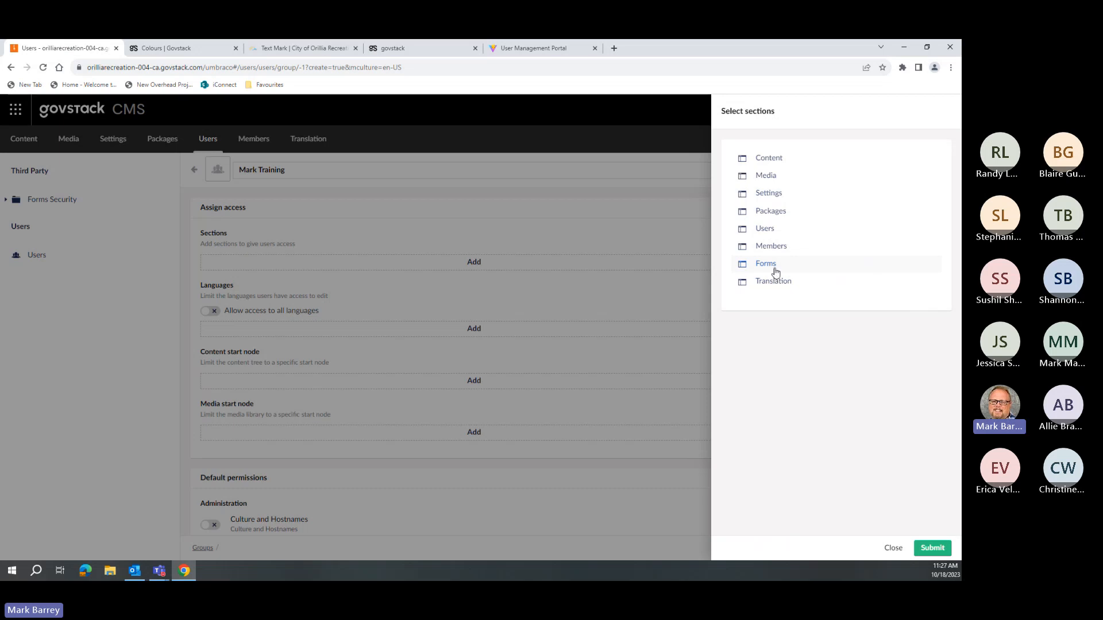
click(774, 163)
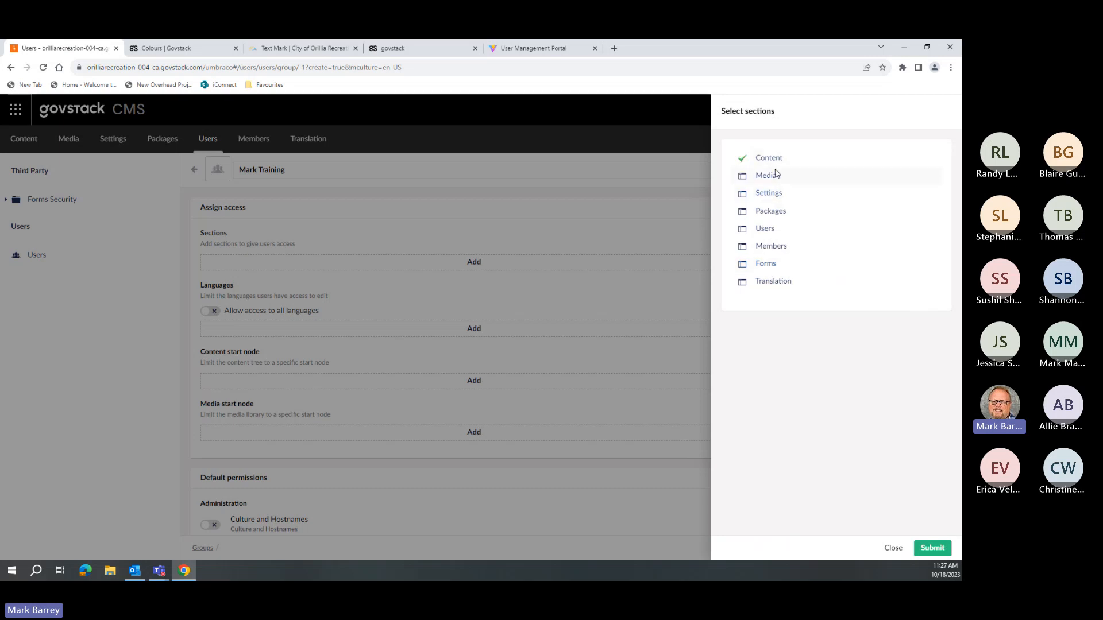
click(775, 176)
click(932, 548)
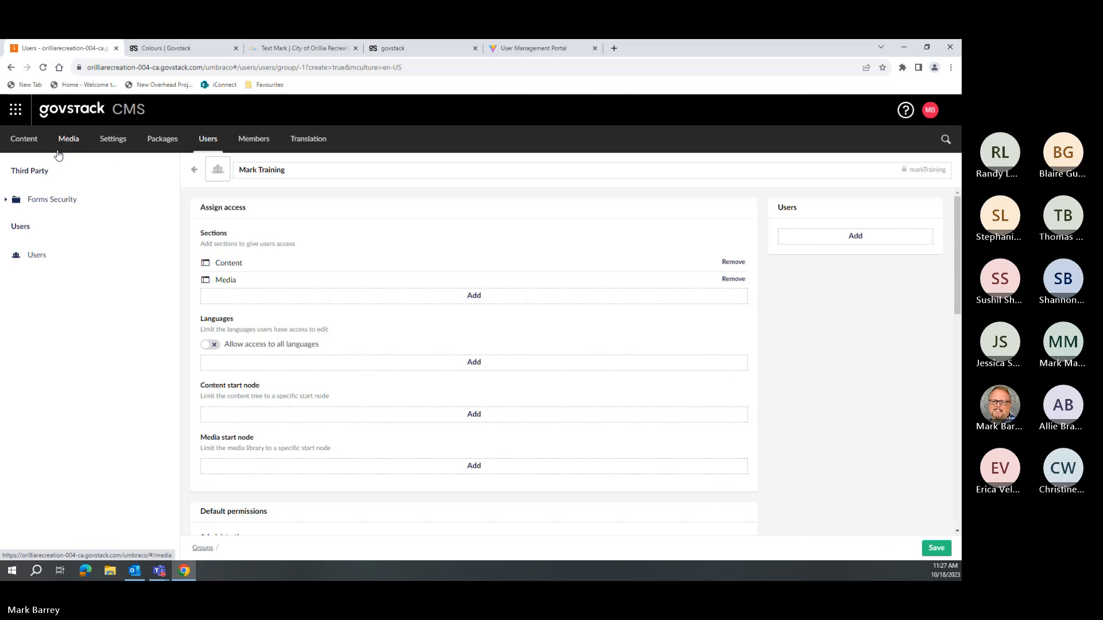
click(214, 345)
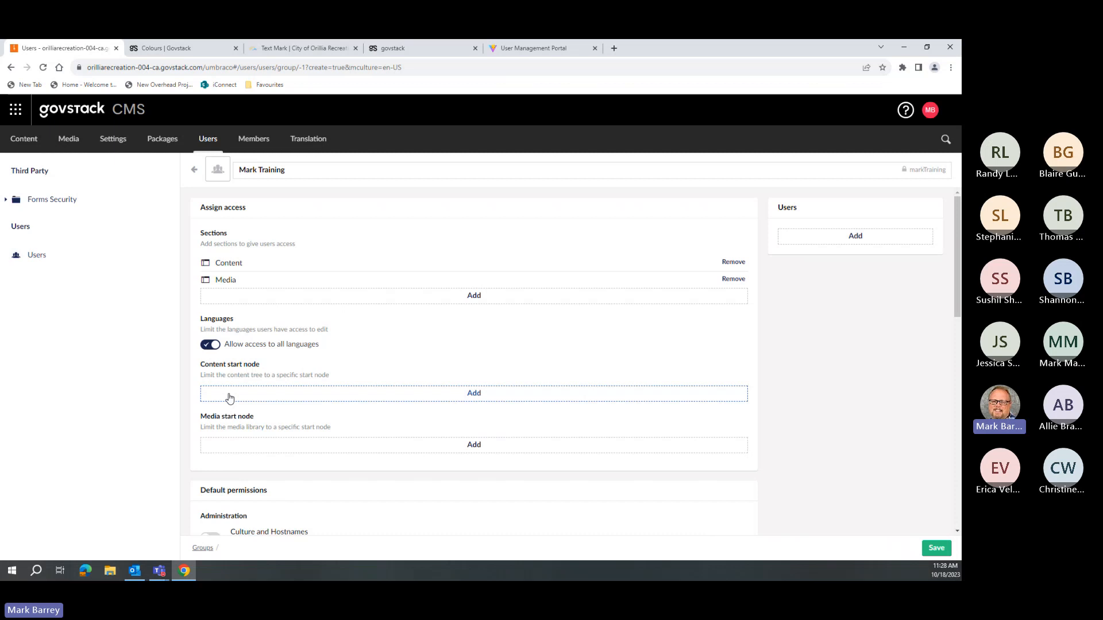
click(214, 346)
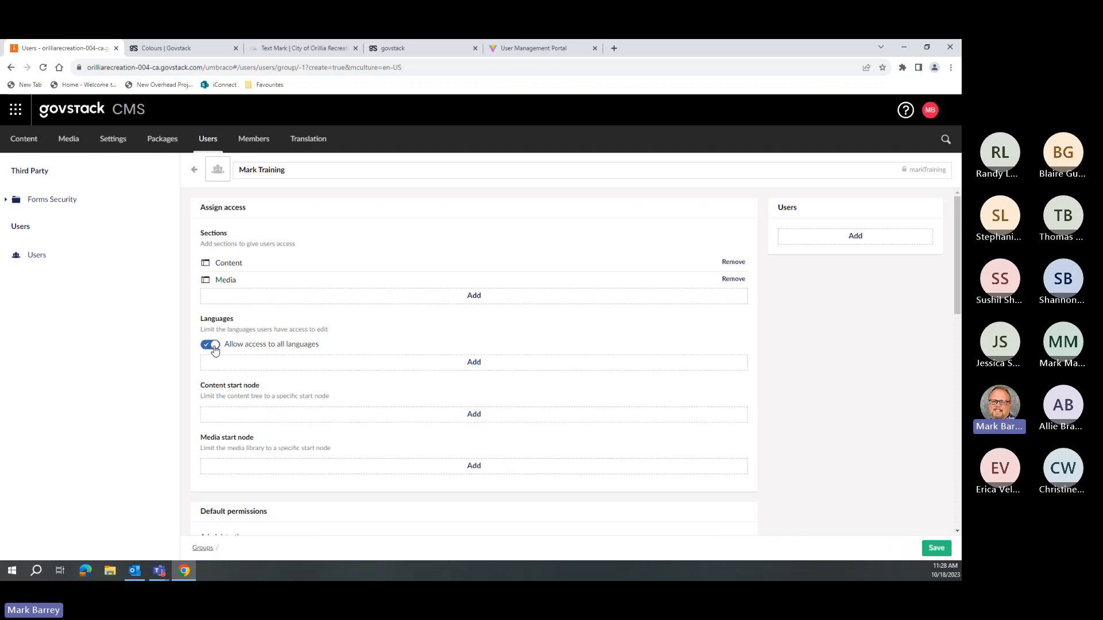
click(213, 347)
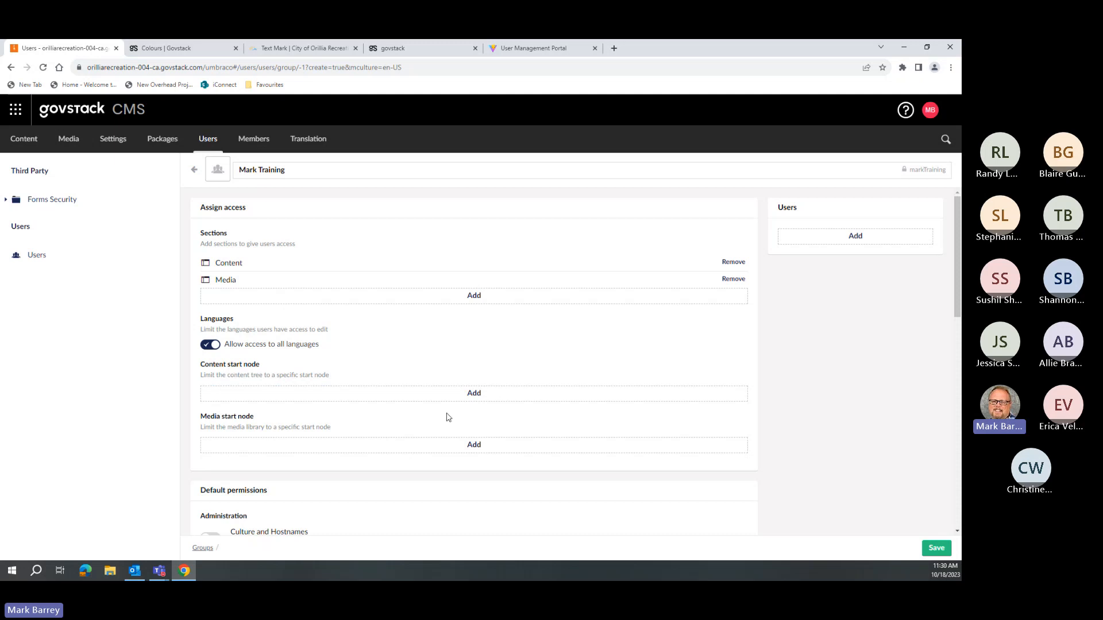
Try the root Content node as the new group's content start node and remove it again.
click(457, 395)
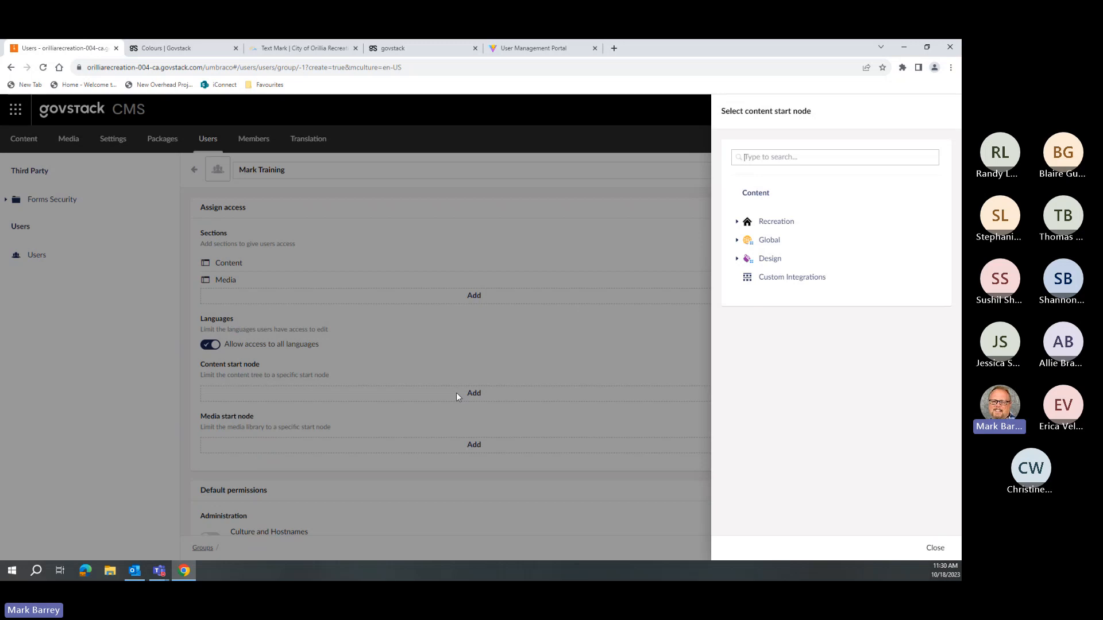
click(758, 195)
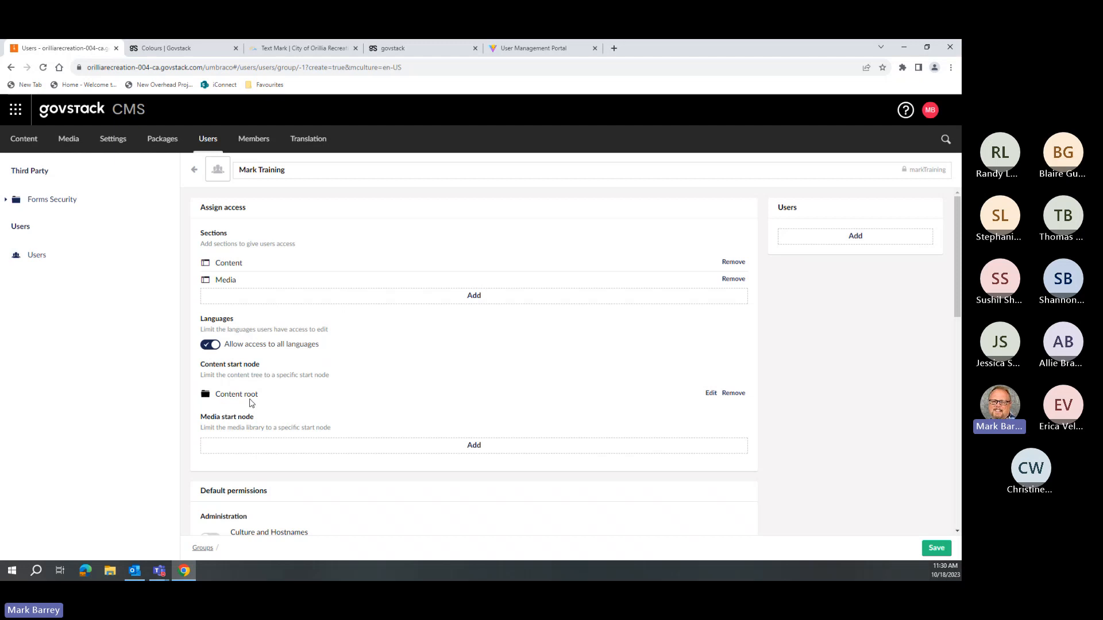
click(733, 394)
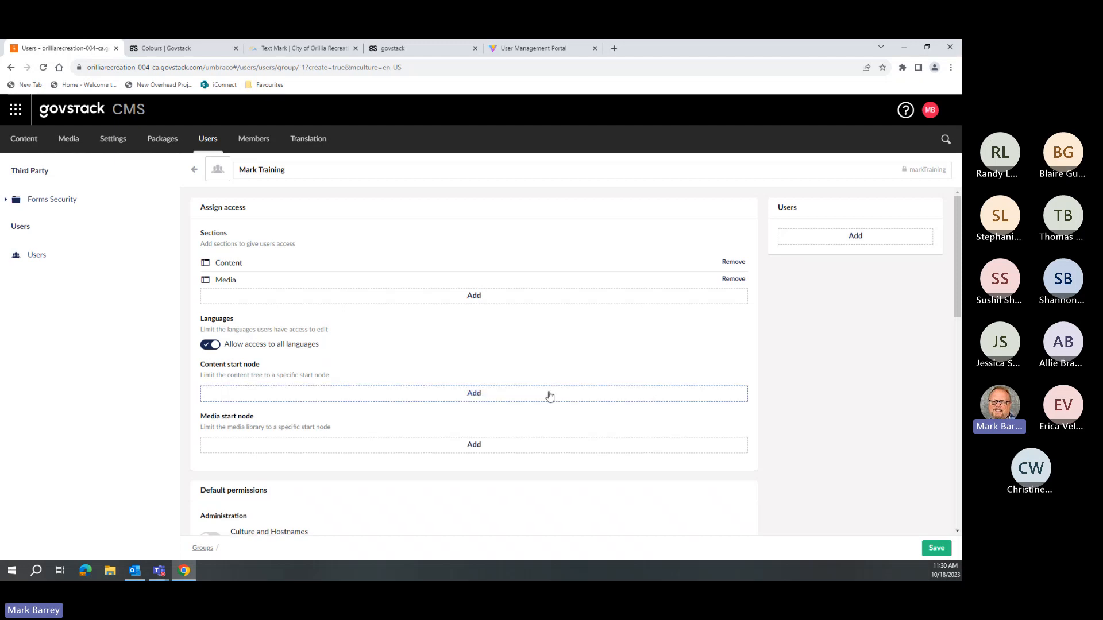
click(544, 396)
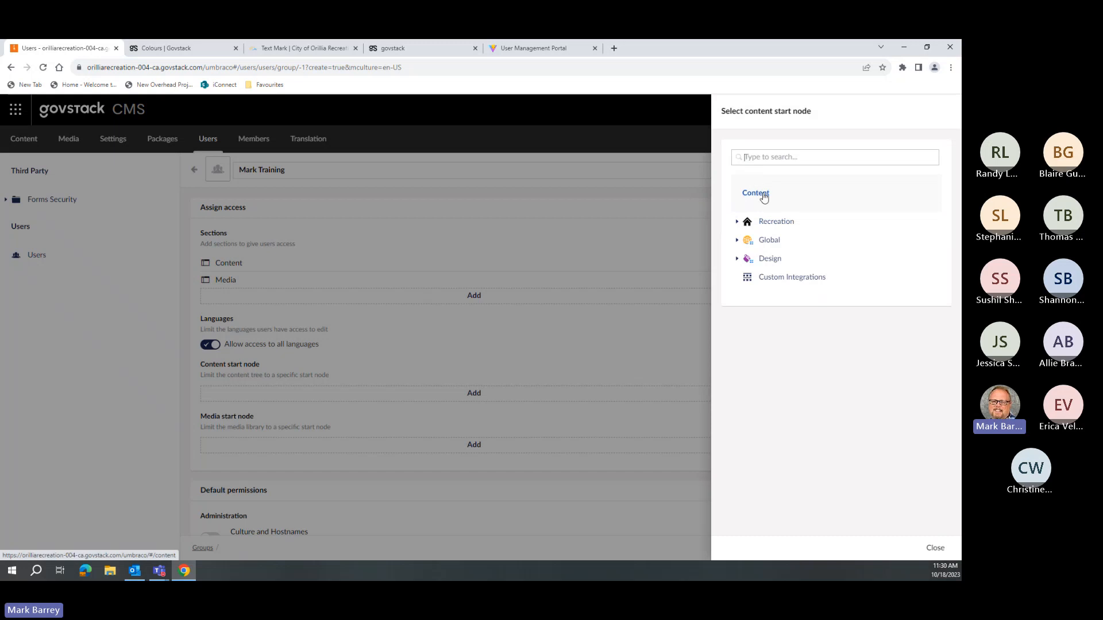
click(762, 195)
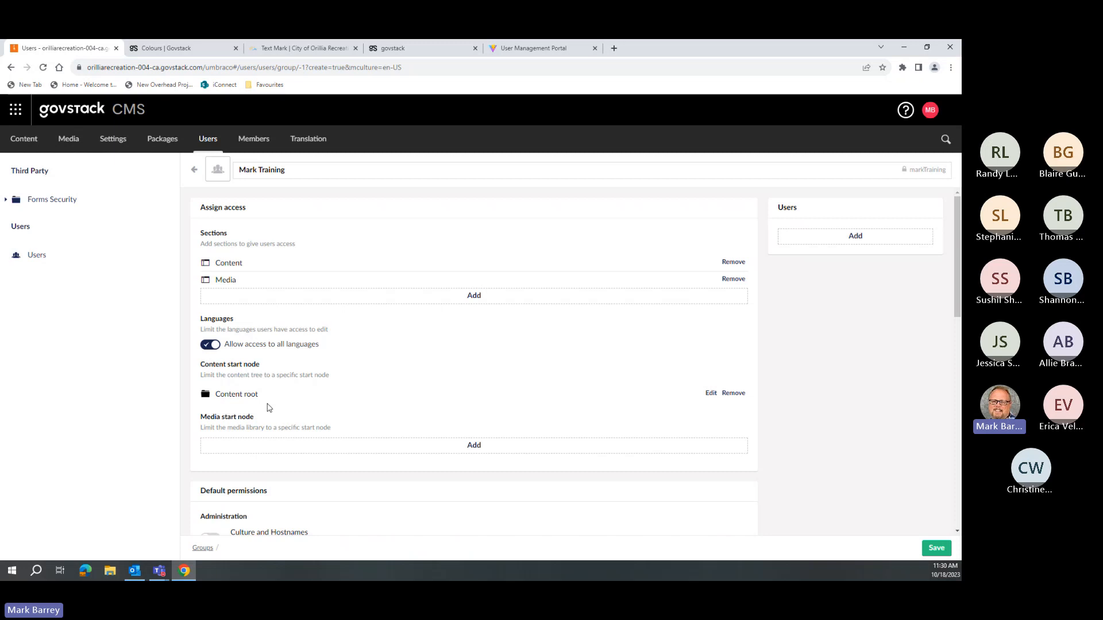
click(732, 395)
Try the Culture page under Recreation as the group's content start node and remove it again.
click(393, 395)
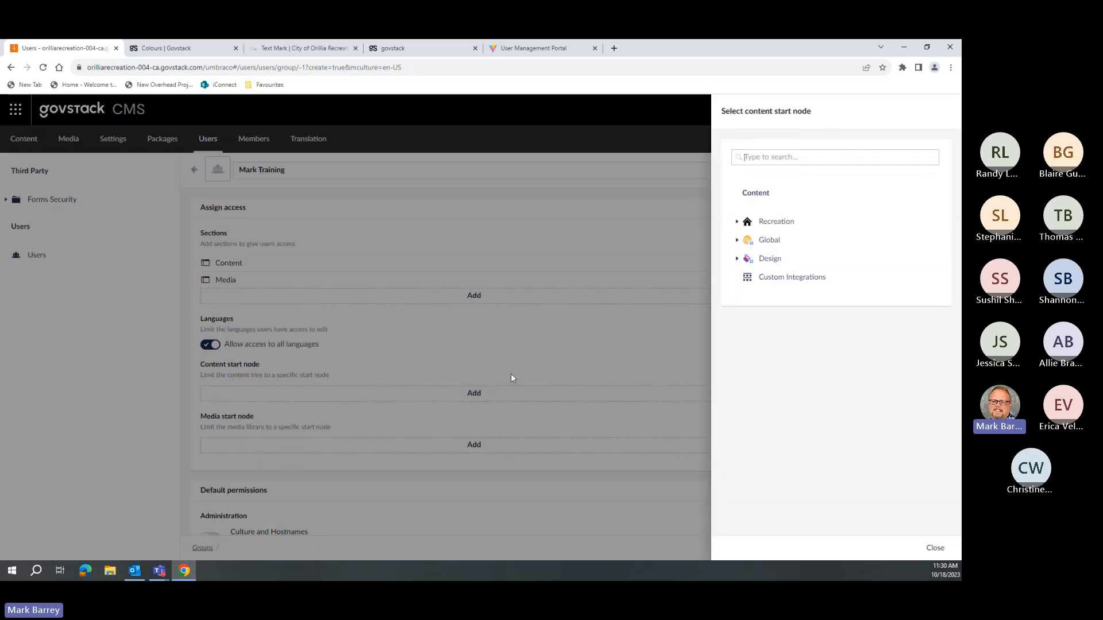
click(737, 221)
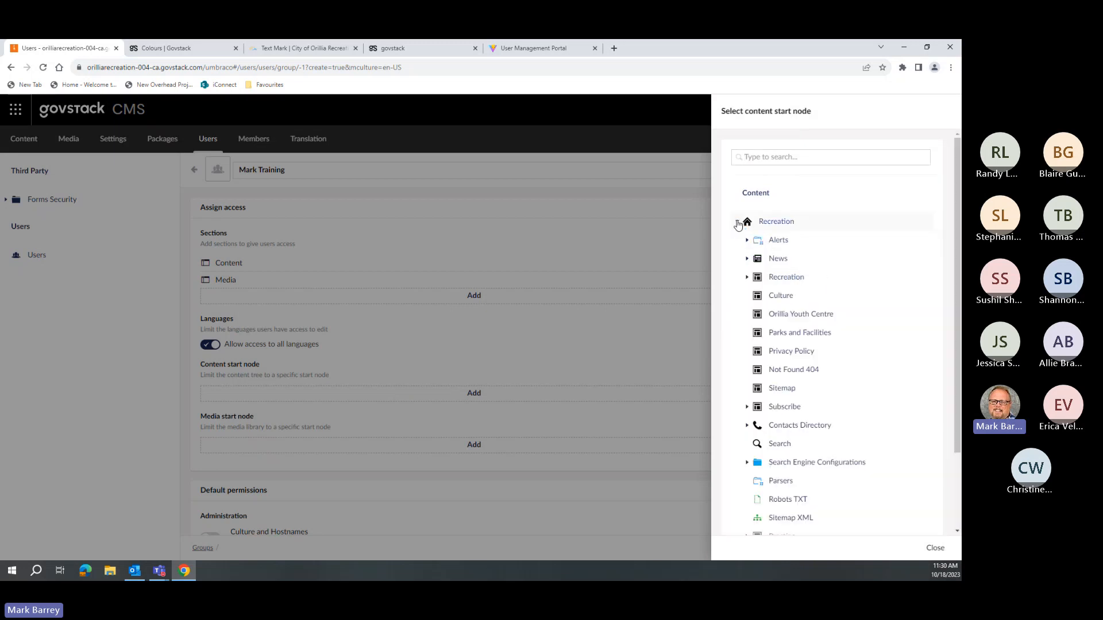
click(780, 296)
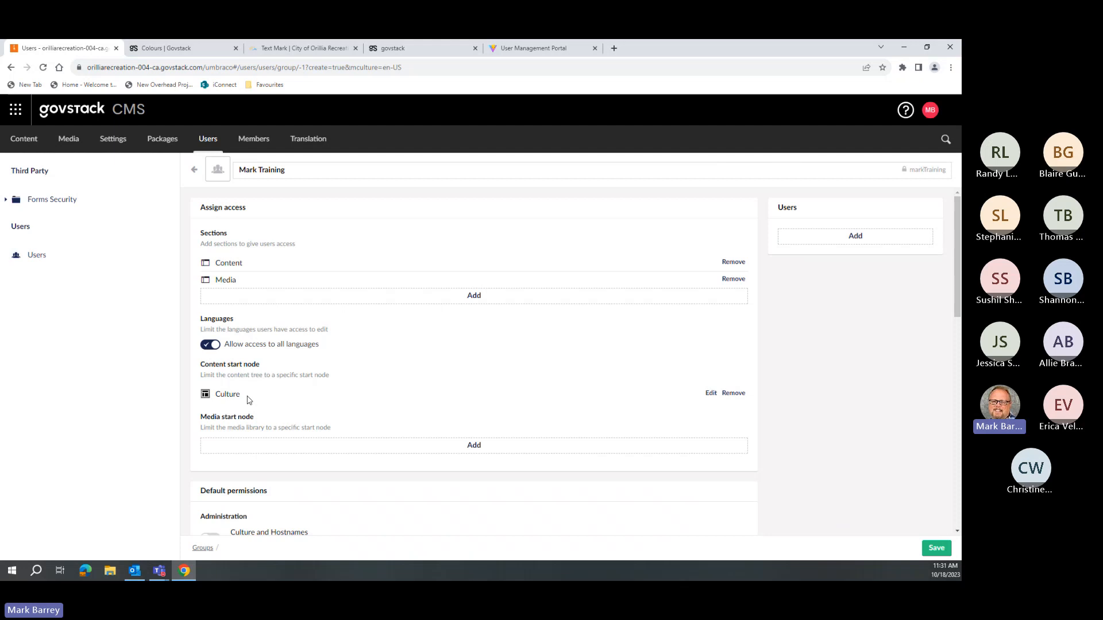
click(733, 393)
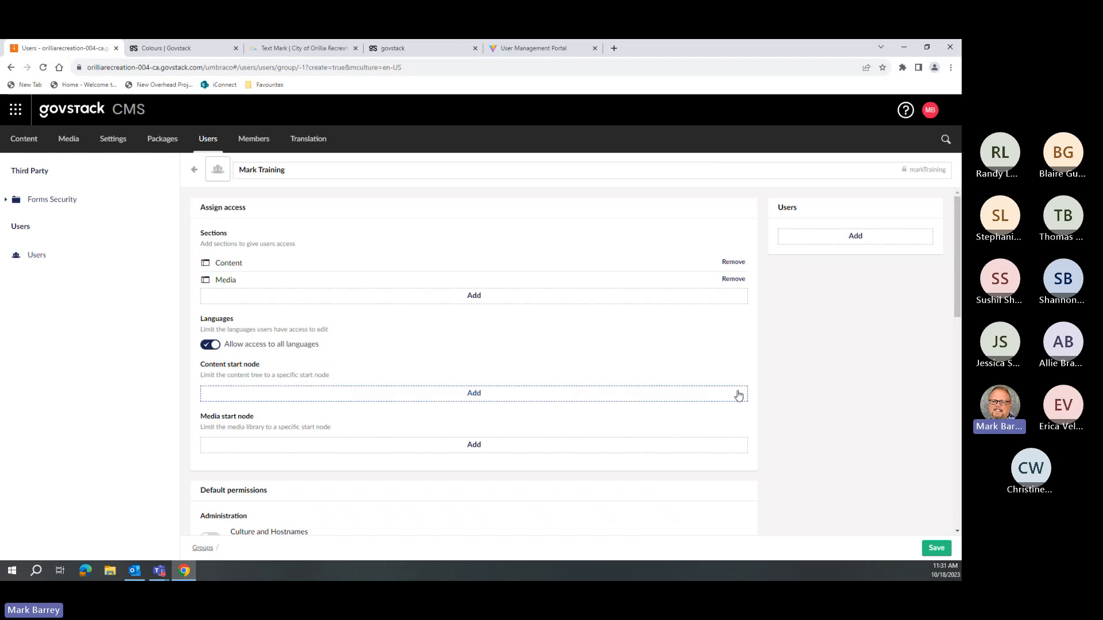
Set the group's content start node to the Content root and its media start node to the Media root.
click(453, 400)
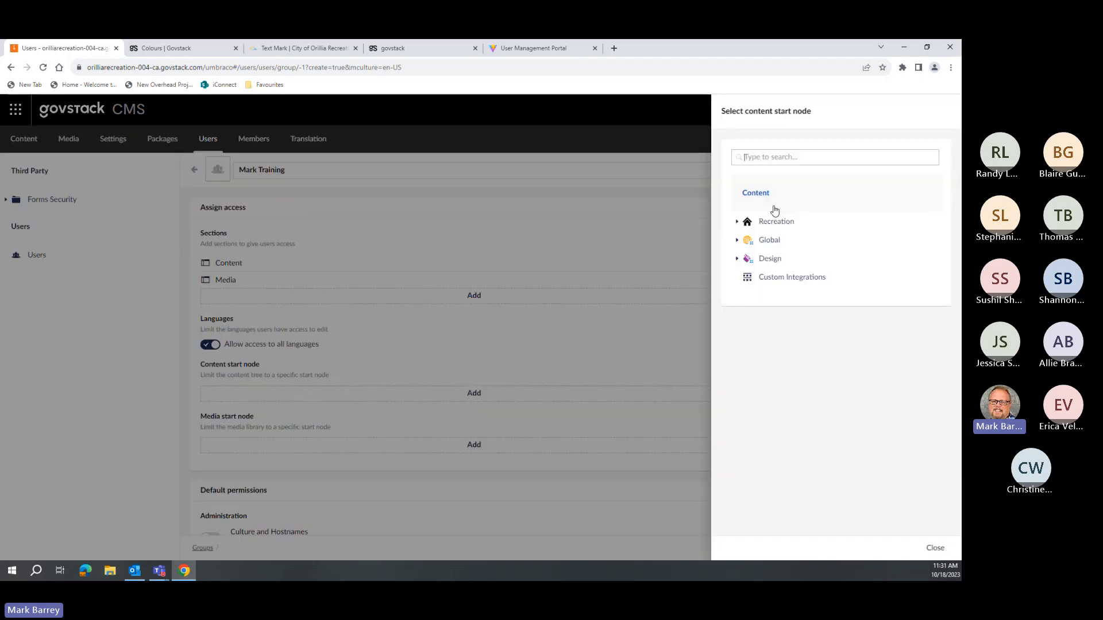
click(756, 194)
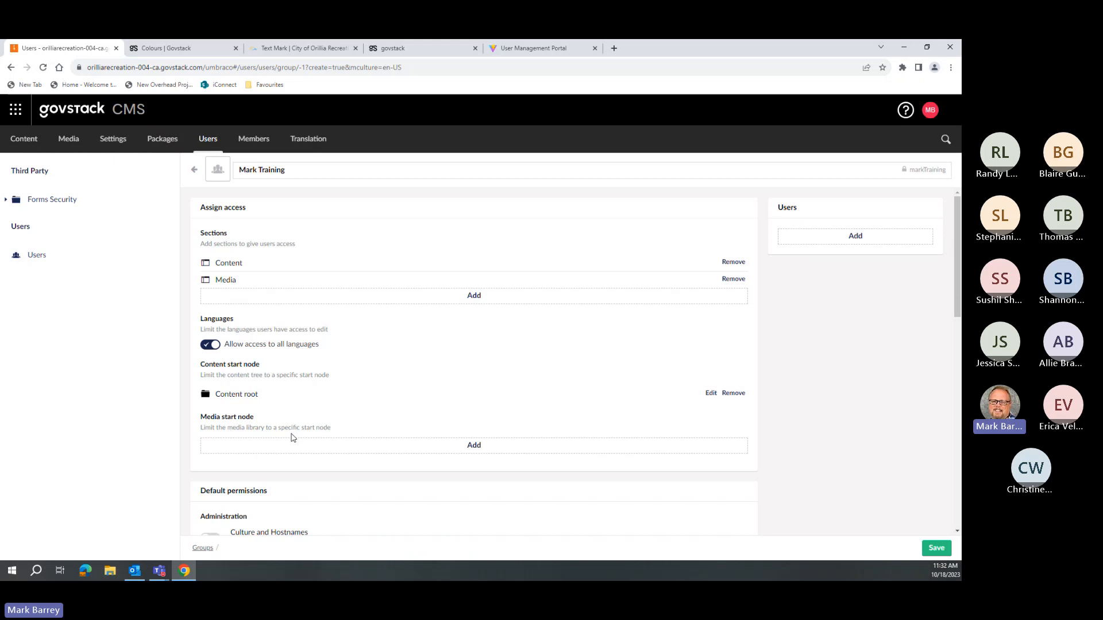
click(441, 446)
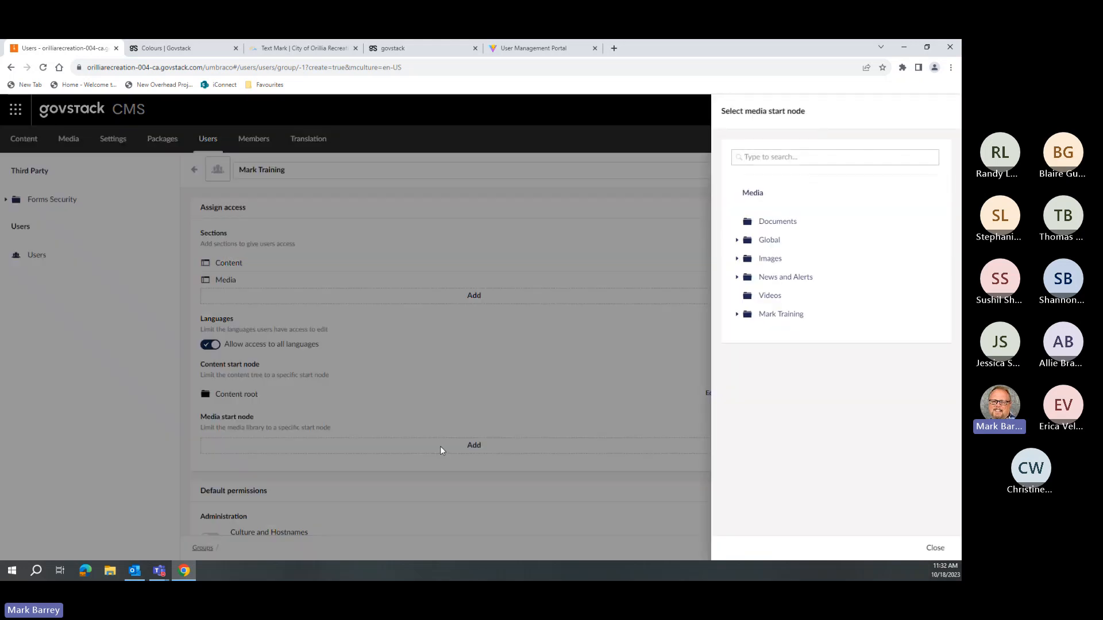
click(760, 196)
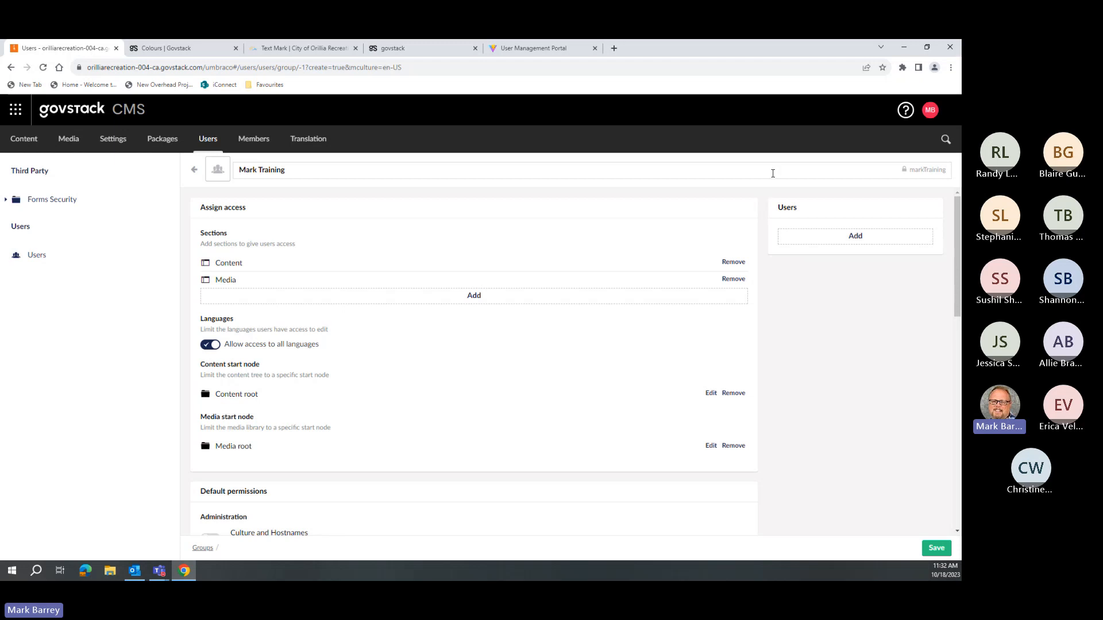
Replace the group's media start node with the training folder named after the trainer.
click(734, 446)
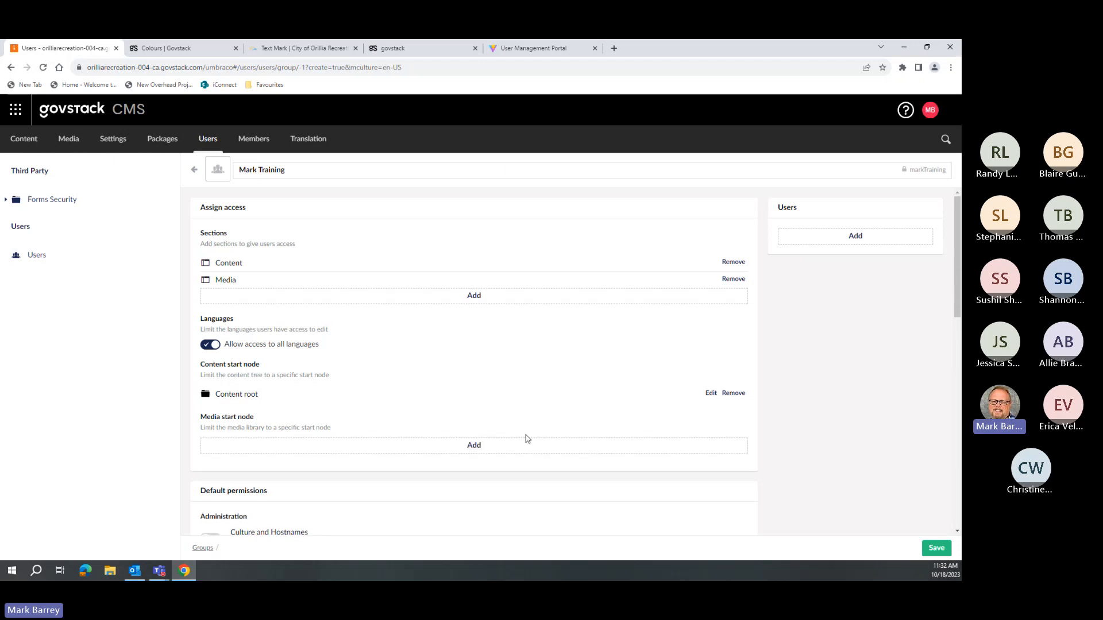
click(497, 446)
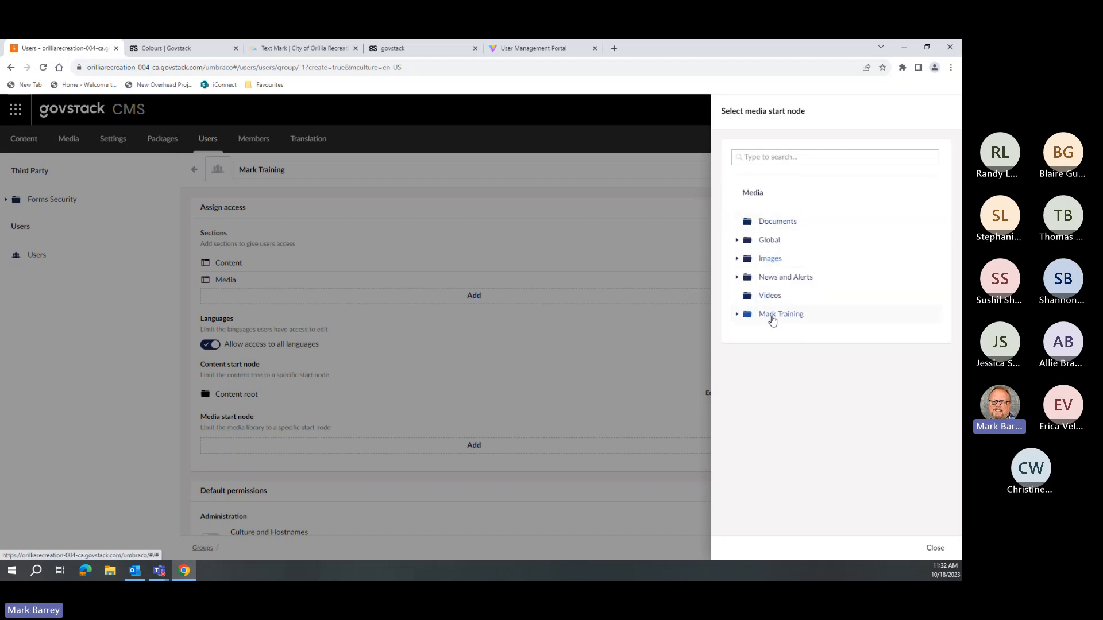
click(773, 318)
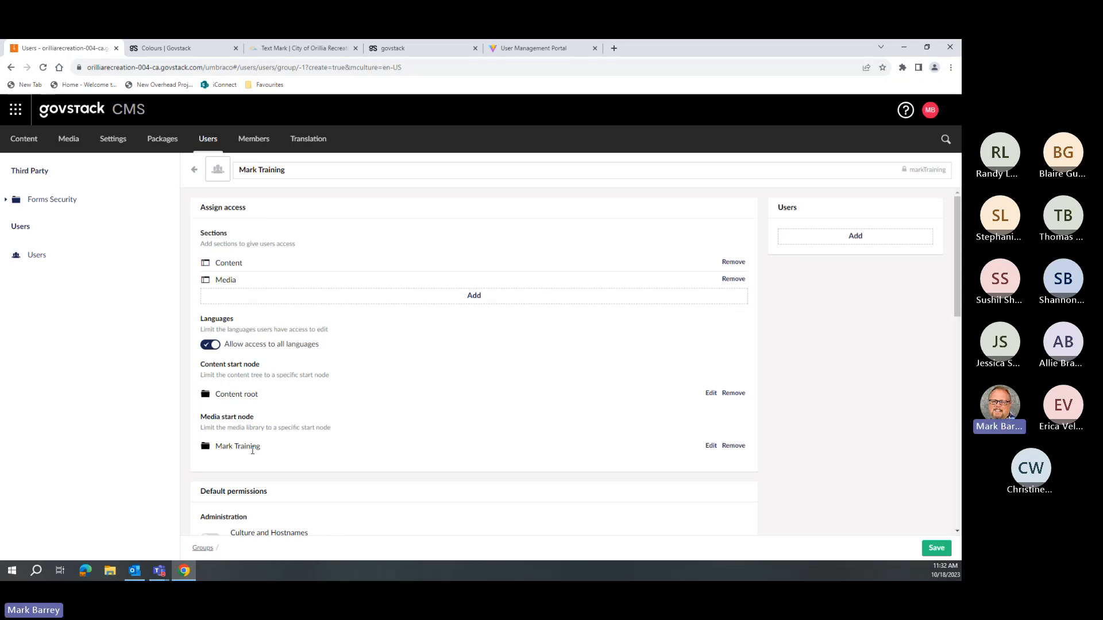
Look over the new group's default administration and content permissions, and switch to the trainer's text page on the Orillia recreation site.
scroll(289, 392, down, 4)
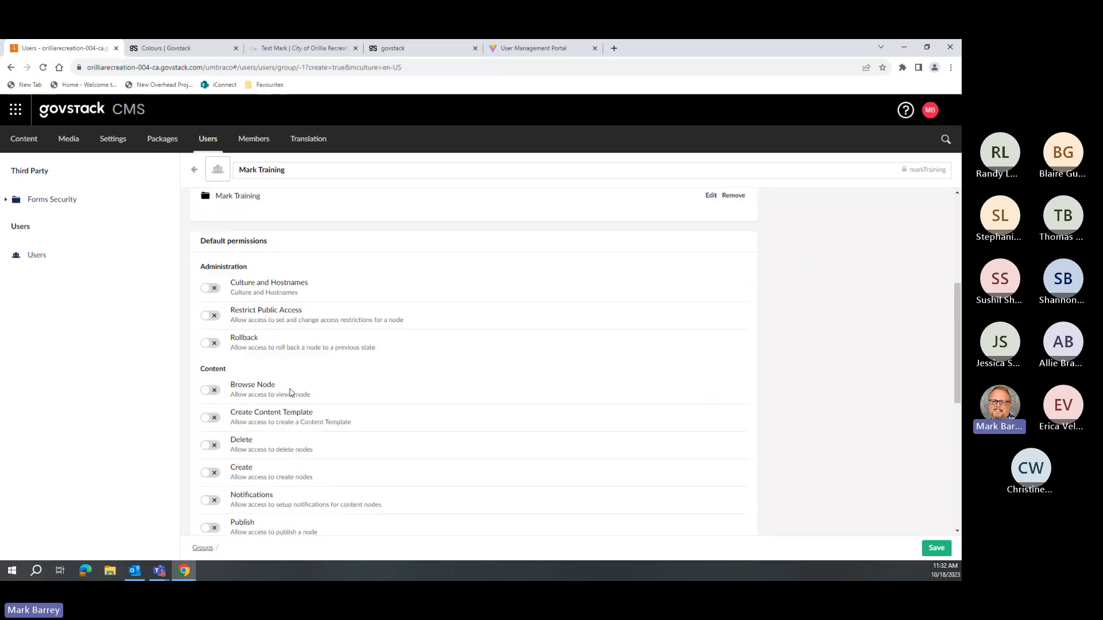
scroll(291, 392, down, 1)
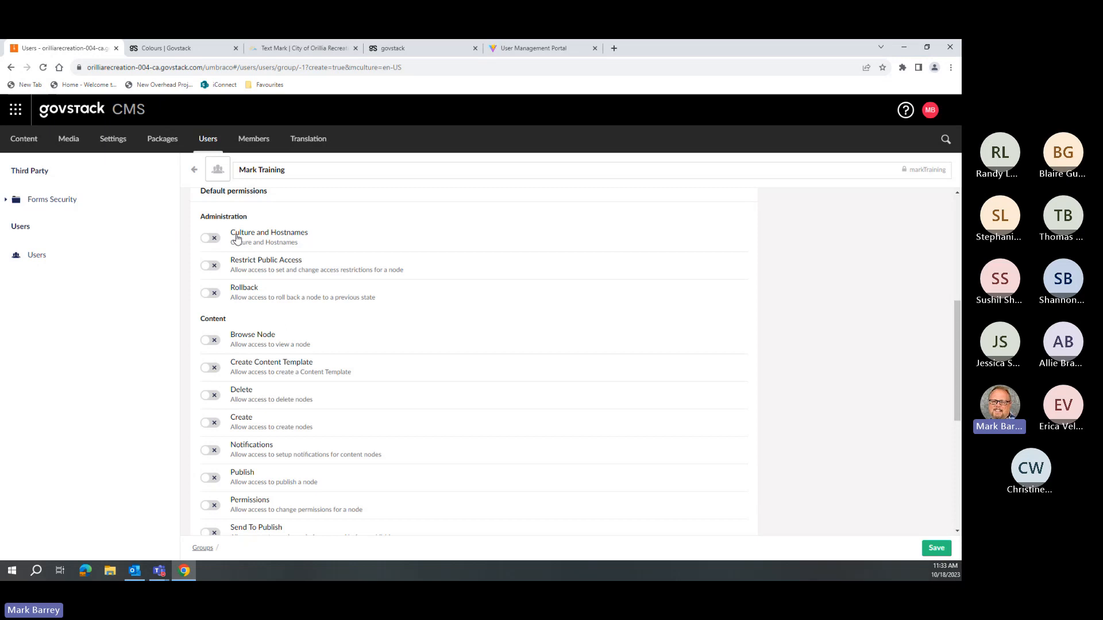
click(299, 51)
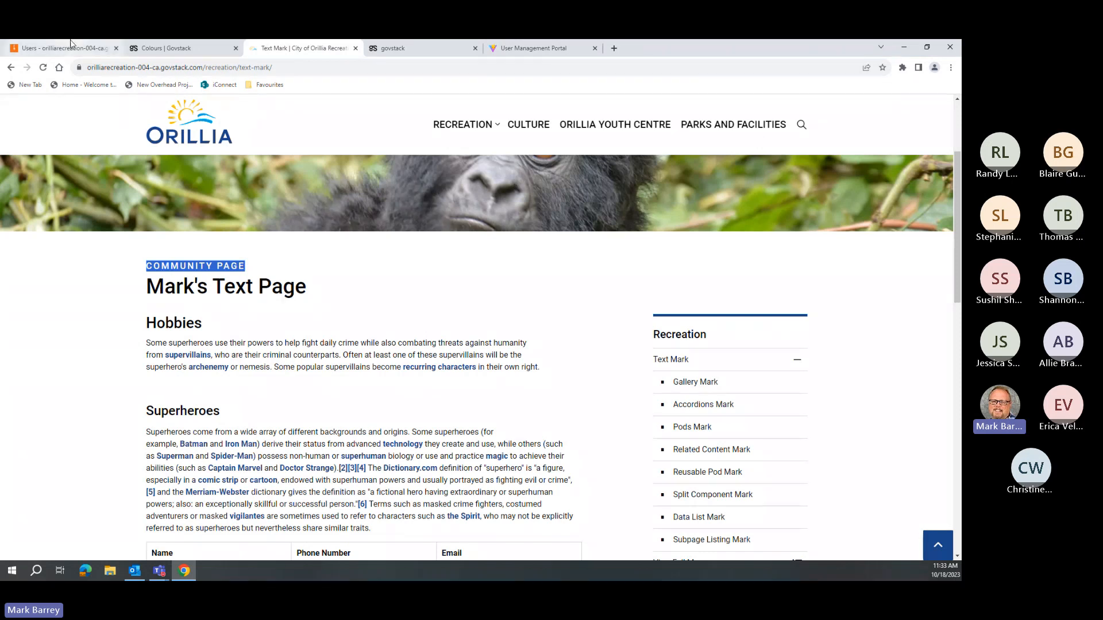
Return to the new training group in the CMS and enable the Browse Node, Delete and Create content permissions.
click(109, 51)
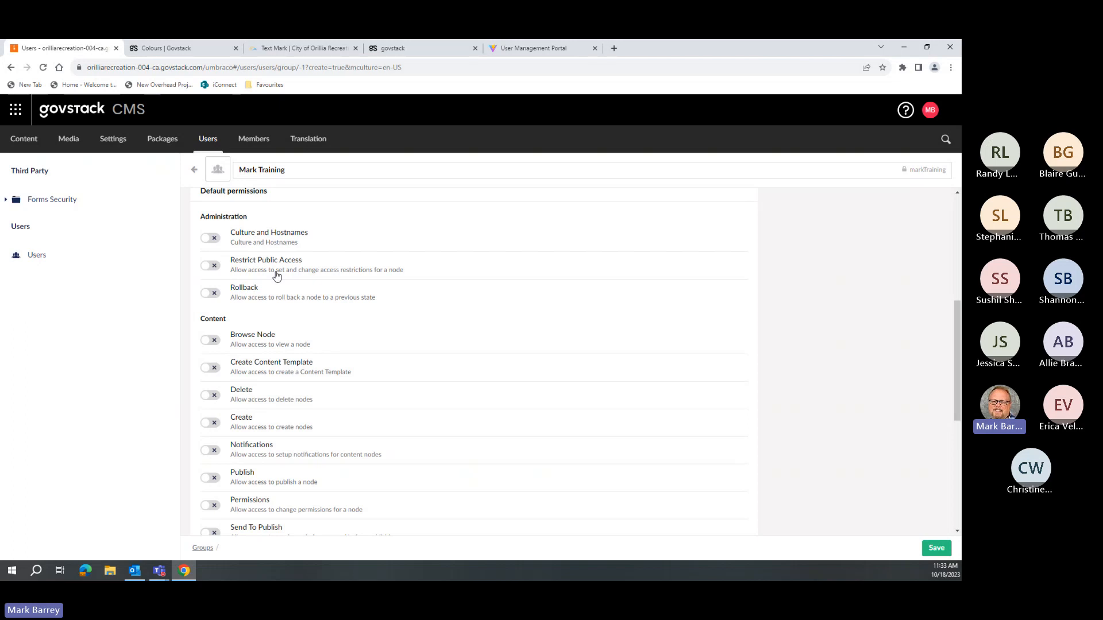
scroll(276, 276, up, 1)
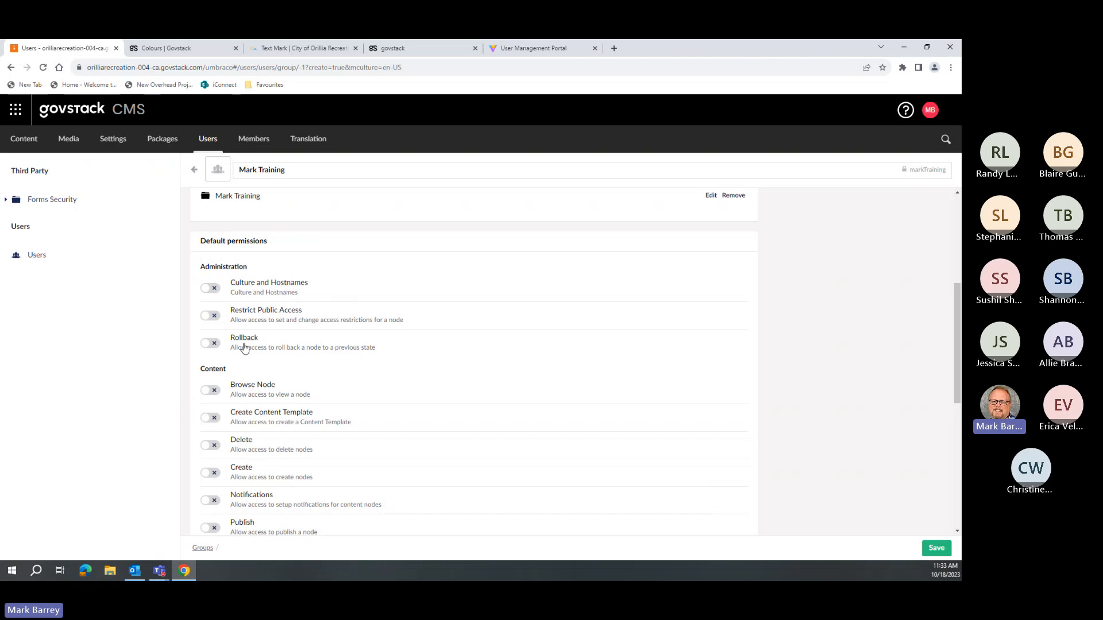
scroll(244, 348, down, 3)
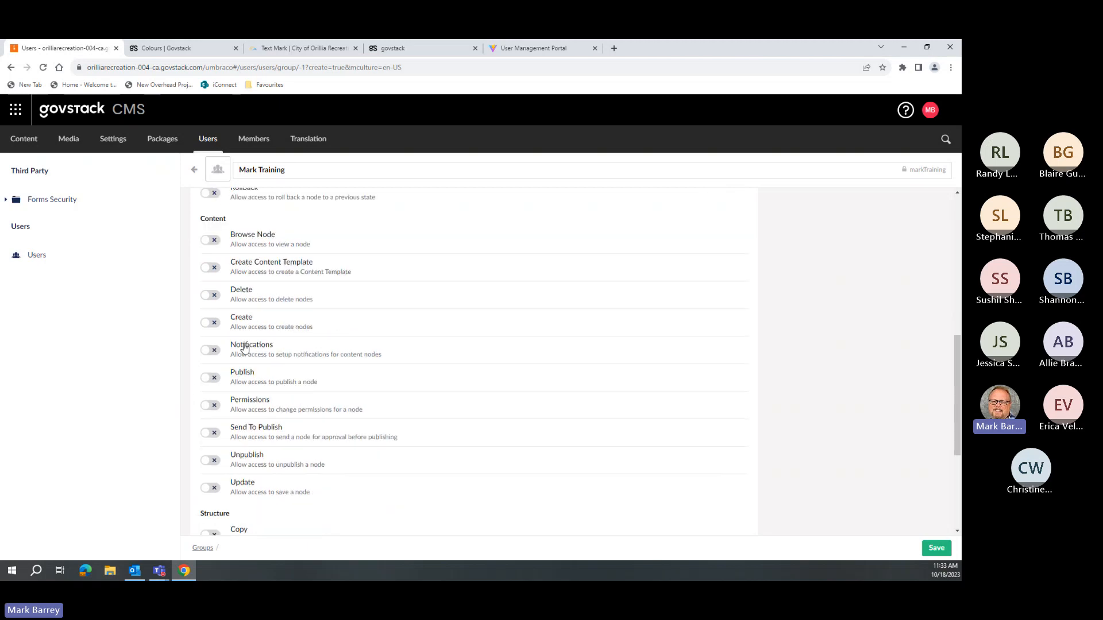
click(236, 247)
click(219, 296)
click(218, 324)
Enable the Notifications, Send To Publish, Publish, Unpublish and Update content permissions for the group.
scroll(238, 324, down, 1)
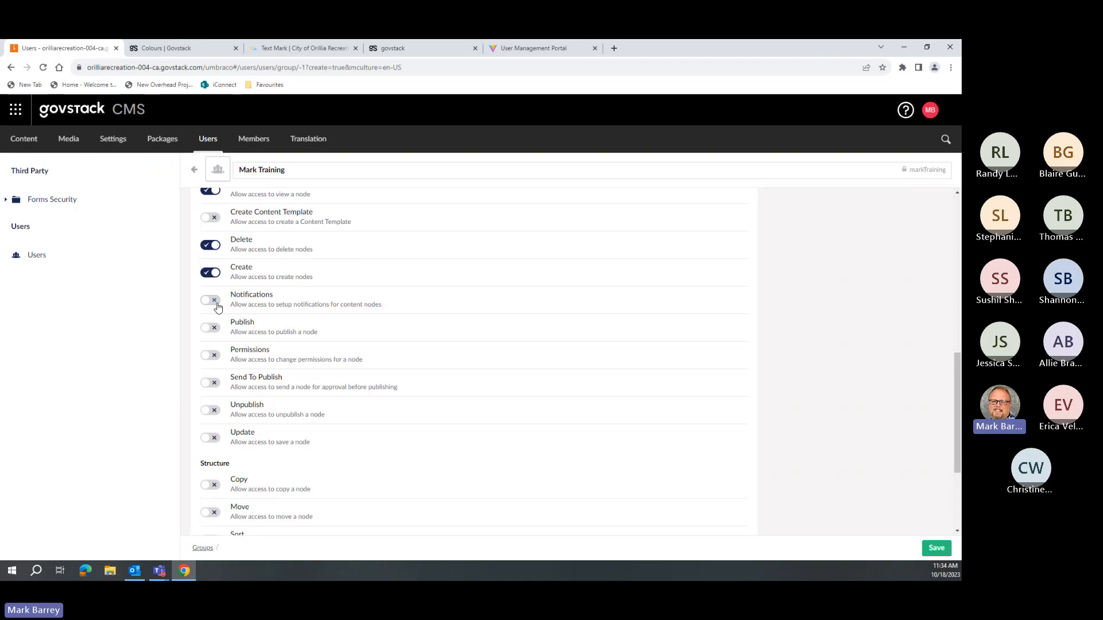
click(216, 305)
click(216, 386)
click(212, 329)
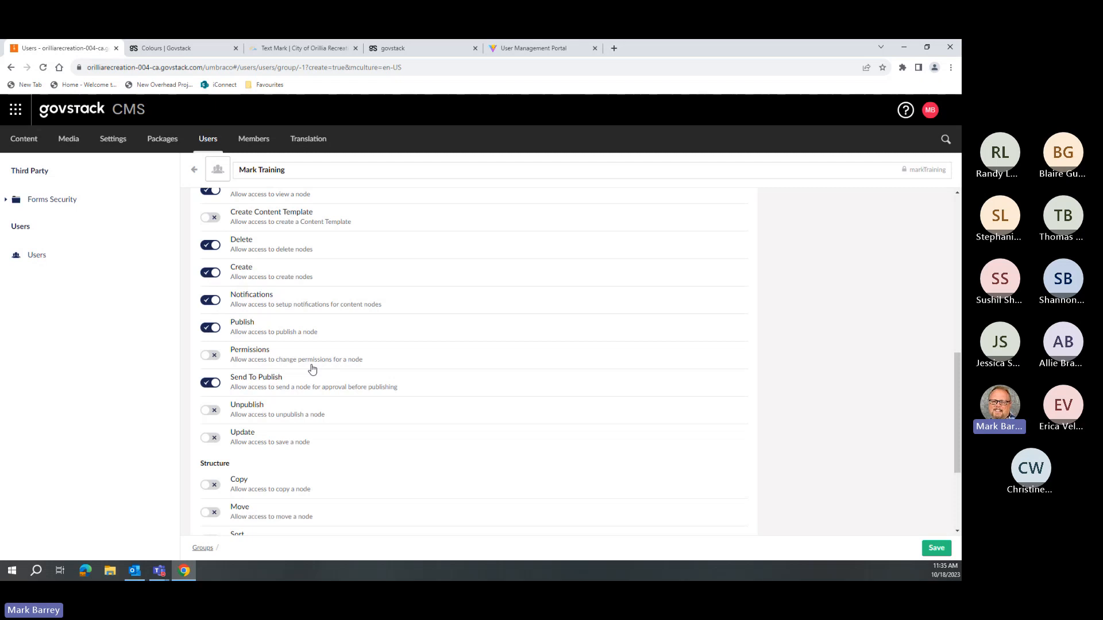
scroll(217, 359, down, 2)
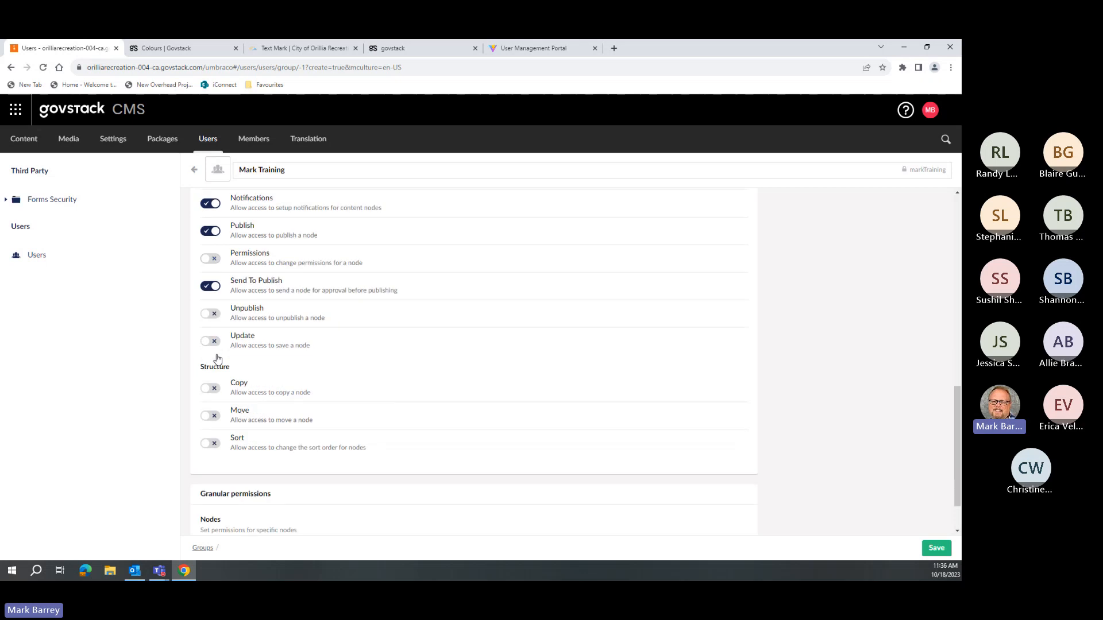
click(219, 314)
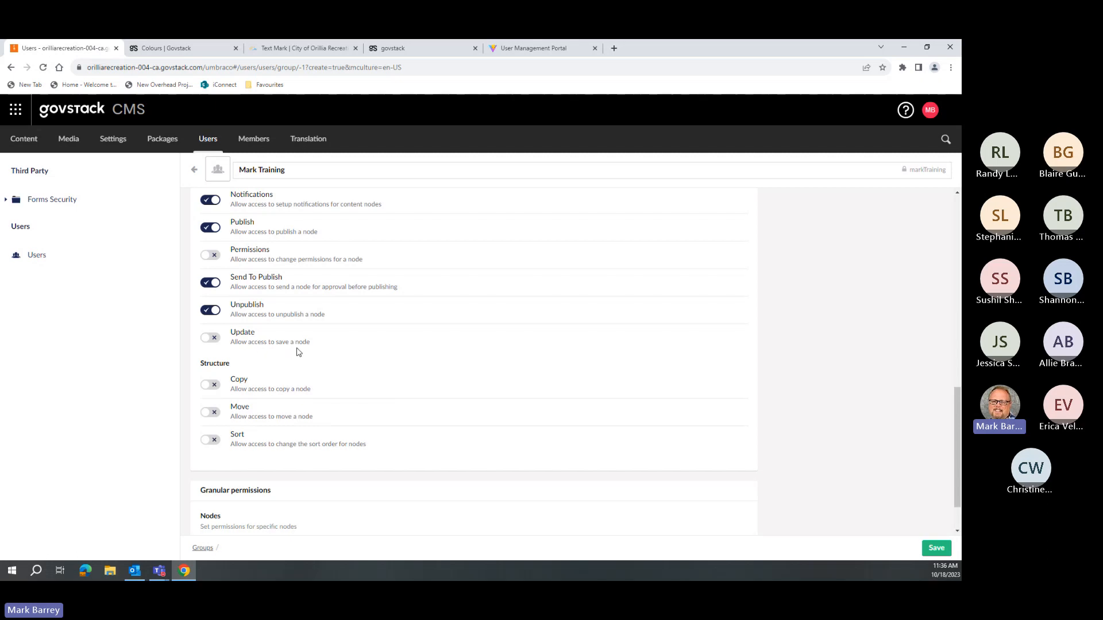
click(215, 341)
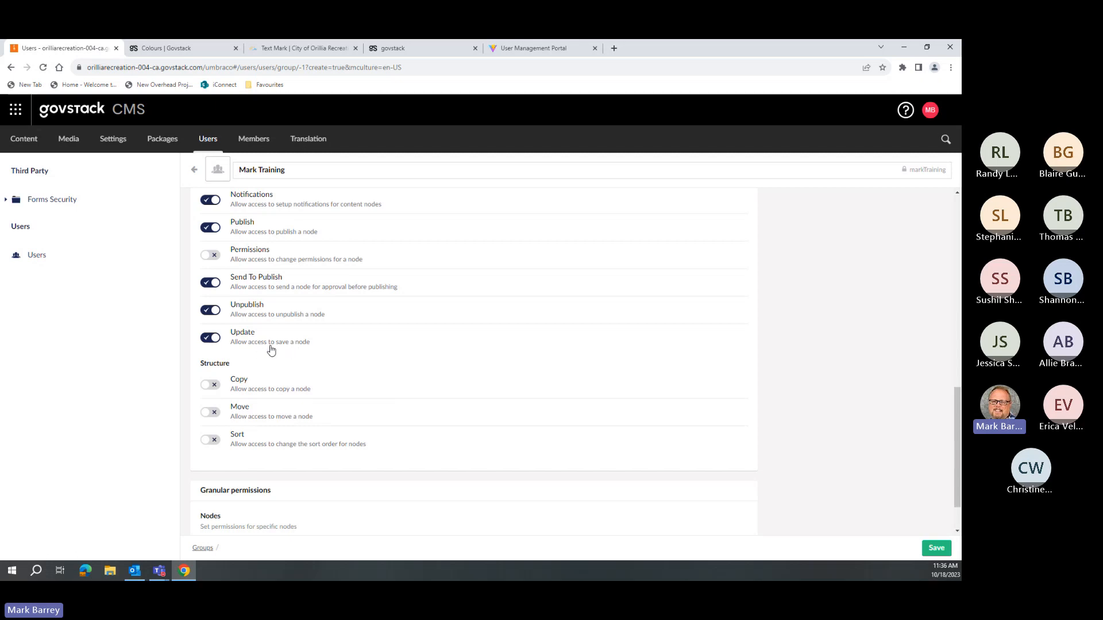
Enable the Sort and Copy structure permissions for the group.
scroll(271, 351, up, 3)
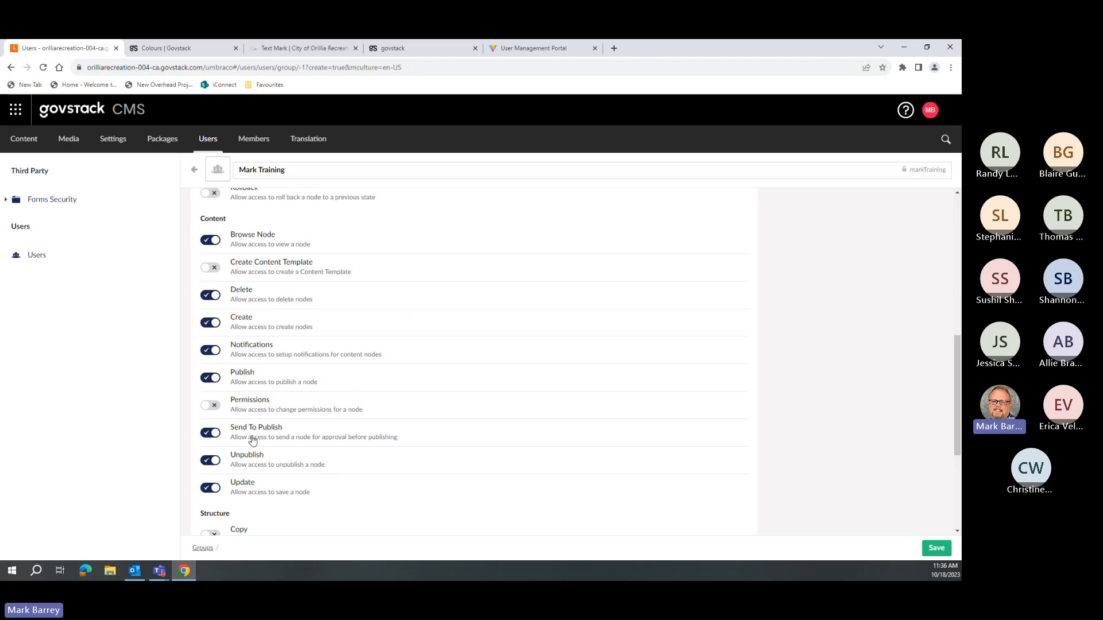
scroll(262, 466, down, 2)
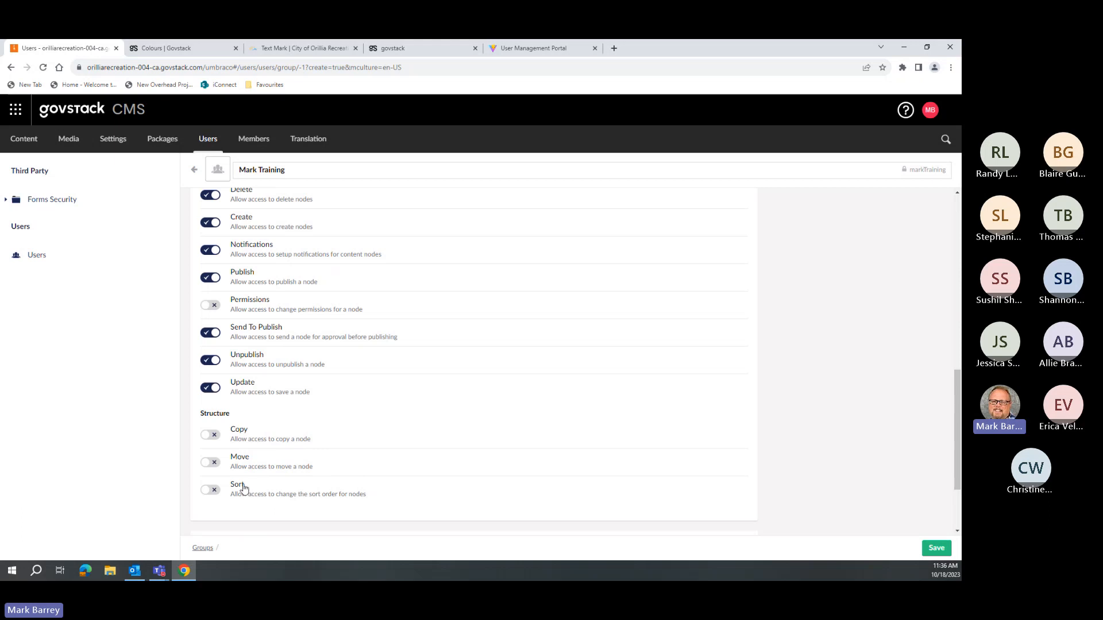
click(216, 491)
click(217, 438)
Review the group's default administration, content and structure permissions.
scroll(328, 466, up, 3)
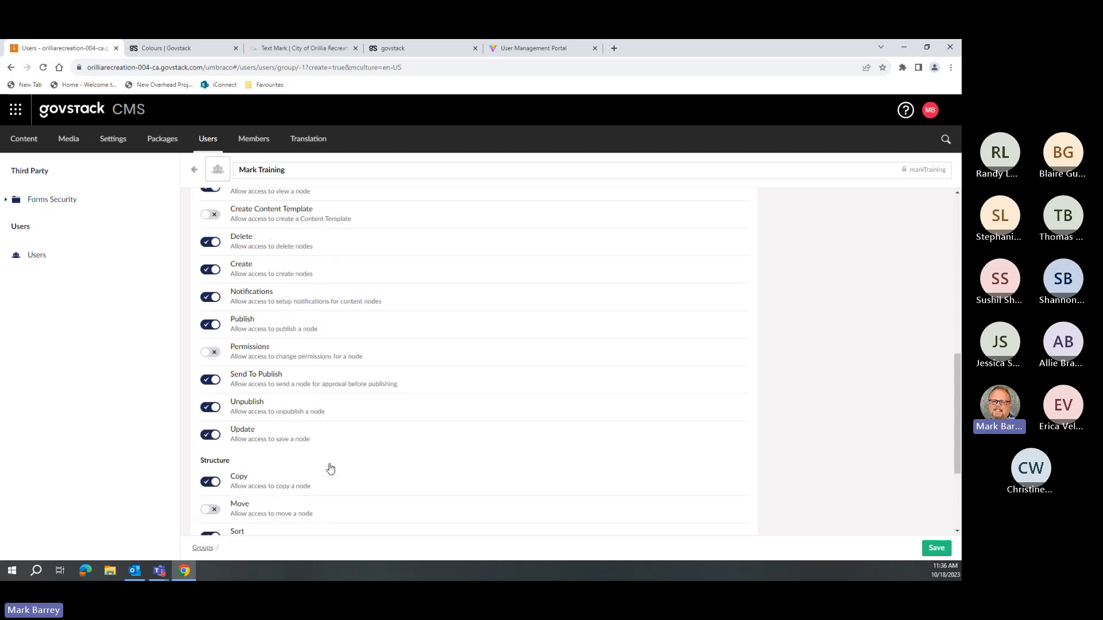
scroll(331, 469, up, 2)
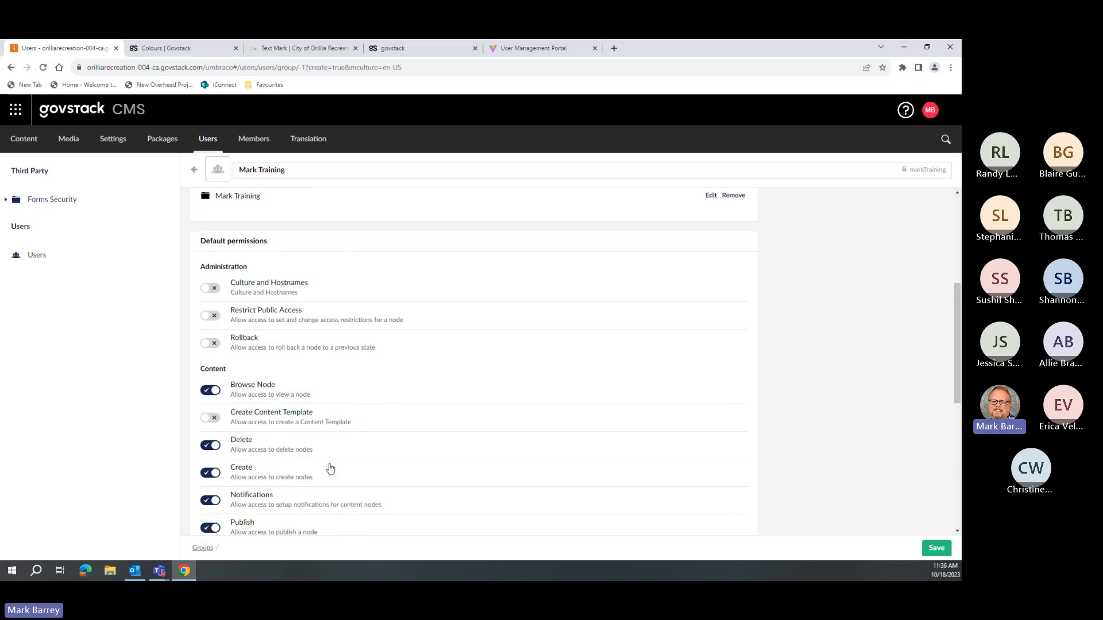
scroll(406, 473, down, 5)
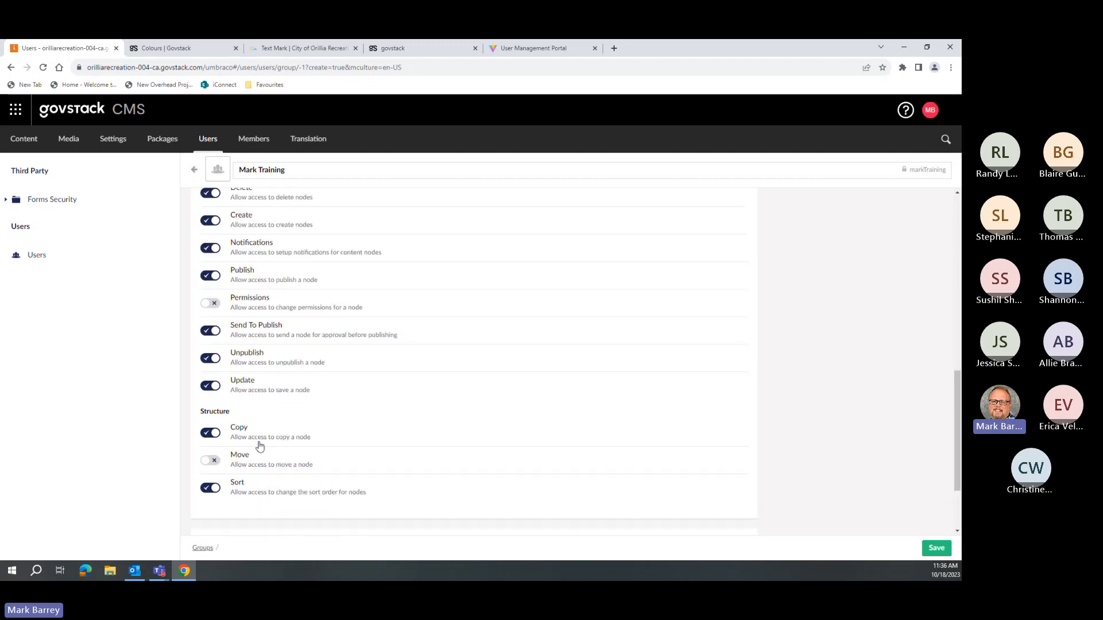
scroll(259, 446, down, 2)
scroll(260, 443, up, 3)
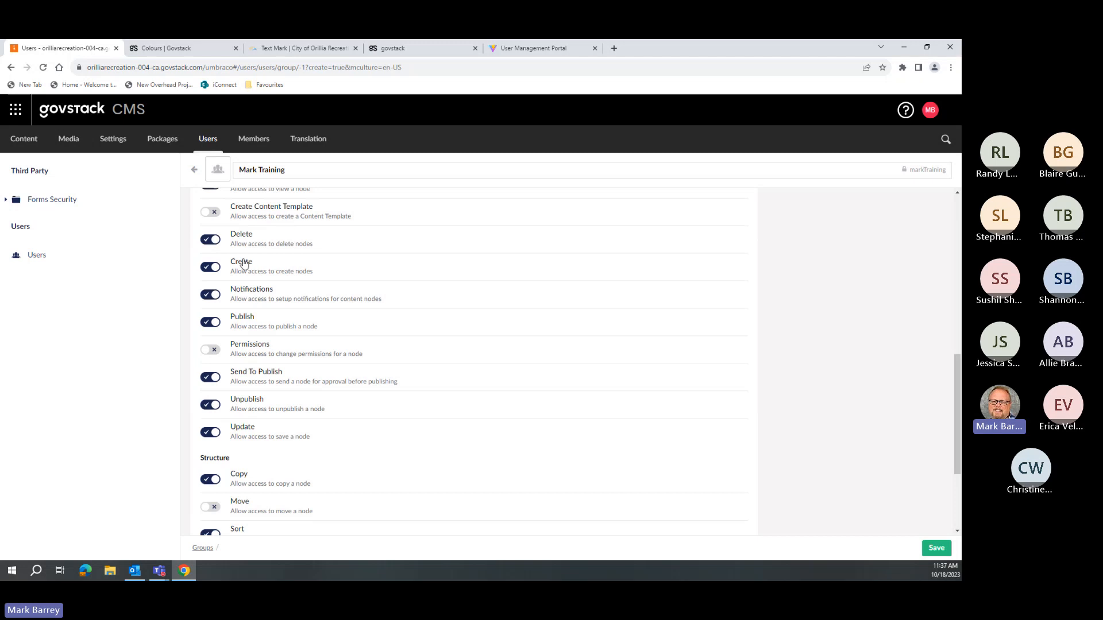
scroll(295, 295, up, 5)
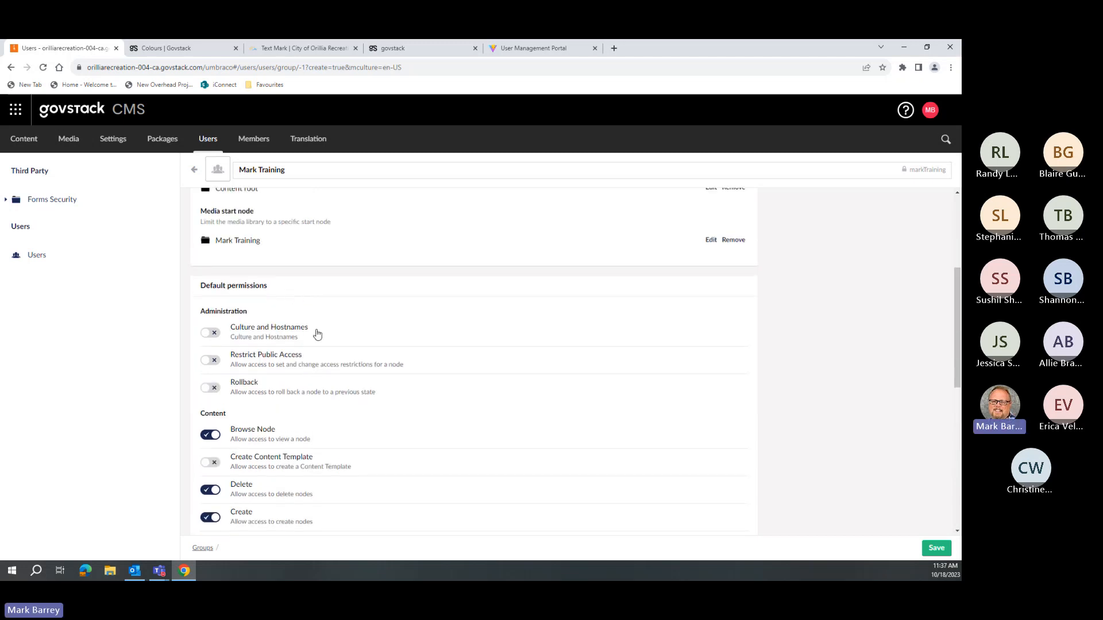
Add the ESolutions Support account and two staff members as users of the group.
scroll(368, 428, up, 4)
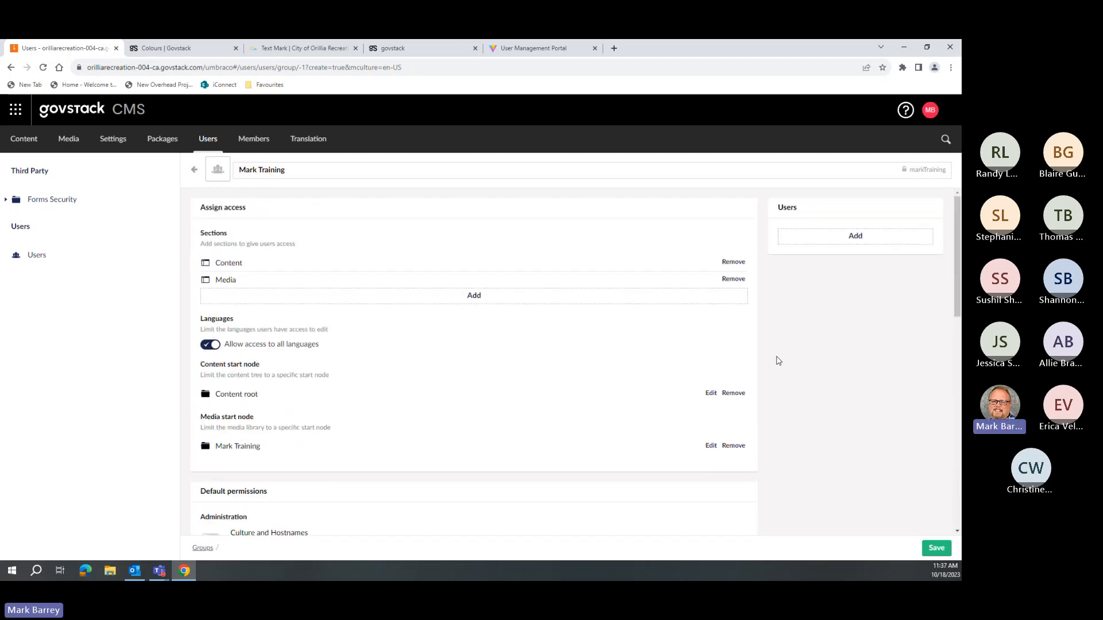
click(832, 240)
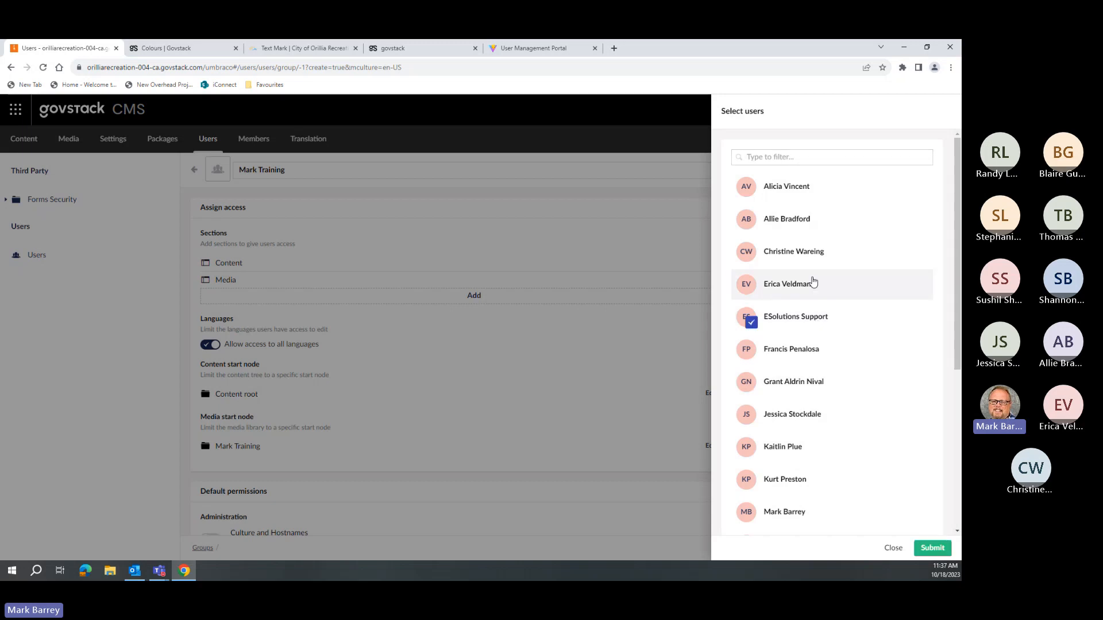
click(798, 251)
click(800, 414)
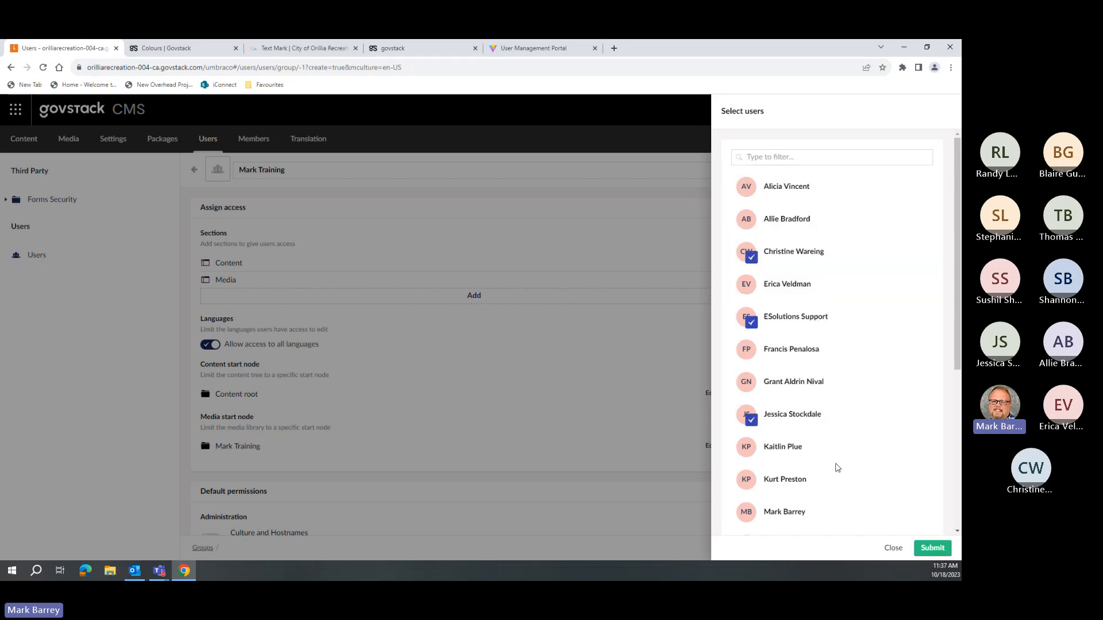
click(932, 549)
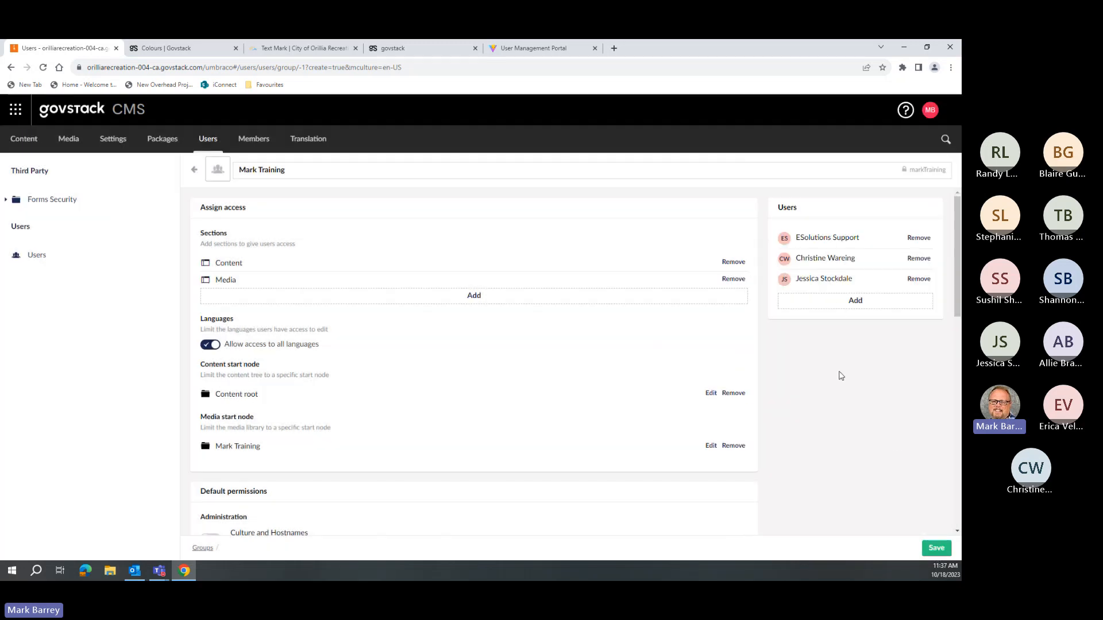
Start a granular permissions entry for the Orillia Youth Centre page under Recreation.
scroll(464, 390, down, 5)
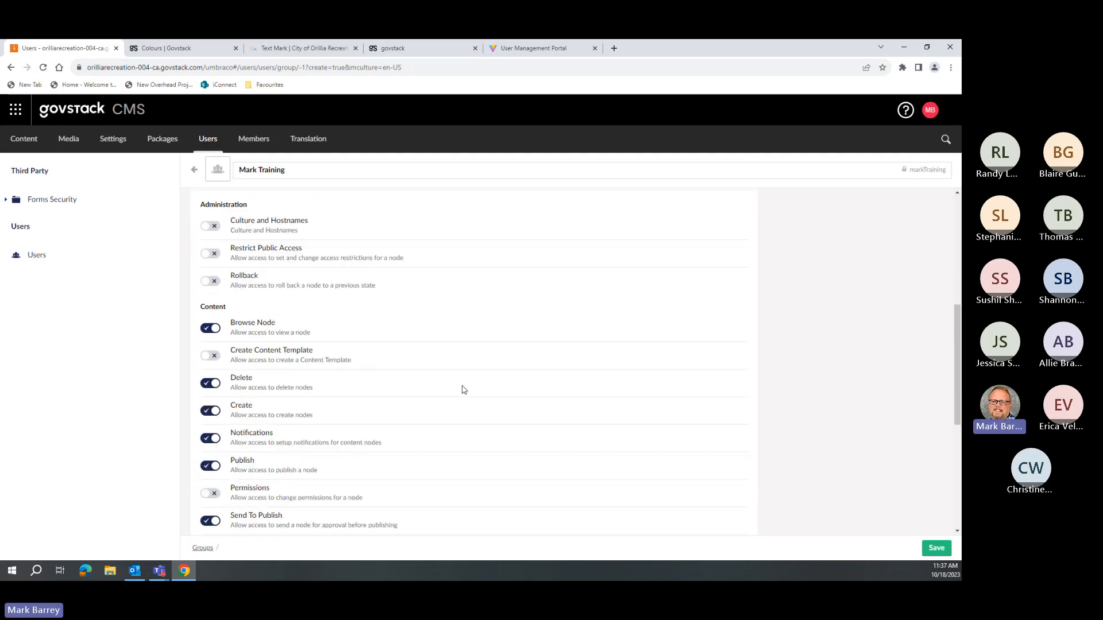
scroll(464, 390, down, 5)
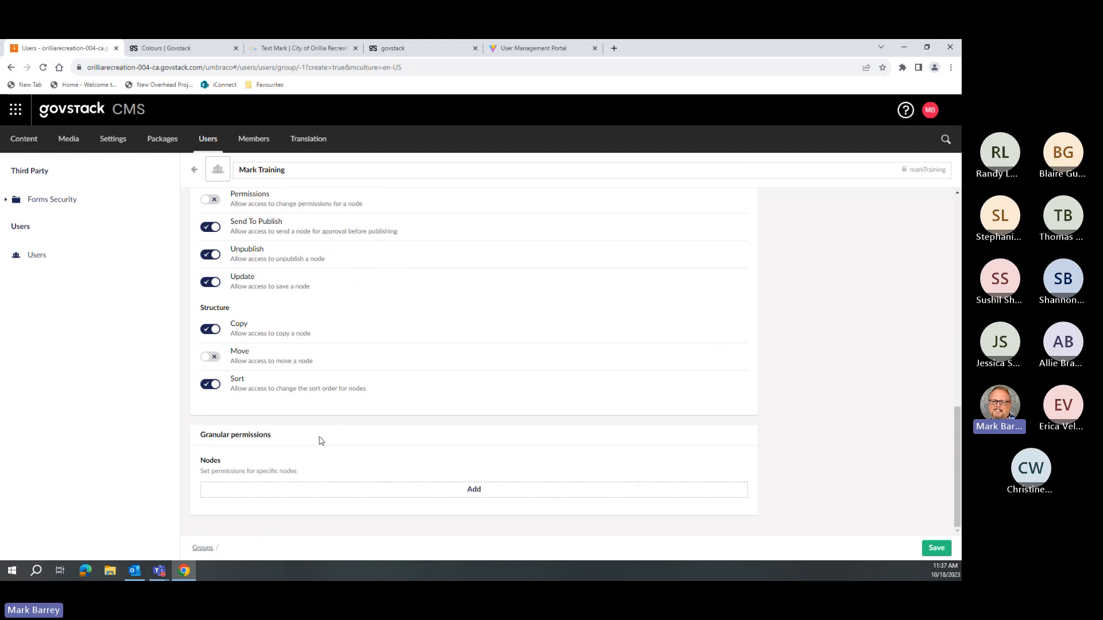
scroll(321, 440, up, 10)
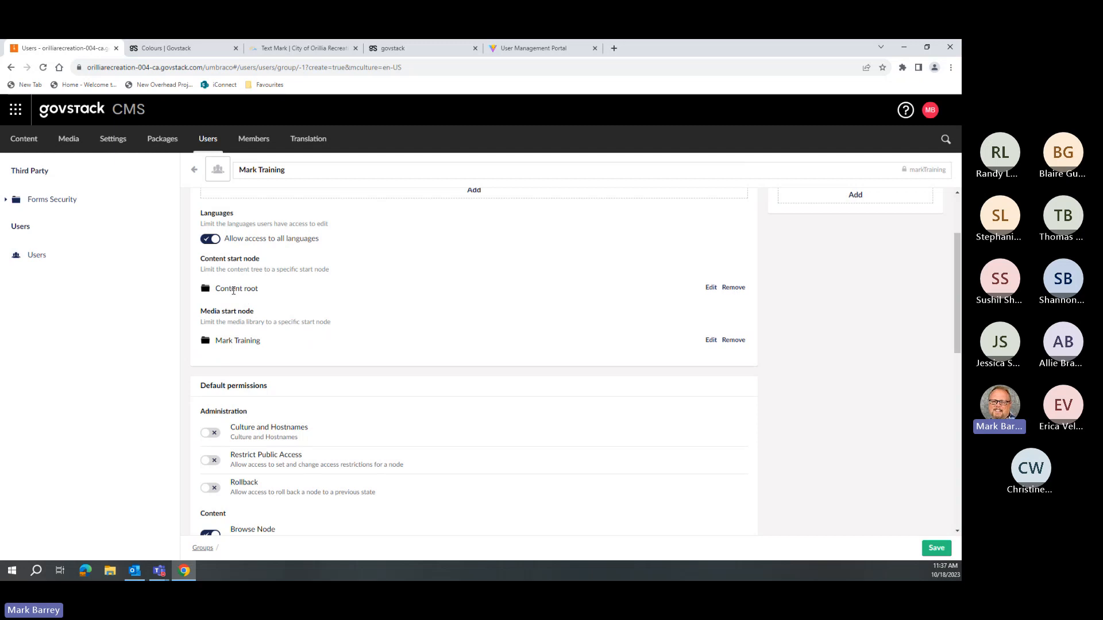
scroll(233, 290, down, 9)
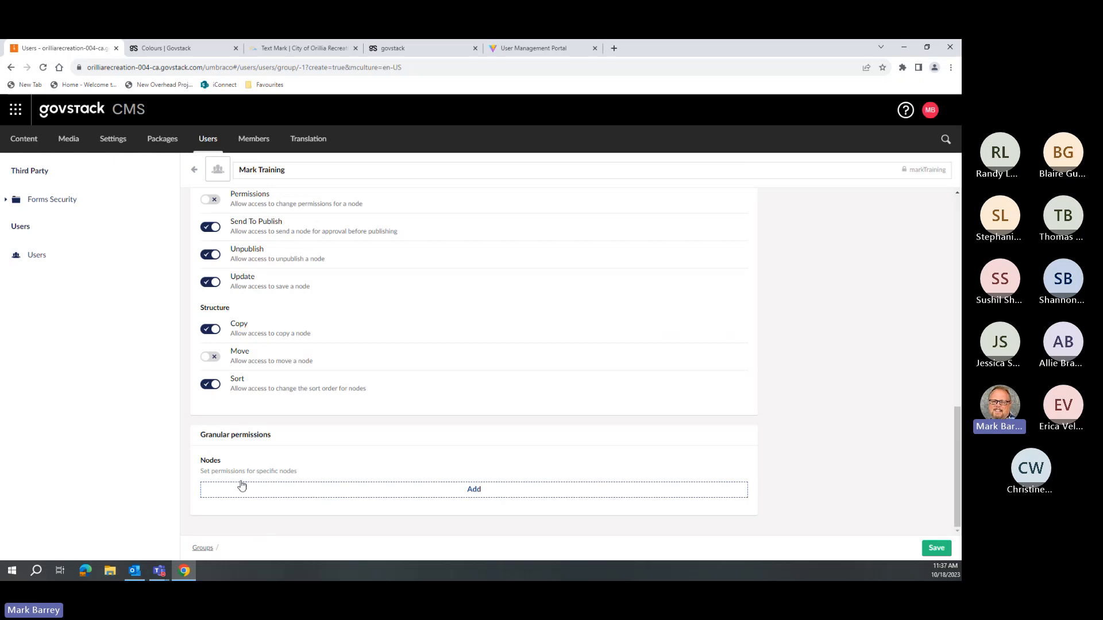
click(475, 490)
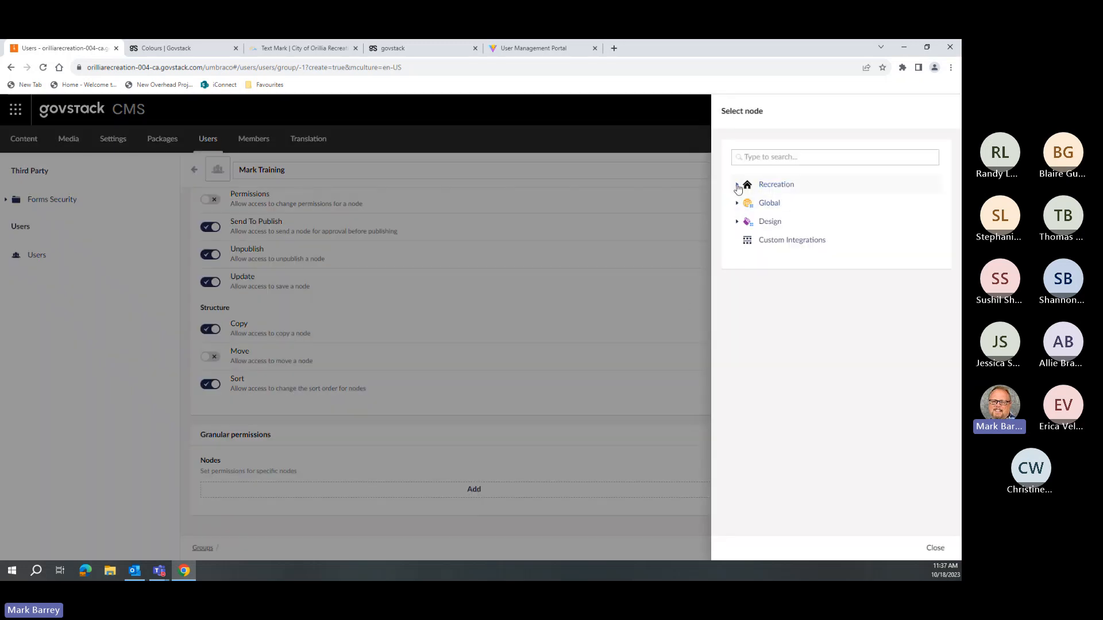
click(737, 185)
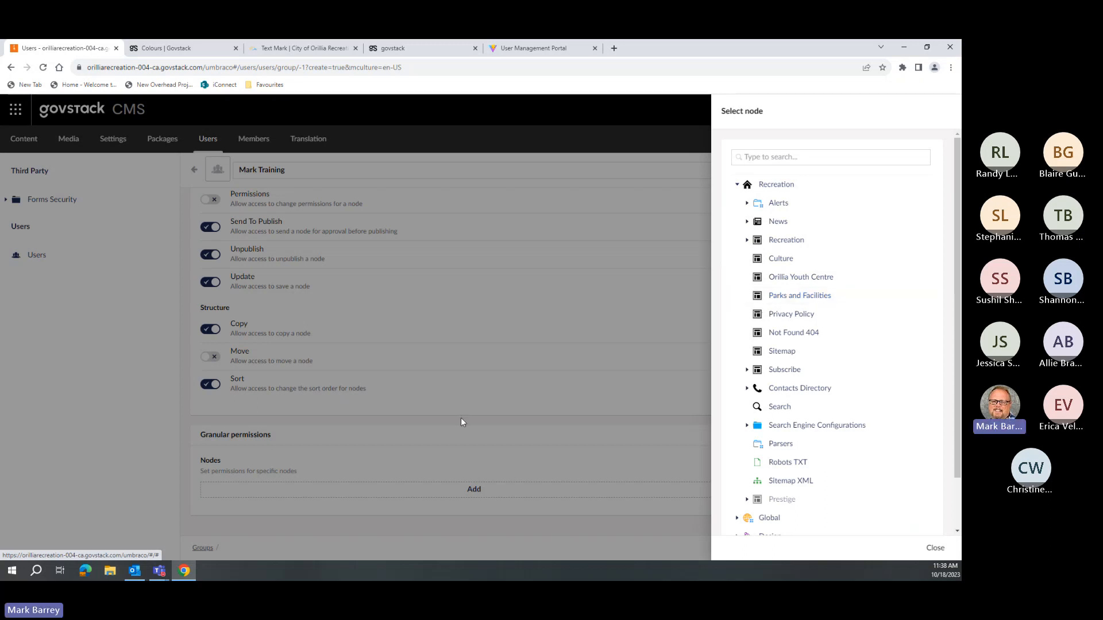
click(778, 278)
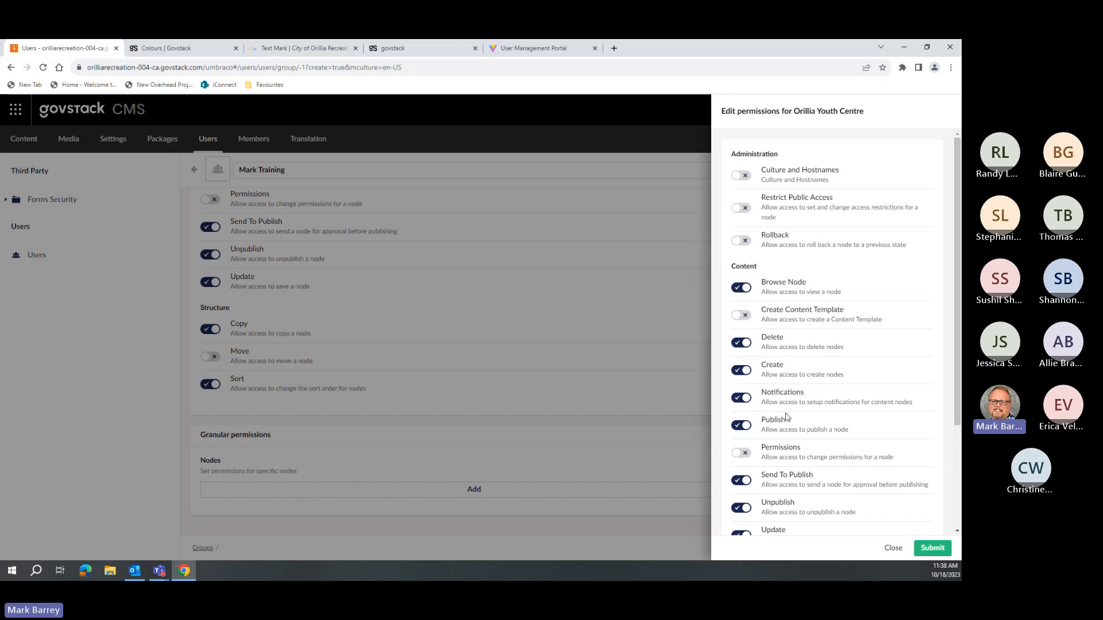
Turn off every enabled content and structure permission for Orillia Youth Centre and close its permission settings.
click(746, 290)
click(744, 343)
click(743, 370)
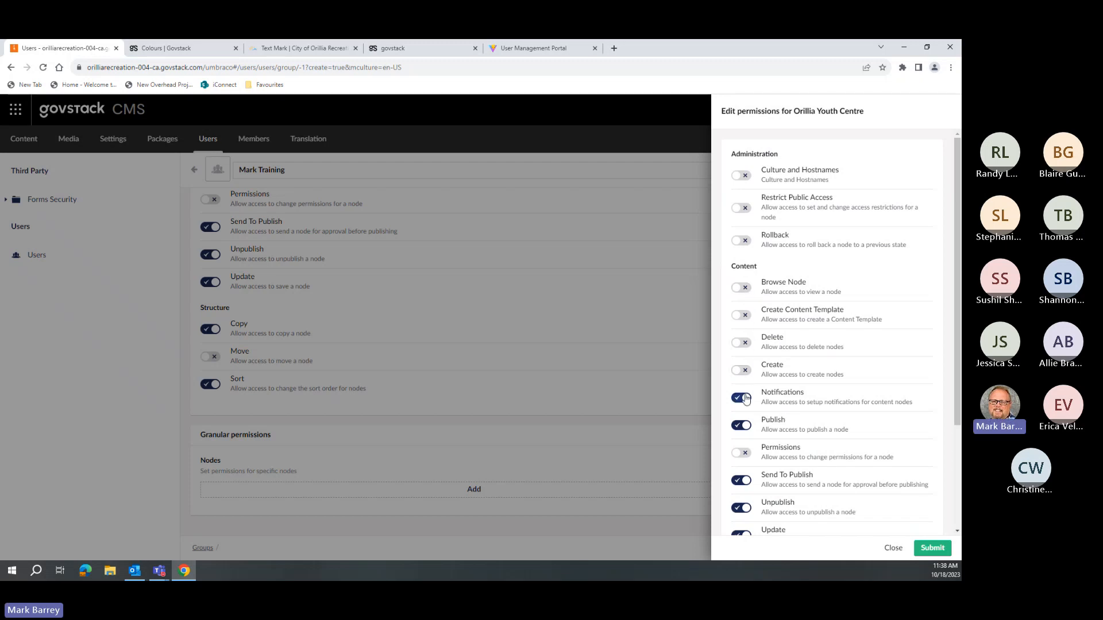
click(743, 398)
click(750, 426)
scroll(761, 438, down, 3)
click(742, 338)
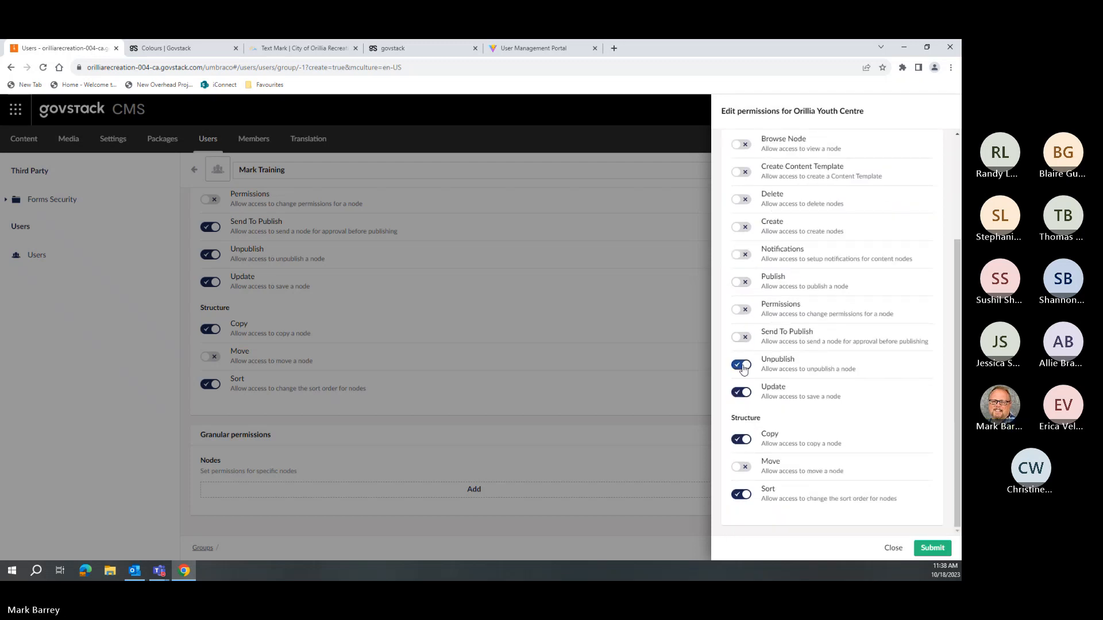
click(742, 365)
click(742, 393)
click(749, 440)
click(742, 495)
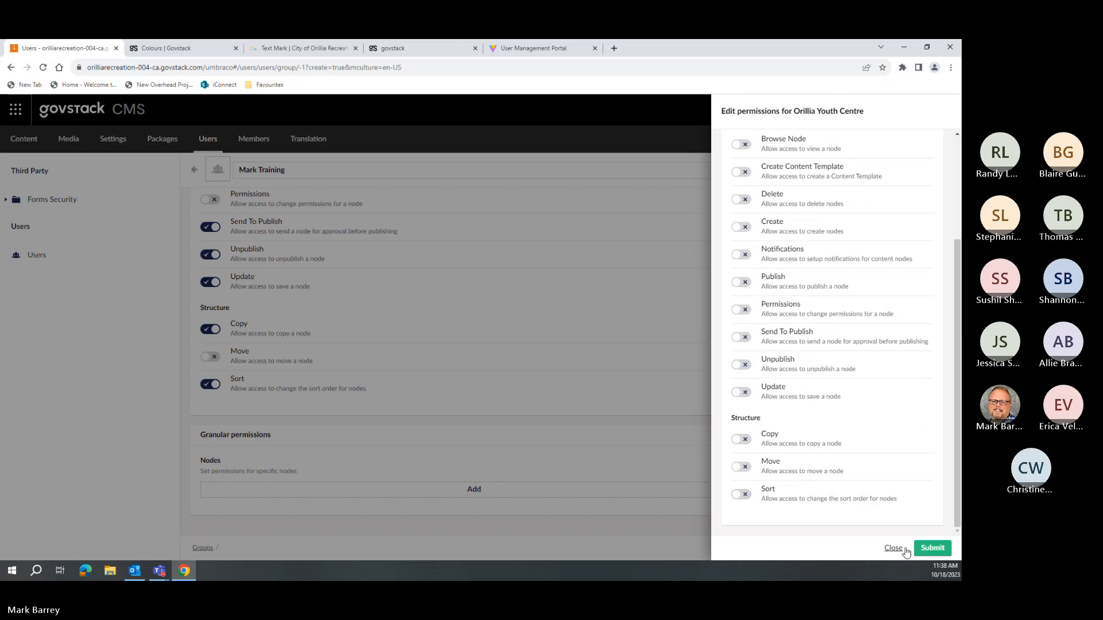
click(892, 549)
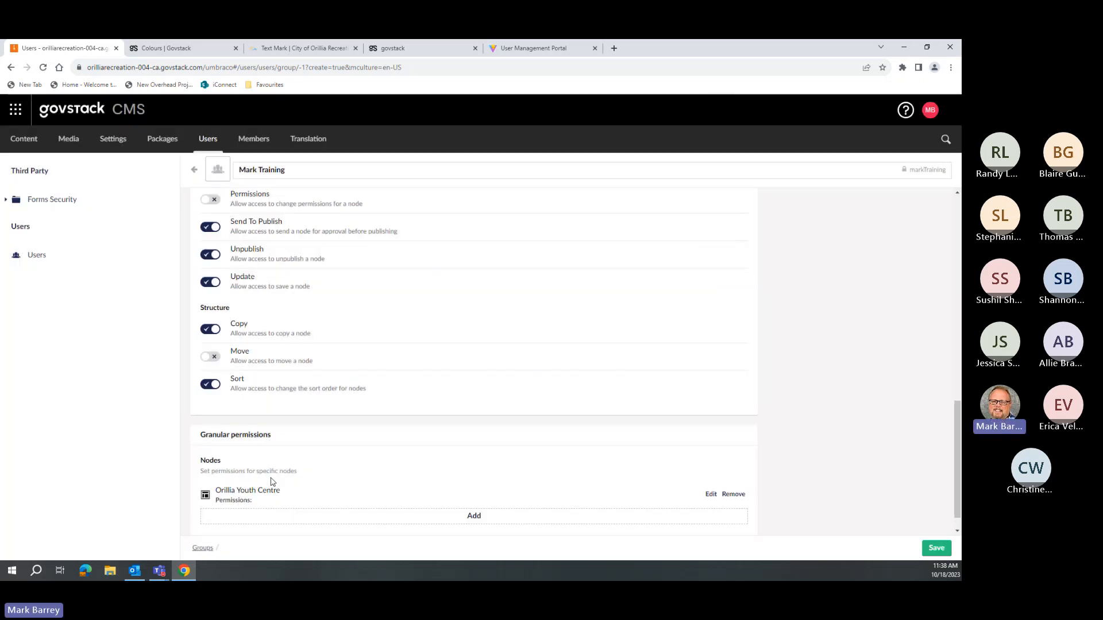
Start a granular permissions entry for the Parks and Facilities page under Recreation in the new group.
scroll(287, 420, up, 6)
scroll(289, 421, up, 3)
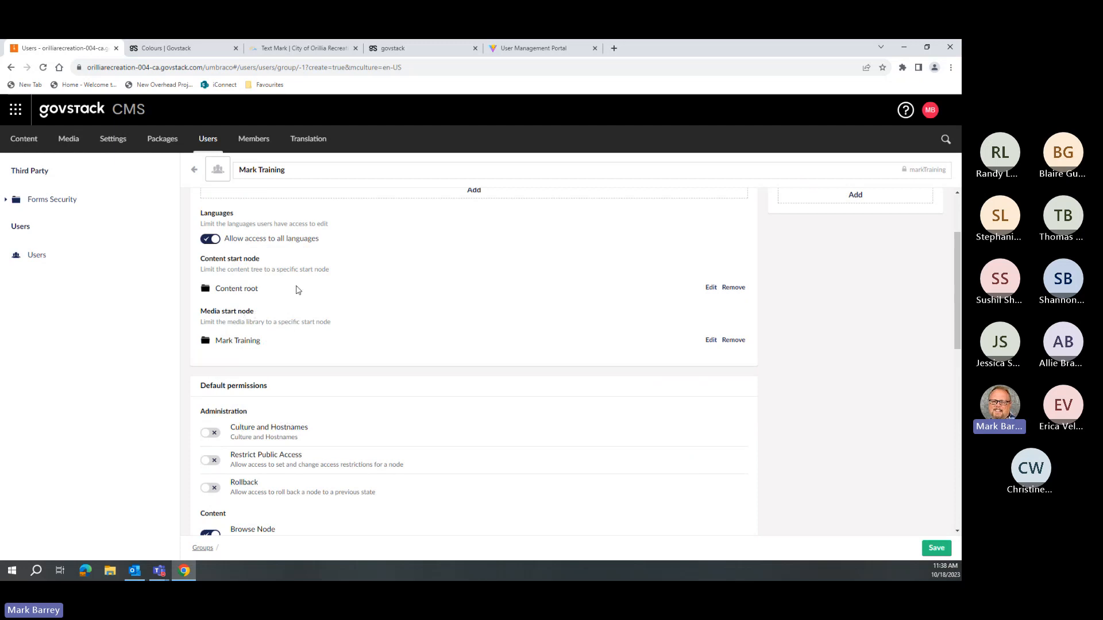
scroll(307, 390, down, 3)
scroll(288, 422, down, 5)
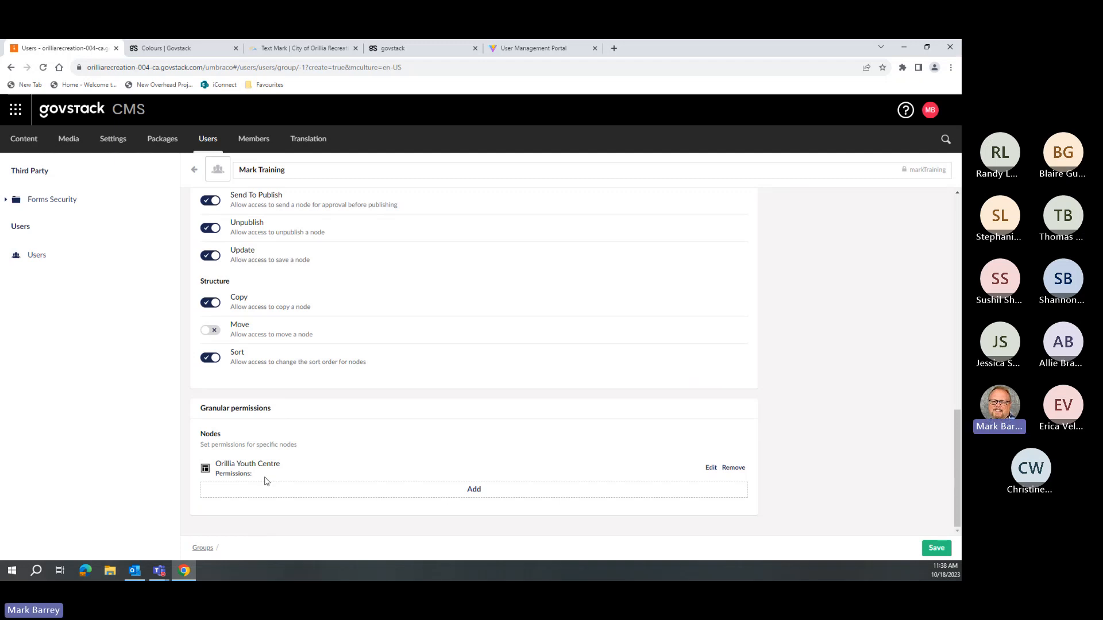
click(333, 491)
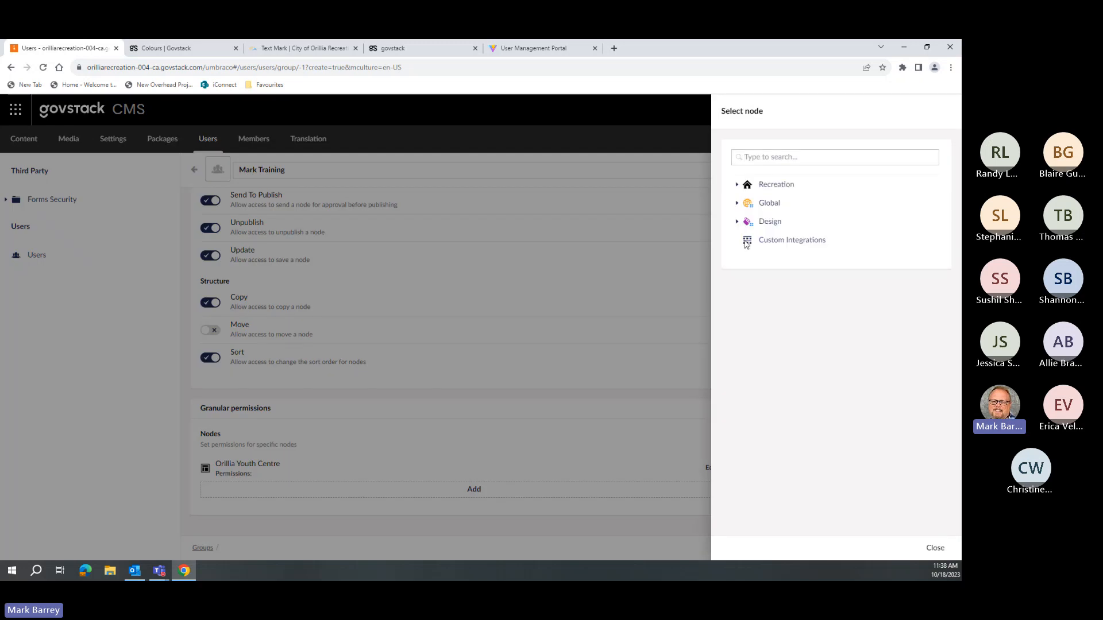
click(737, 184)
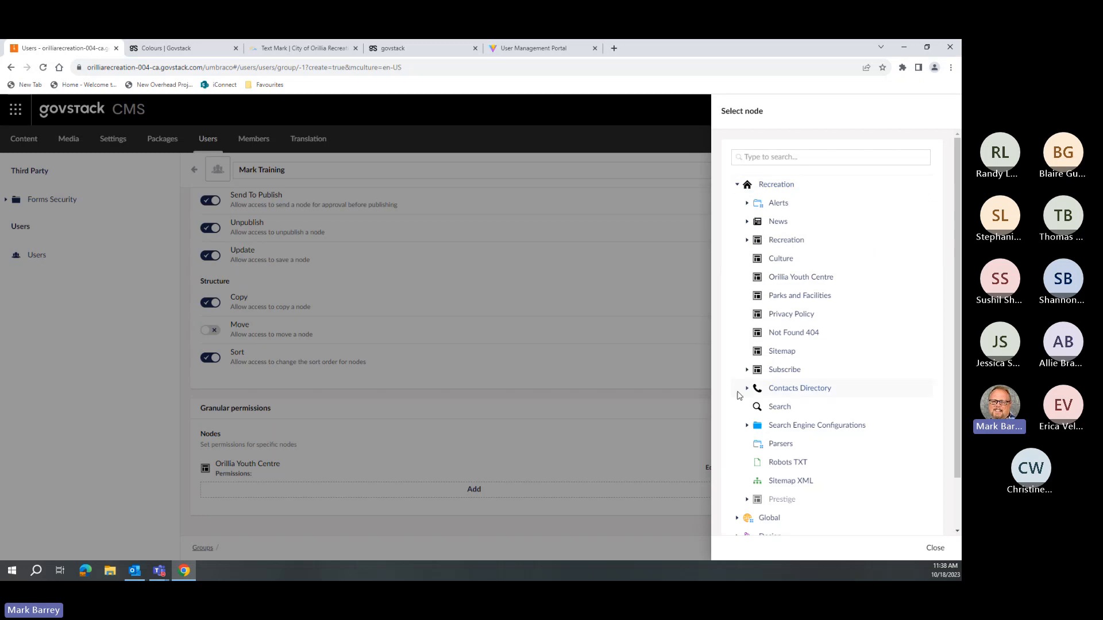
click(773, 296)
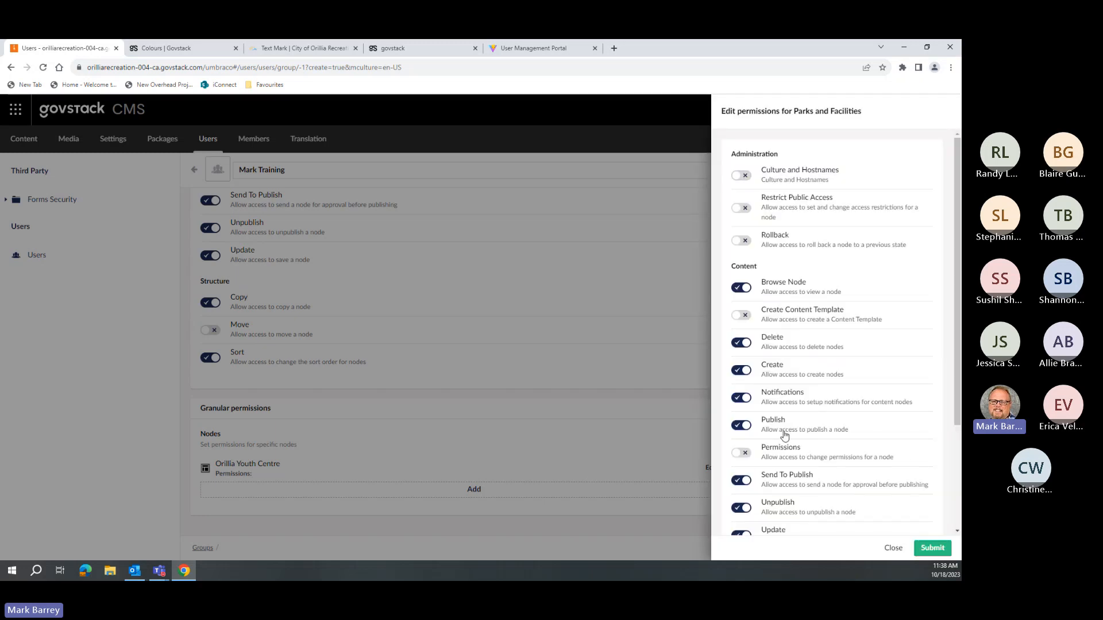
Turn off Delete, Create, Publish and Unpublish for Parks and Facilities and submit its granular permissions.
click(741, 343)
click(742, 370)
scroll(785, 397, down, 2)
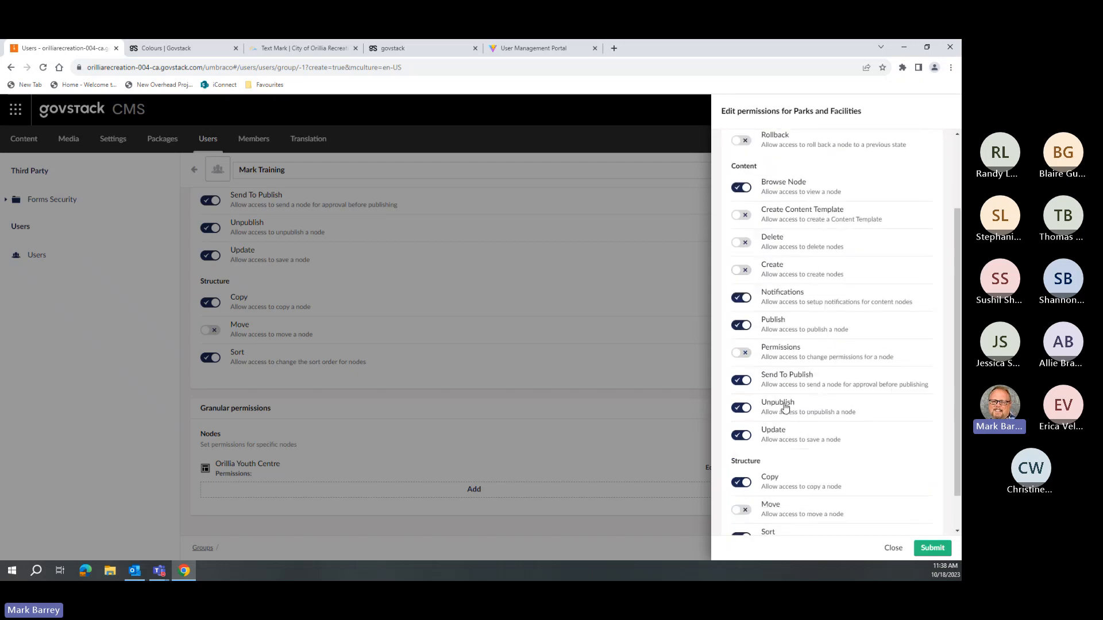
click(741, 325)
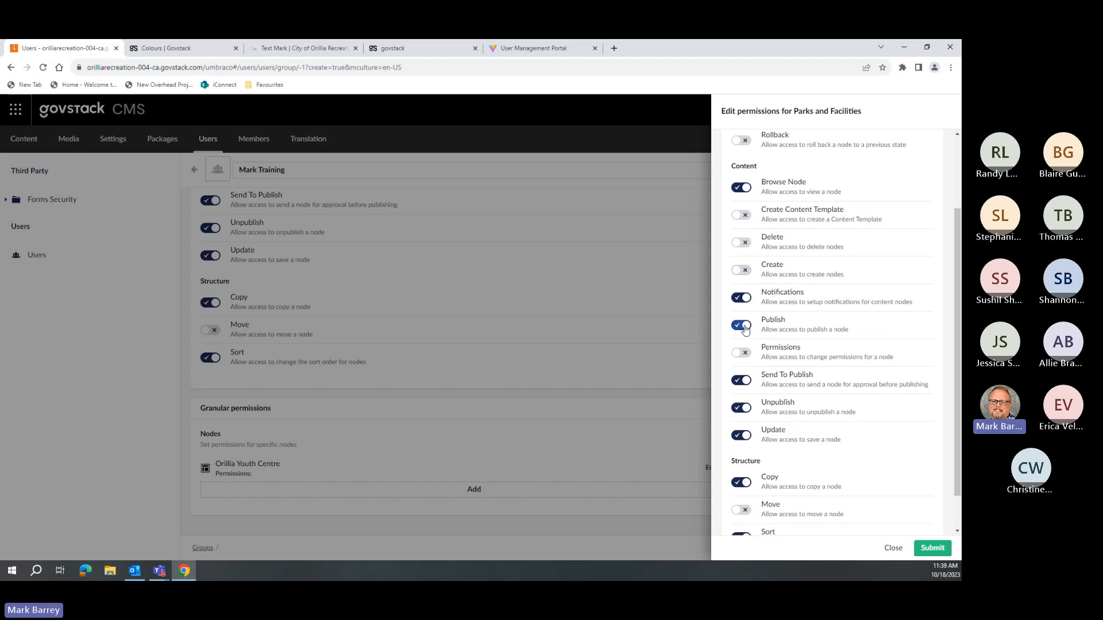
click(743, 404)
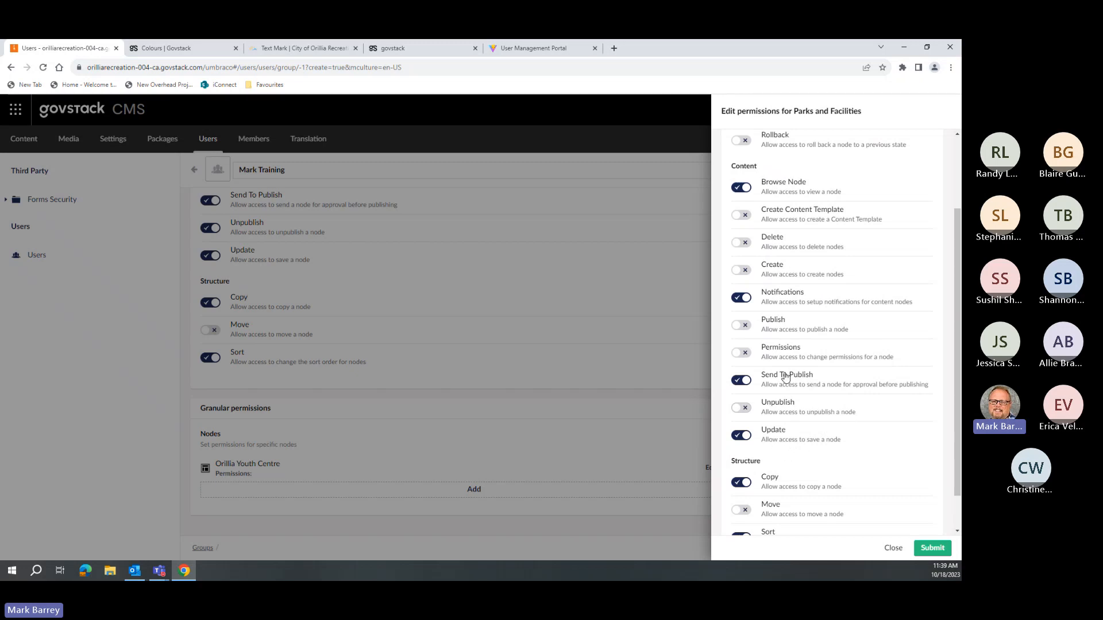
click(932, 548)
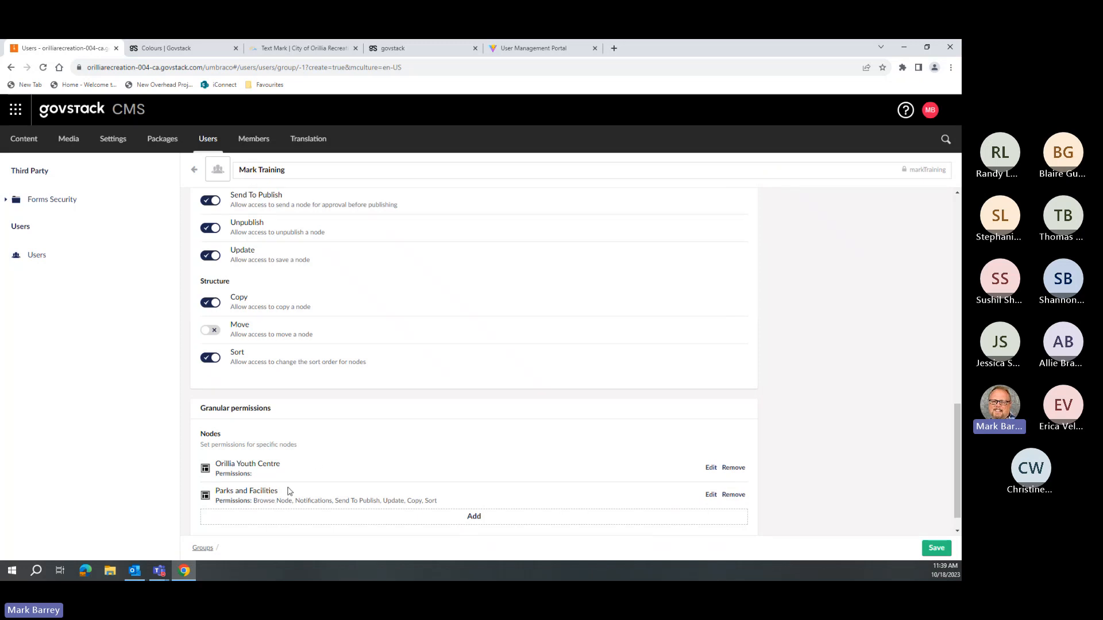
Review the new training group's settings, leave it for the user list and discard its unsaved changes.
scroll(286, 490, up, 5)
scroll(336, 422, down, 5)
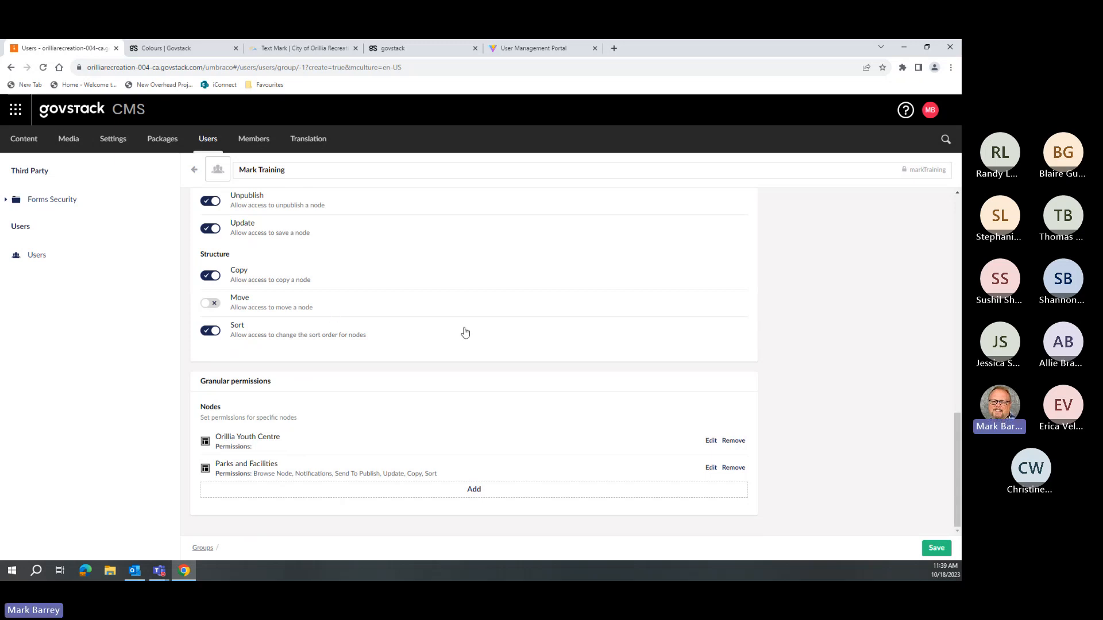
scroll(465, 342, up, 1)
scroll(460, 344, up, 15)
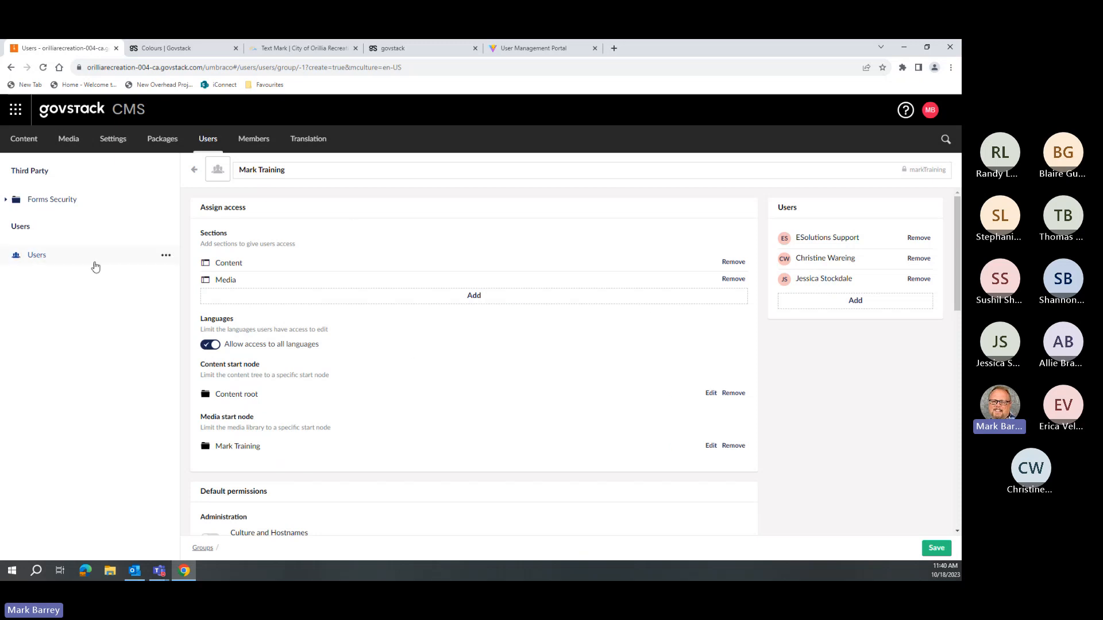
click(35, 255)
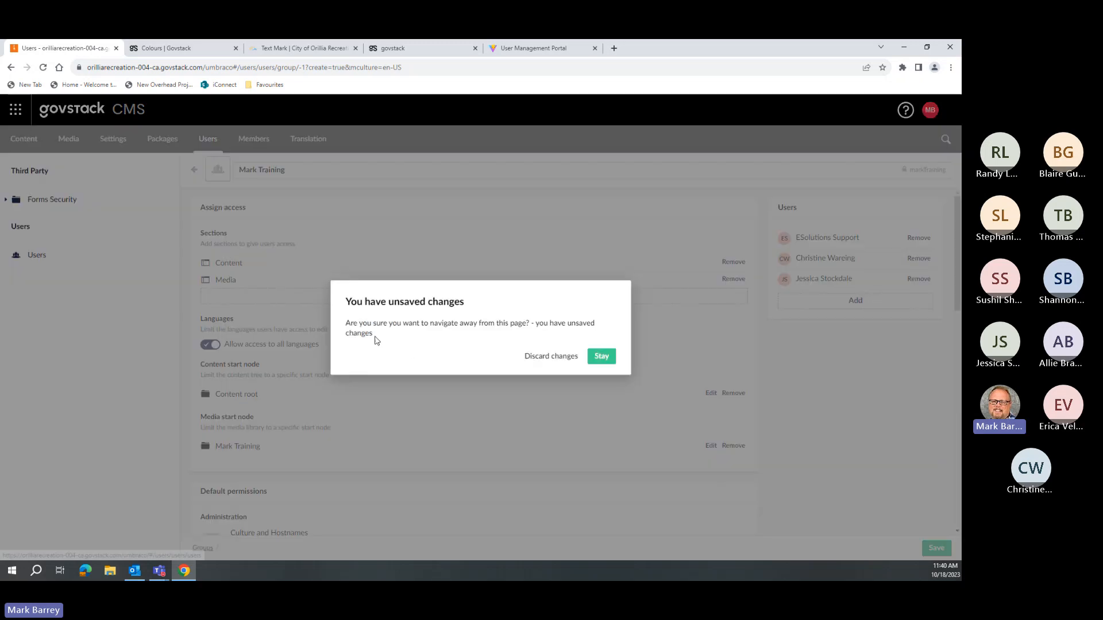
click(575, 357)
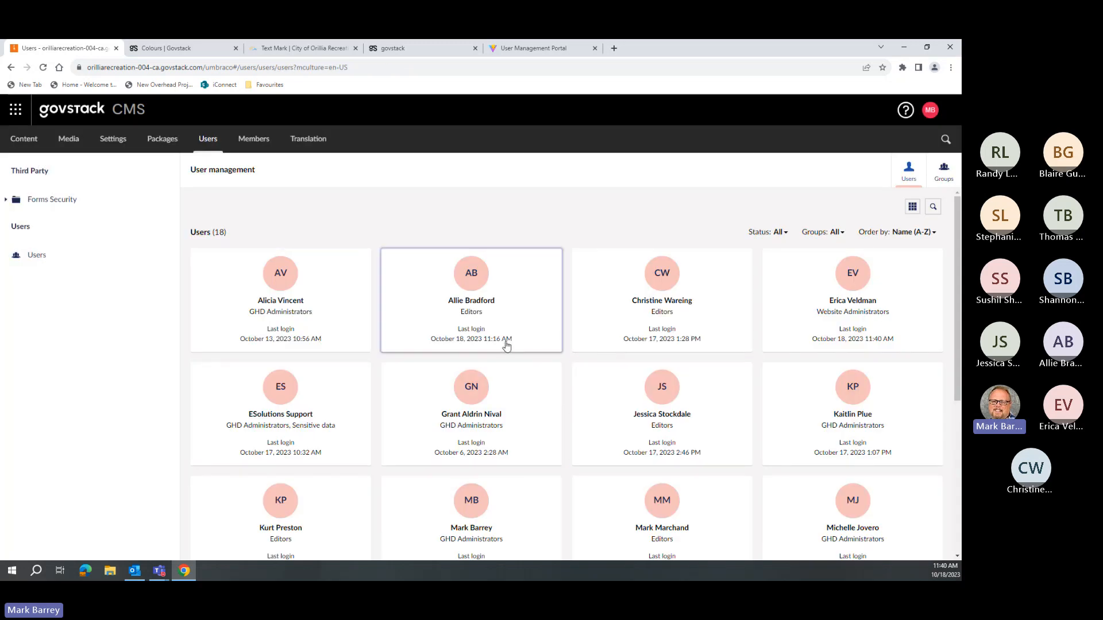
View an Editors user's profile and the Add New User form in the Govstack User Management portal.
click(472, 313)
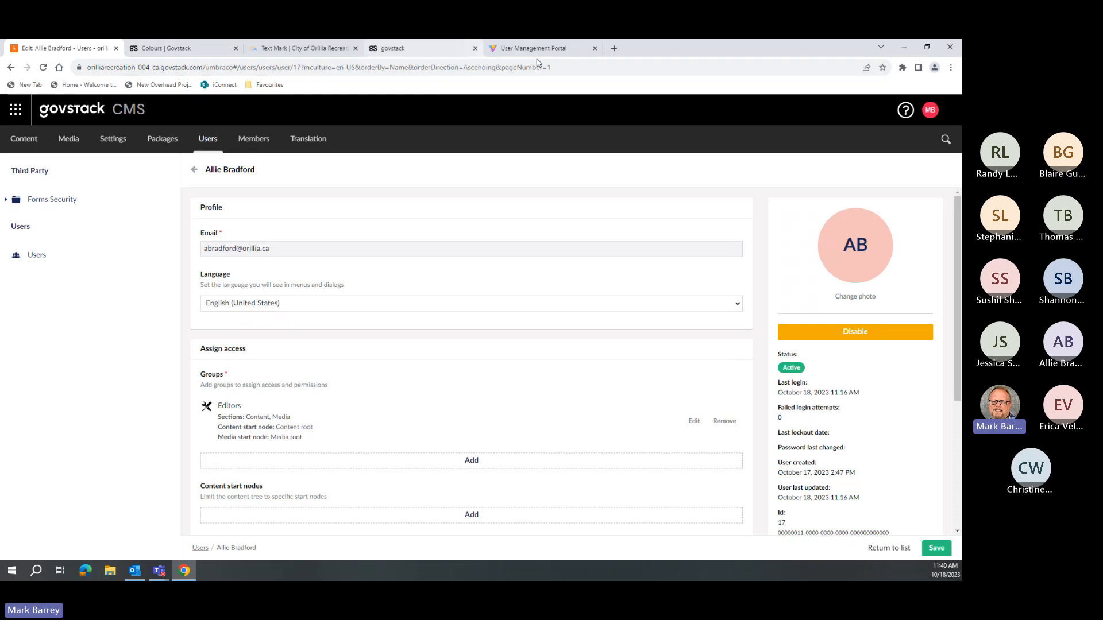
click(447, 55)
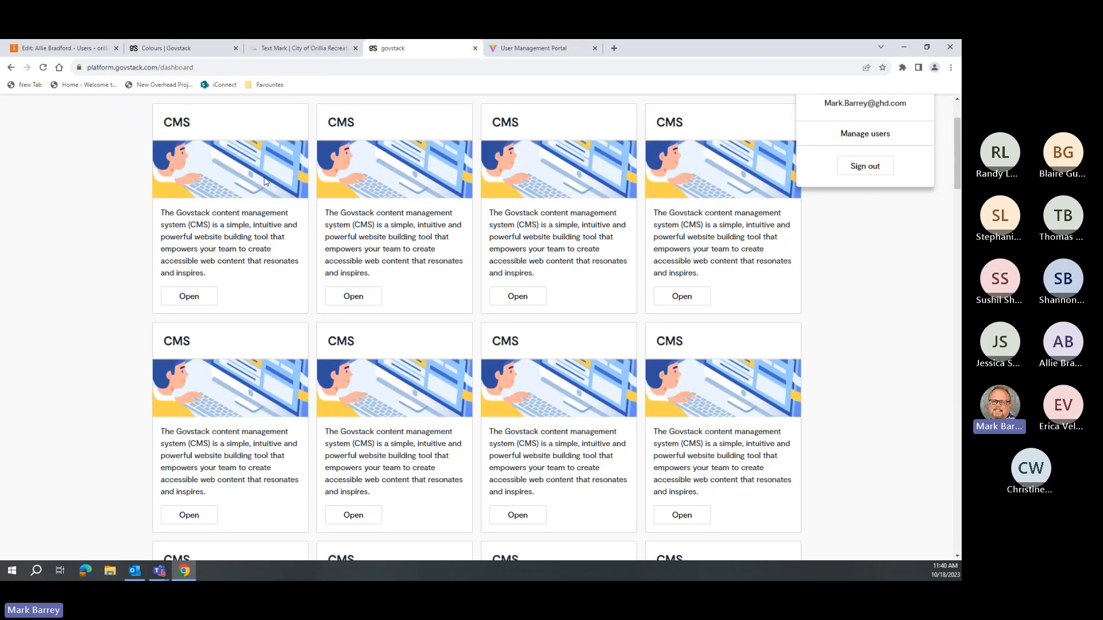
click(856, 141)
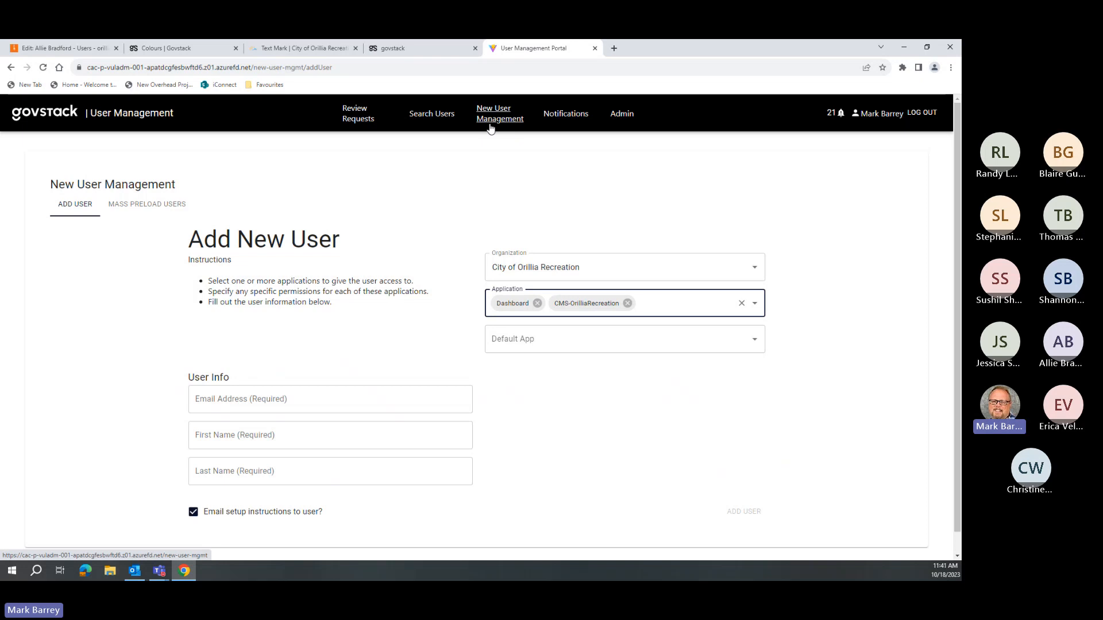
Switch back to Govstack CMS and review the same Editors user's assigned groups and content and media start nodes.
click(75, 46)
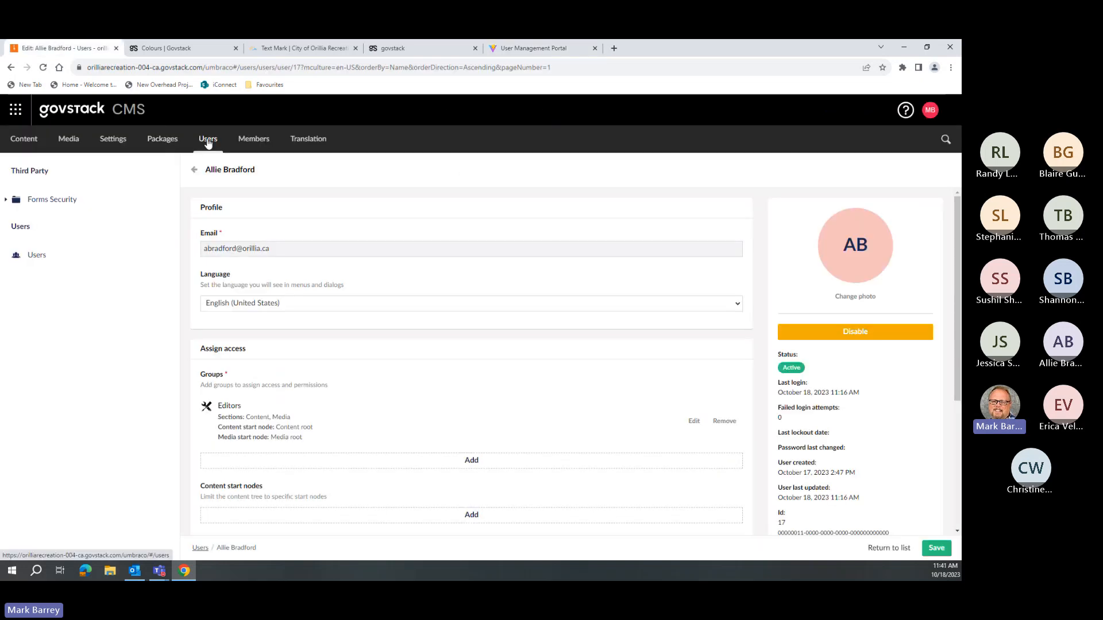
click(47, 262)
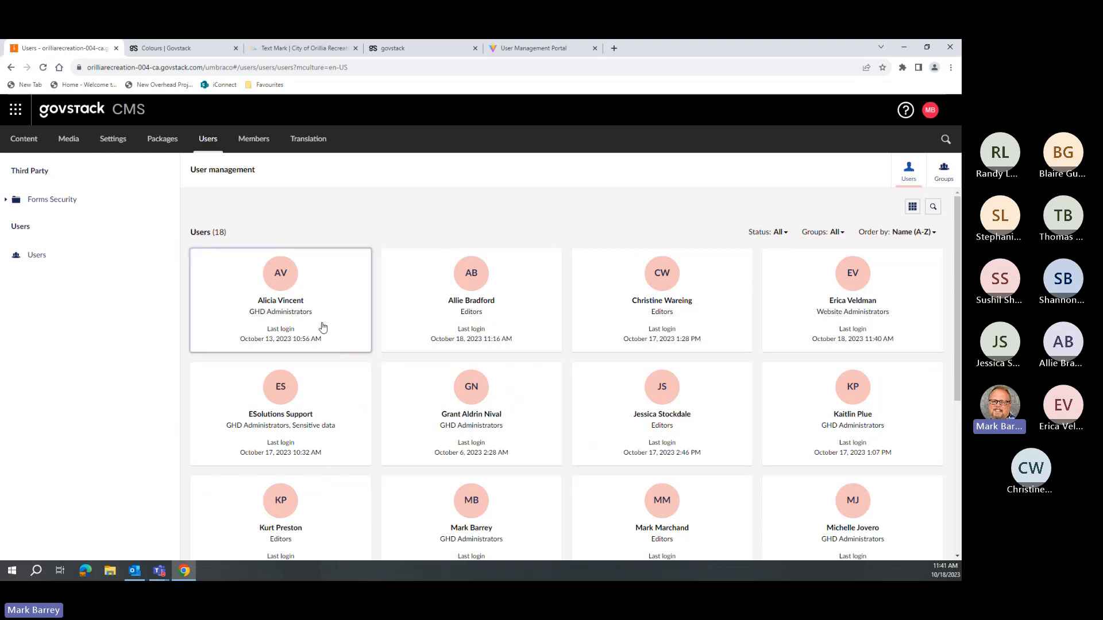
click(469, 304)
scroll(468, 305, down, 5)
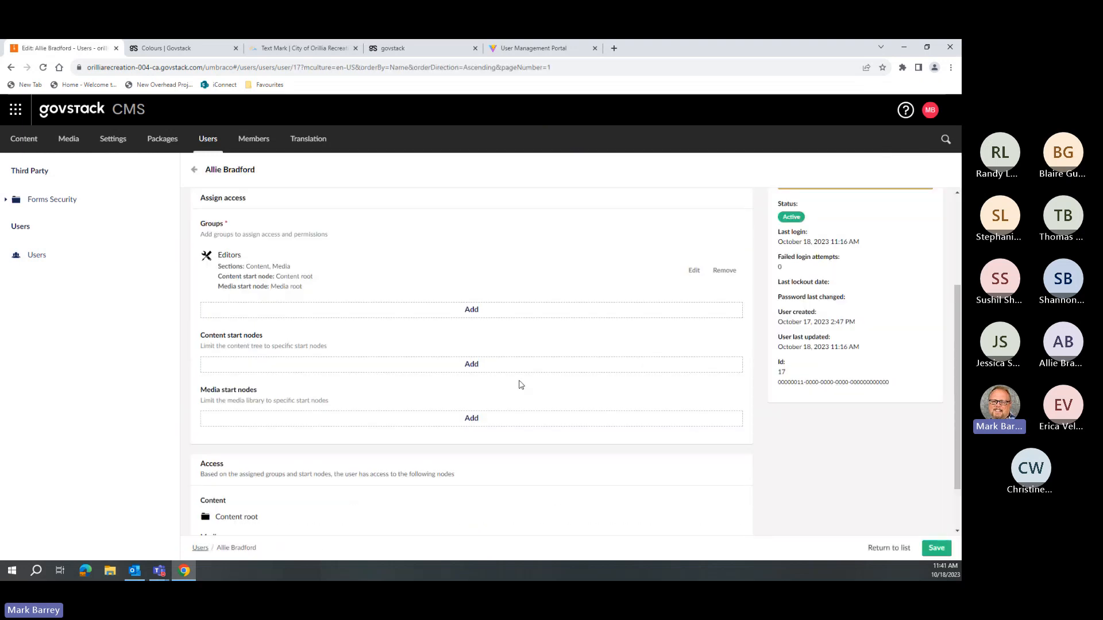
scroll(312, 373, up, 5)
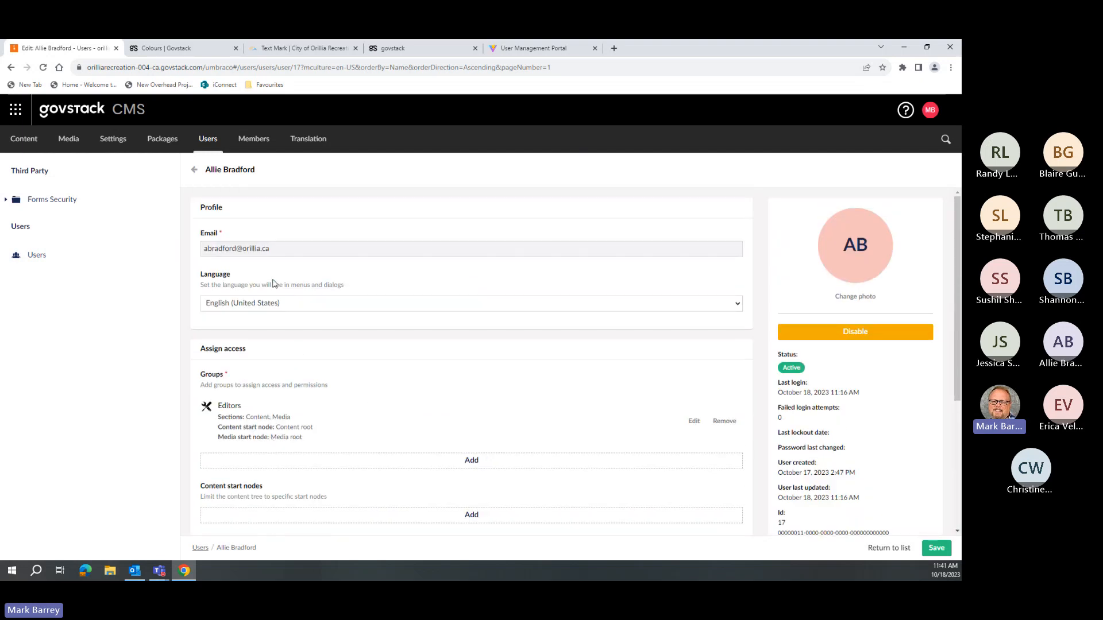
click(195, 172)
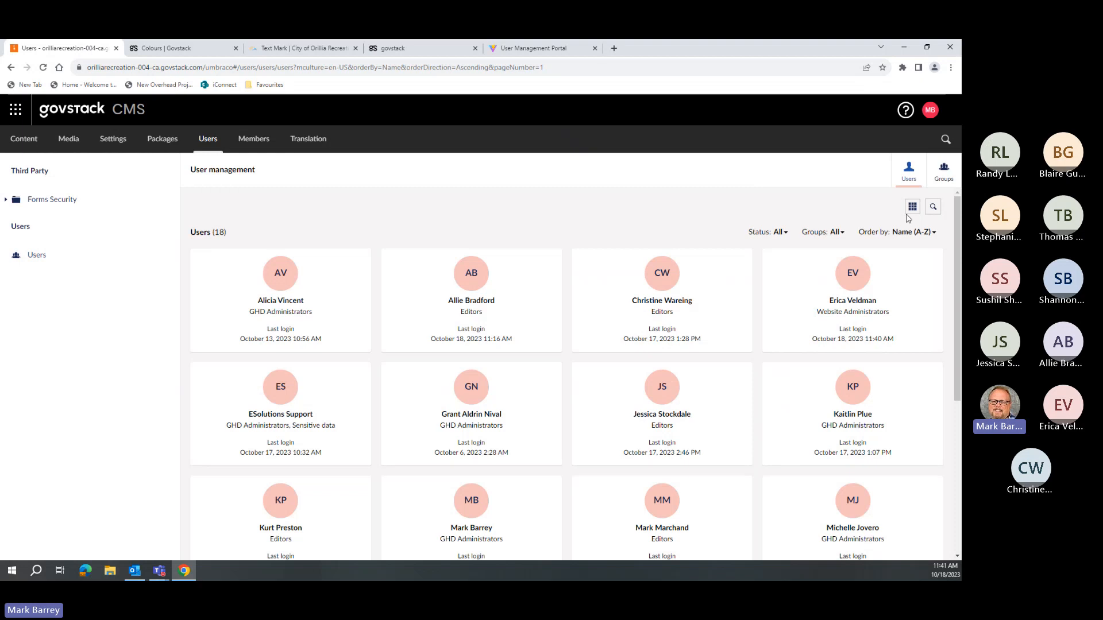
Open the Editors group and start a granular permissions entry for the Design node.
click(944, 171)
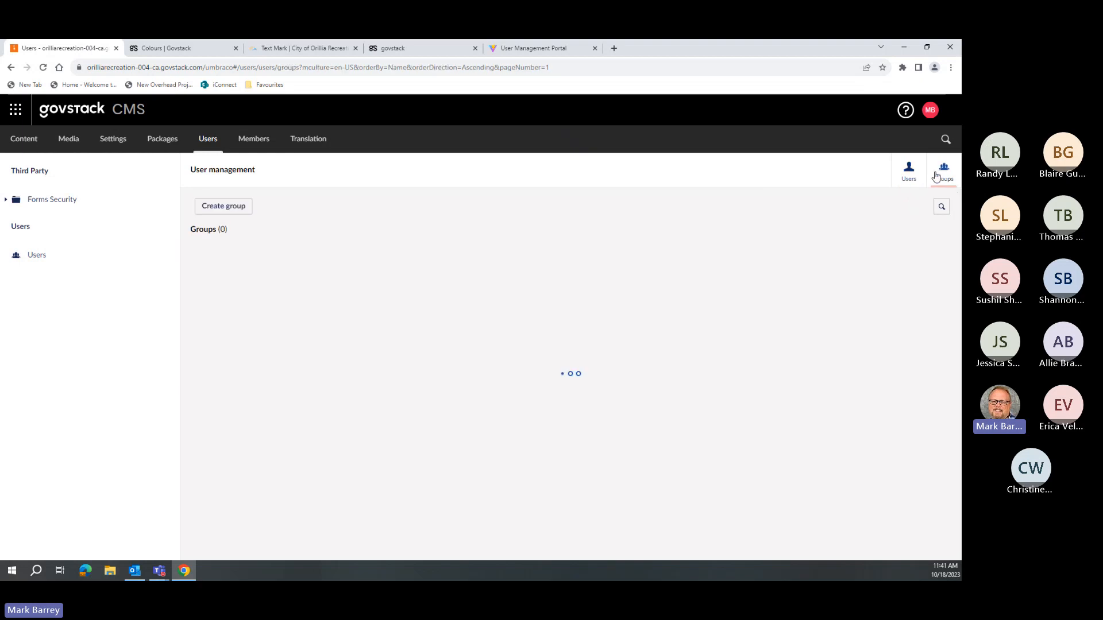
click(244, 276)
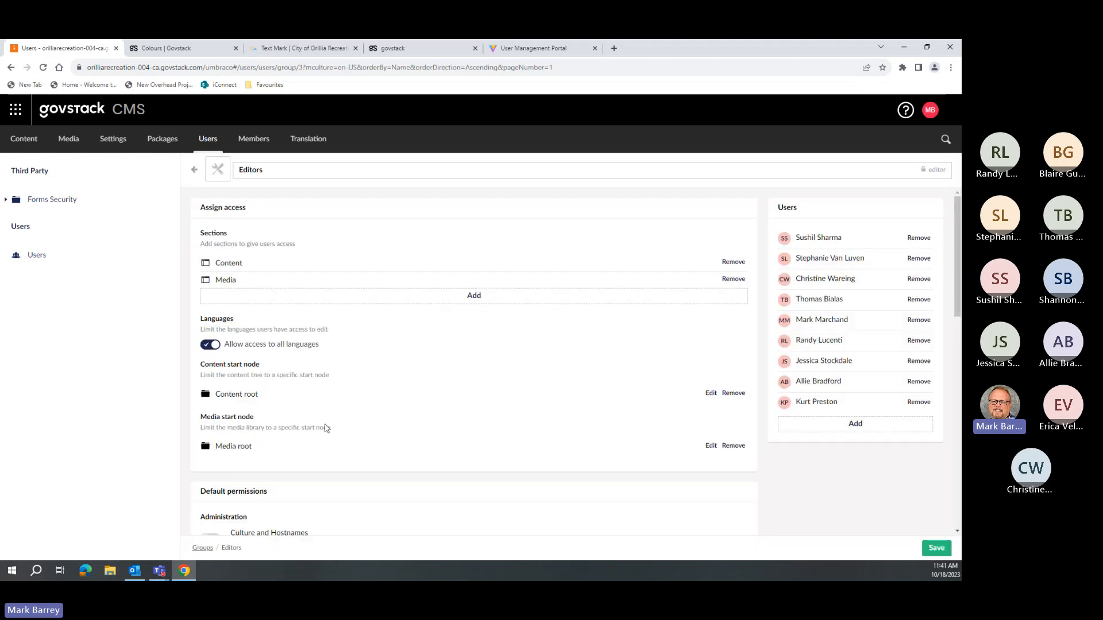
scroll(370, 398, down, 5)
scroll(369, 399, down, 5)
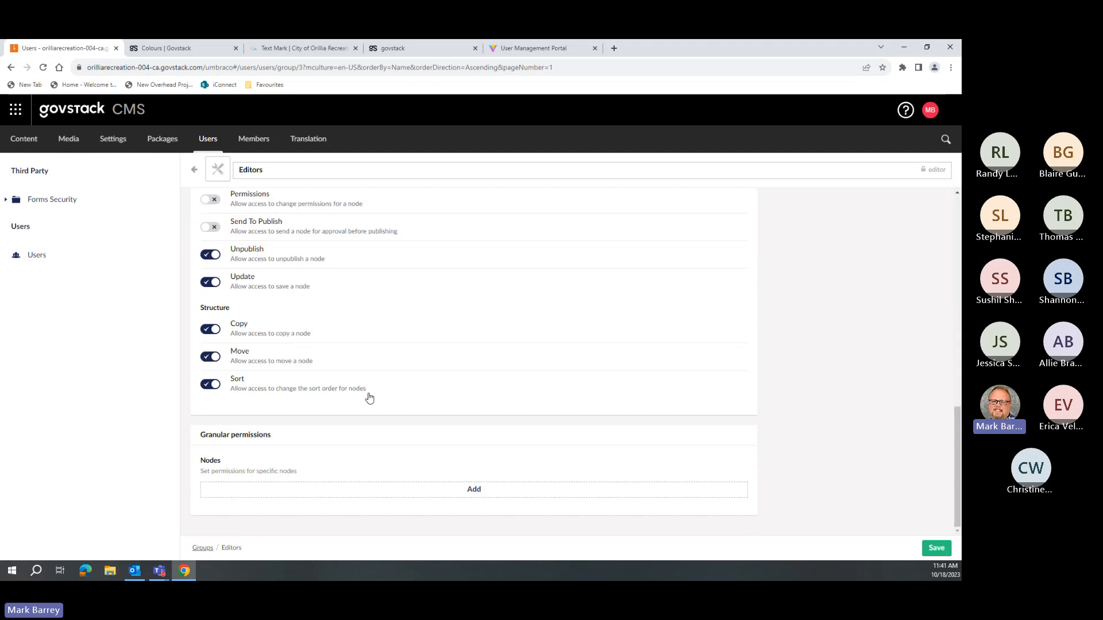
click(284, 495)
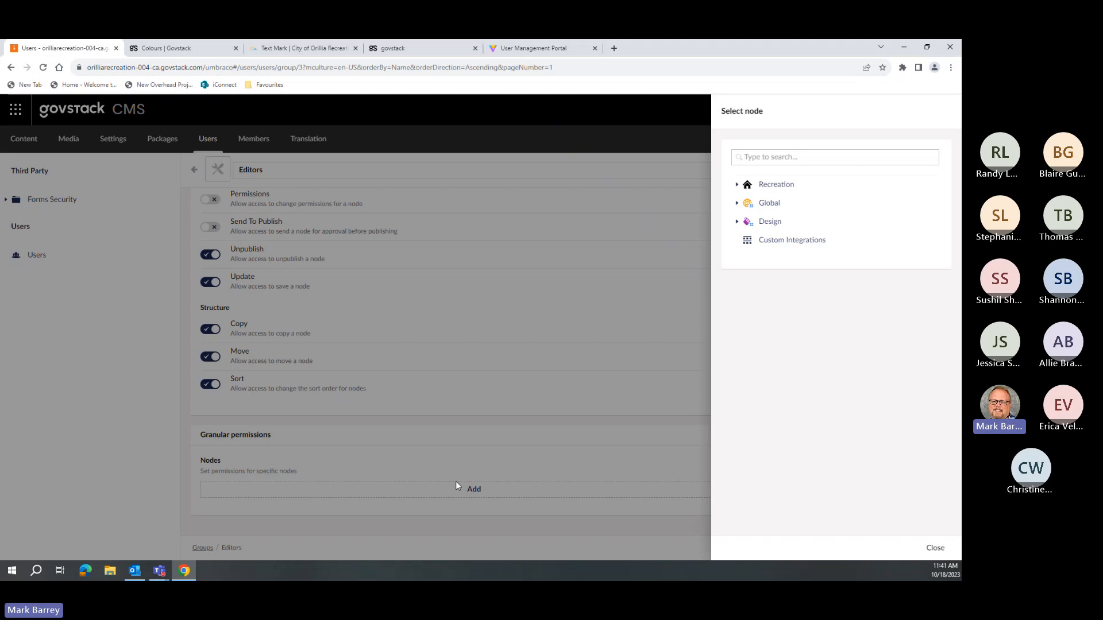
click(773, 224)
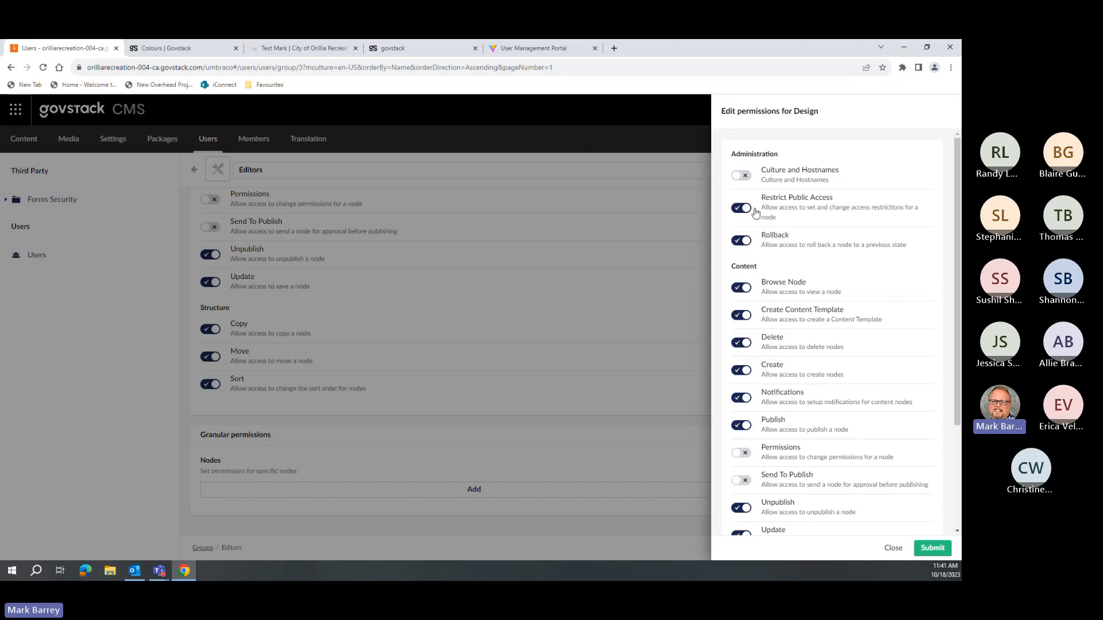
Turn off every enabled administration, content and structure permission for the Design node and submit the entry.
click(741, 240)
click(742, 288)
click(741, 315)
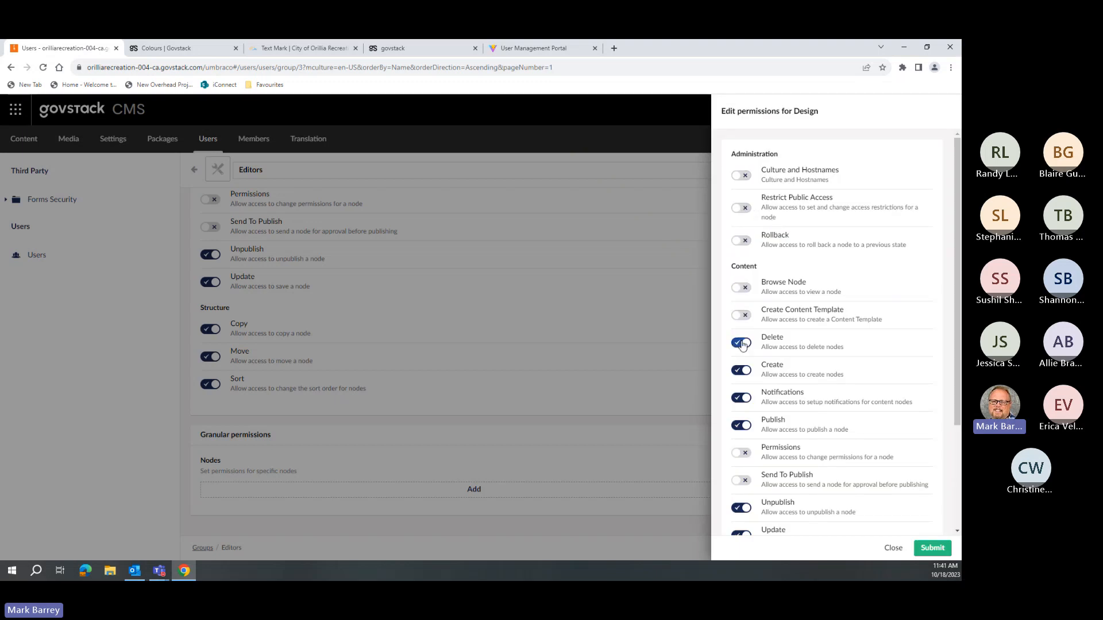
click(742, 342)
click(741, 370)
click(742, 398)
click(742, 426)
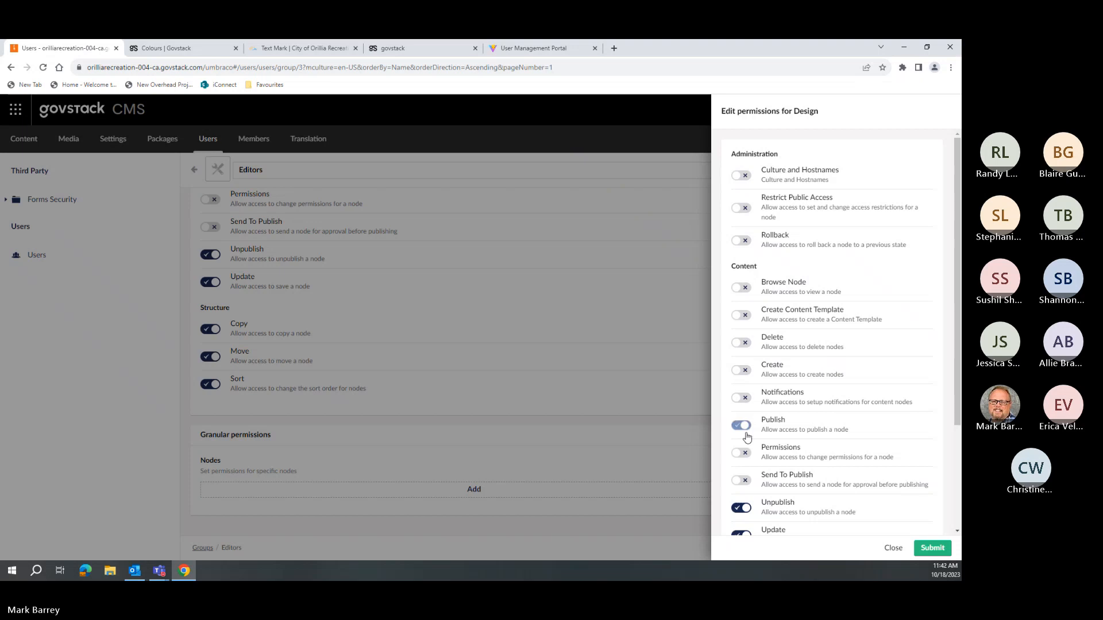
scroll(746, 437, down, 3)
click(742, 365)
click(742, 393)
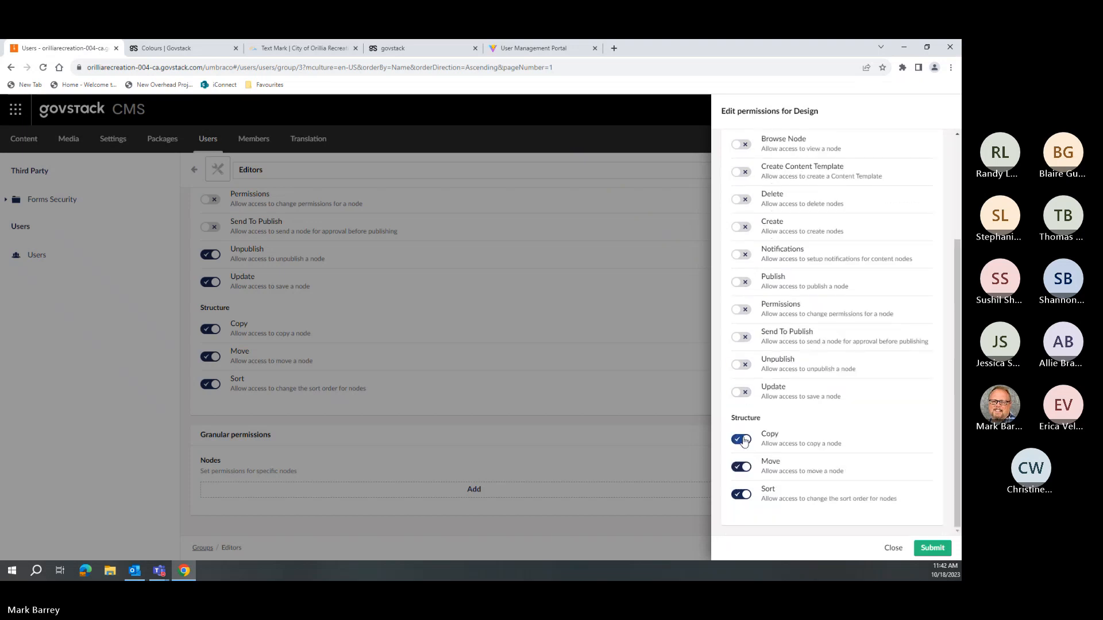
click(742, 440)
click(741, 467)
click(742, 494)
scroll(919, 505, up, 5)
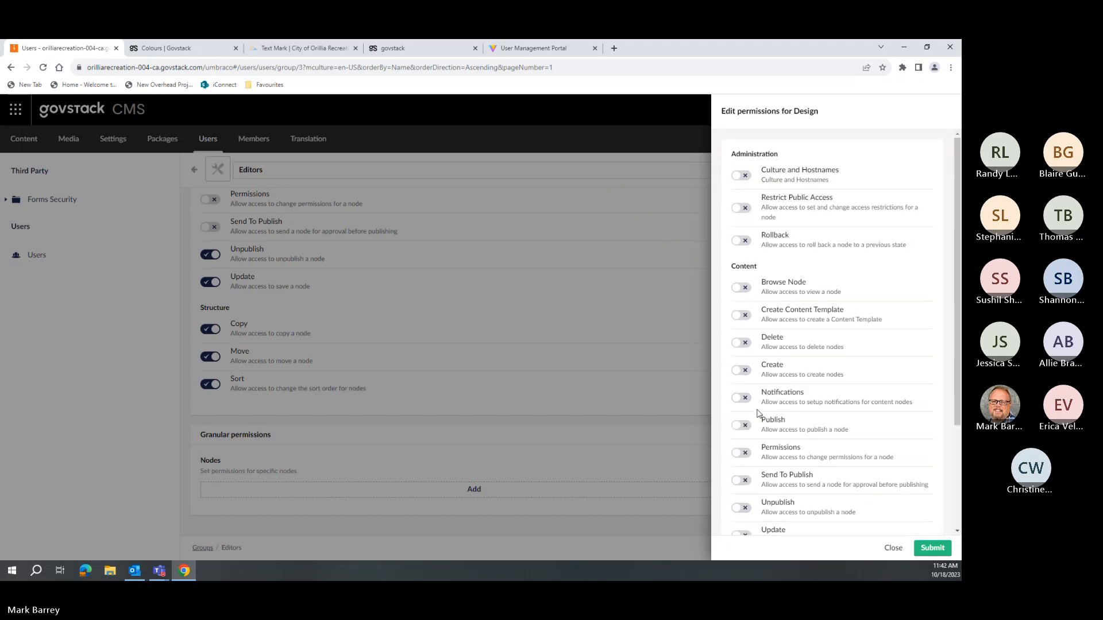
click(945, 549)
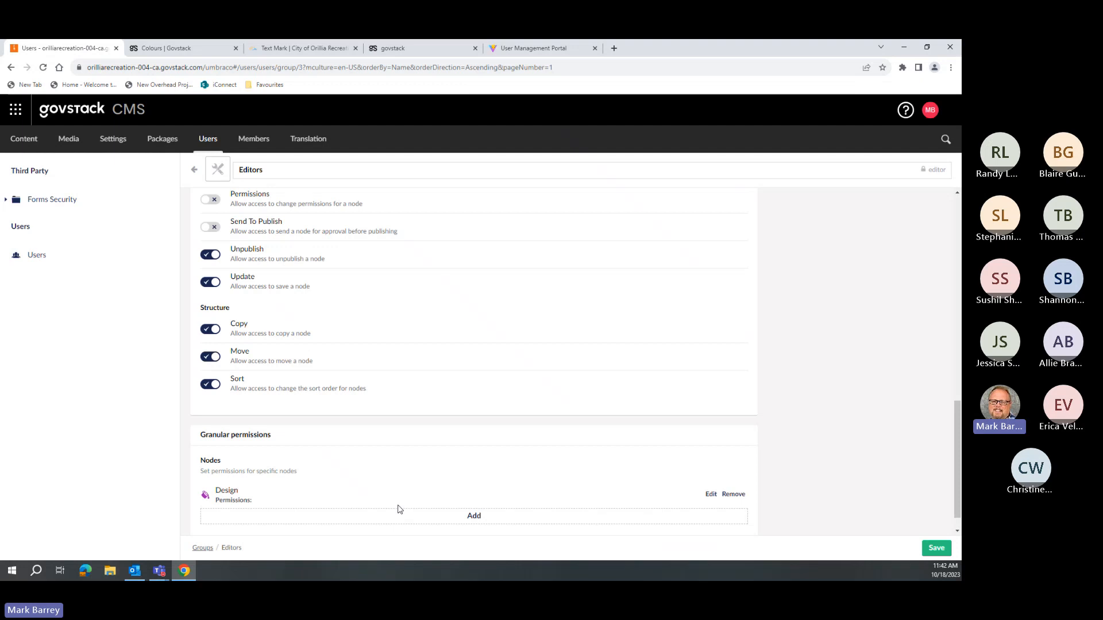
Review the Editors group's assigned access, default permissions and granular permissions.
scroll(360, 439, up, 10)
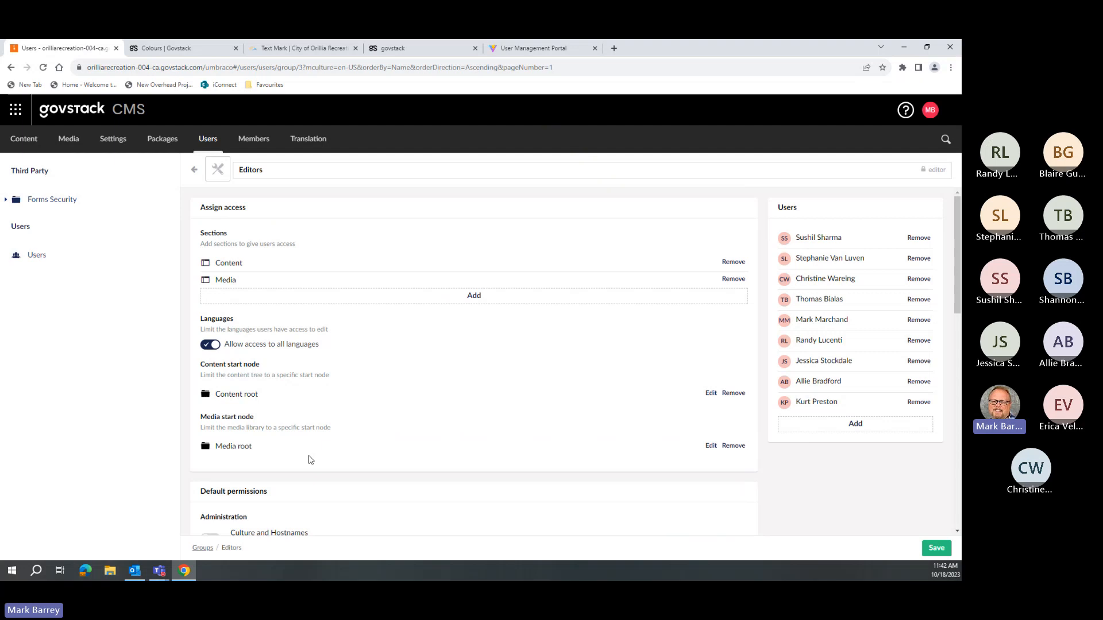
scroll(310, 457, down, 6)
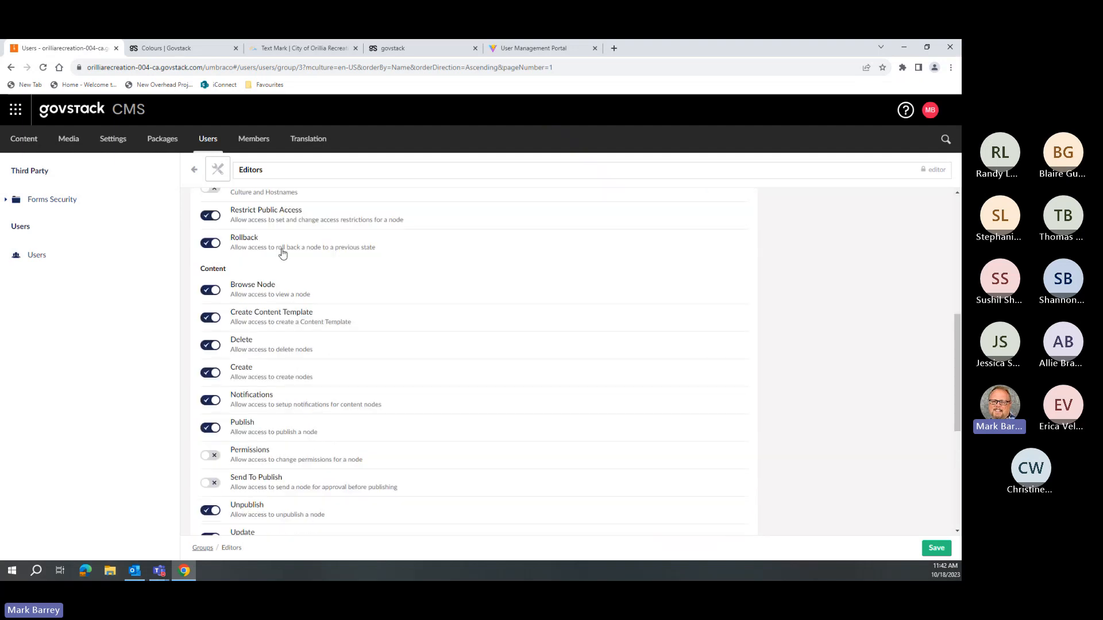
scroll(356, 388, down, 5)
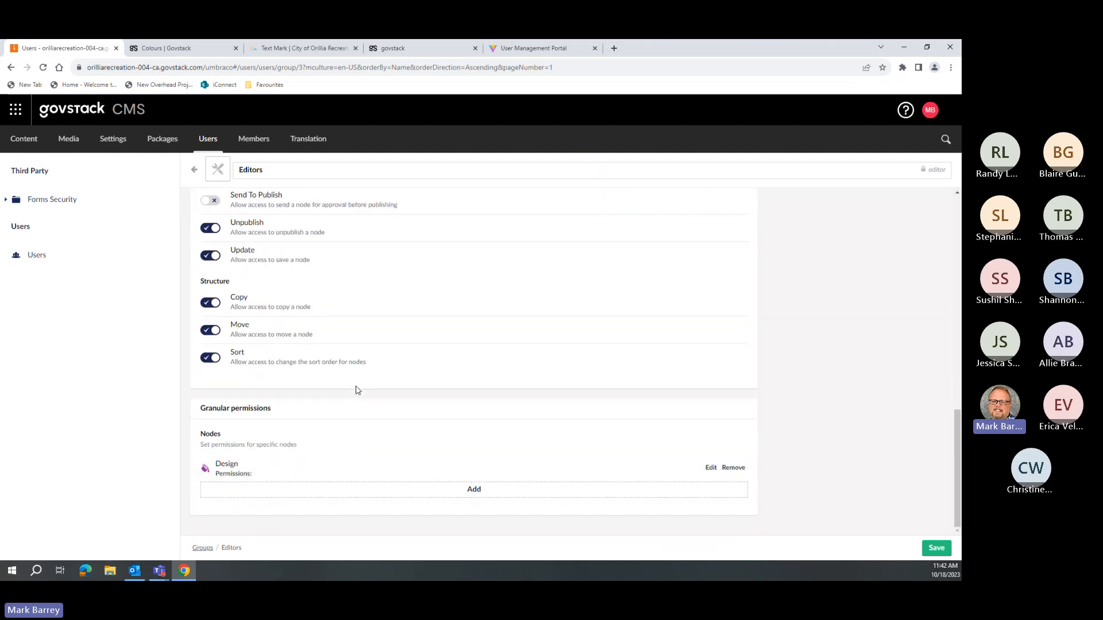
scroll(356, 390, up, 3)
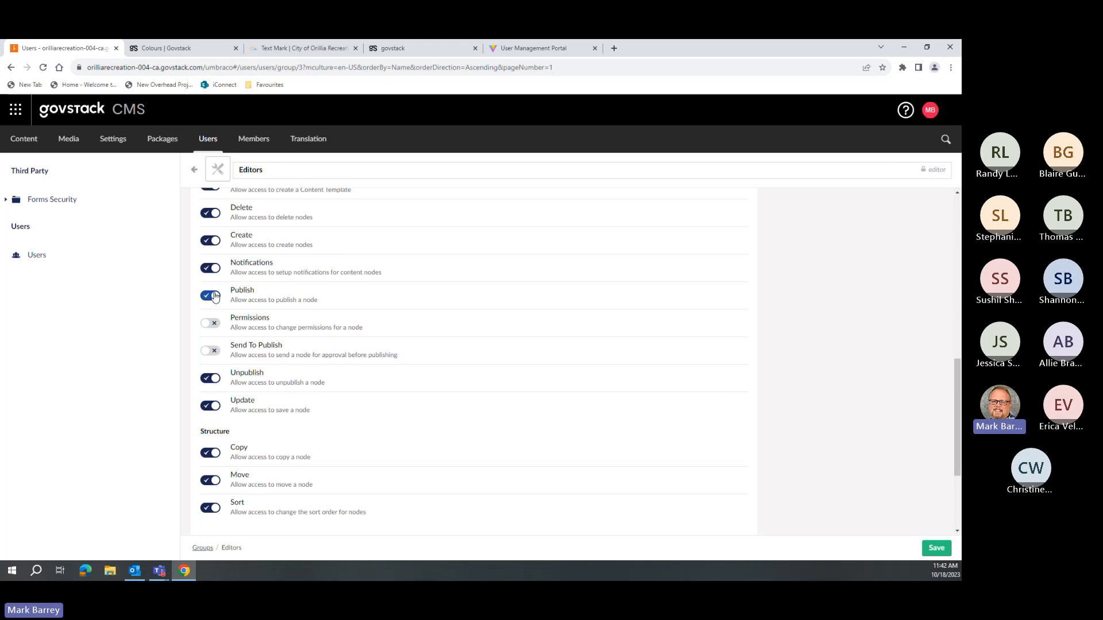
Review the Editors group's default and granular permissions, and open the Recreation home page in the content tree.
scroll(293, 339, up, 4)
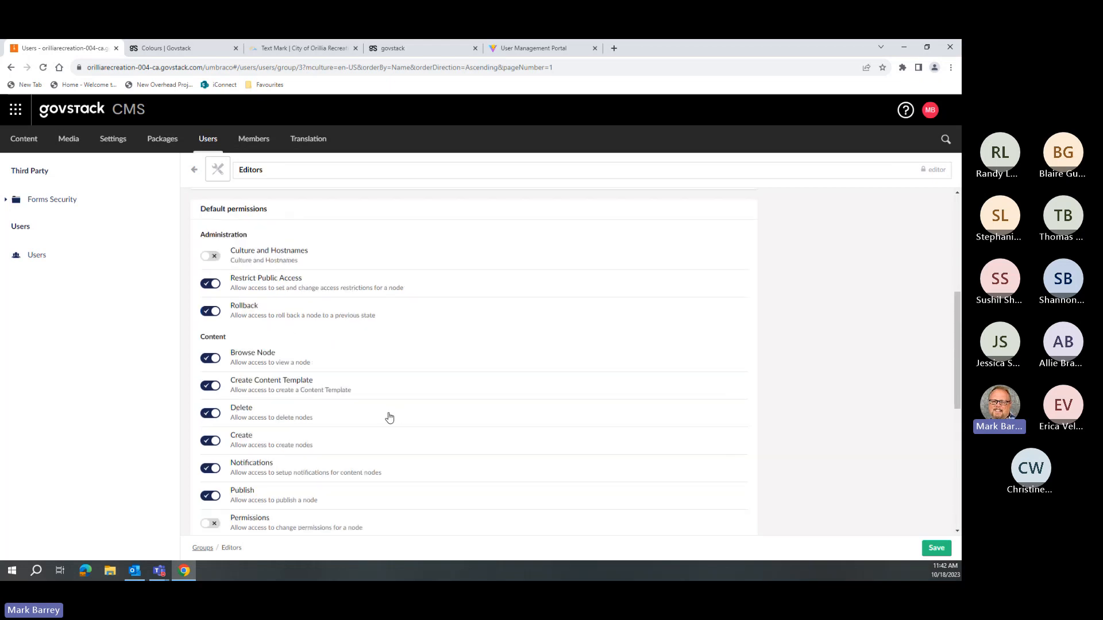
scroll(389, 417, down, 6)
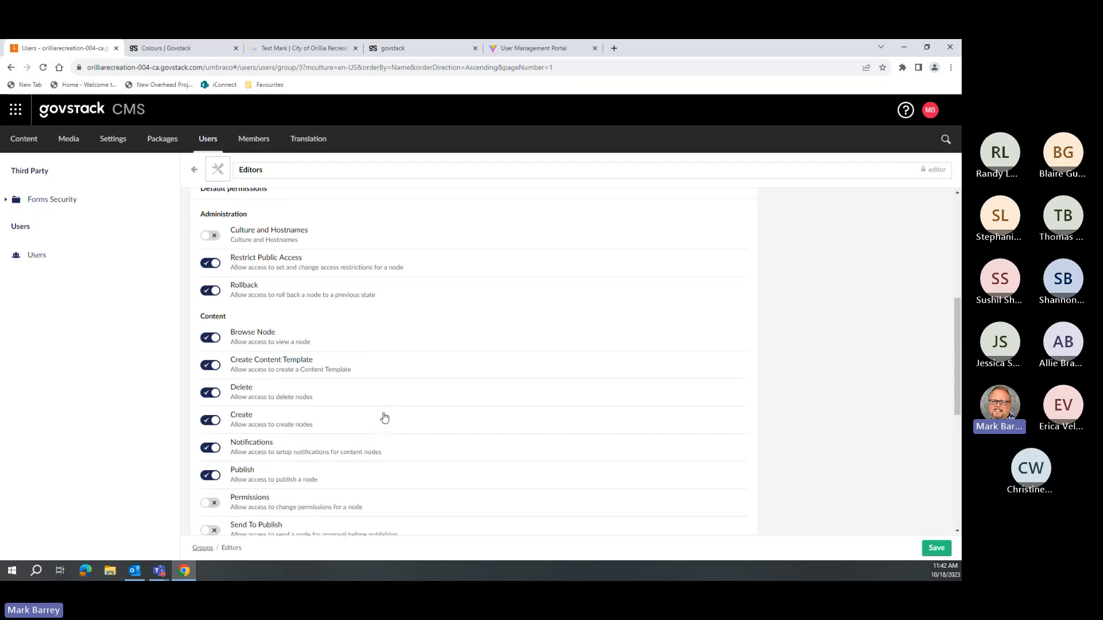
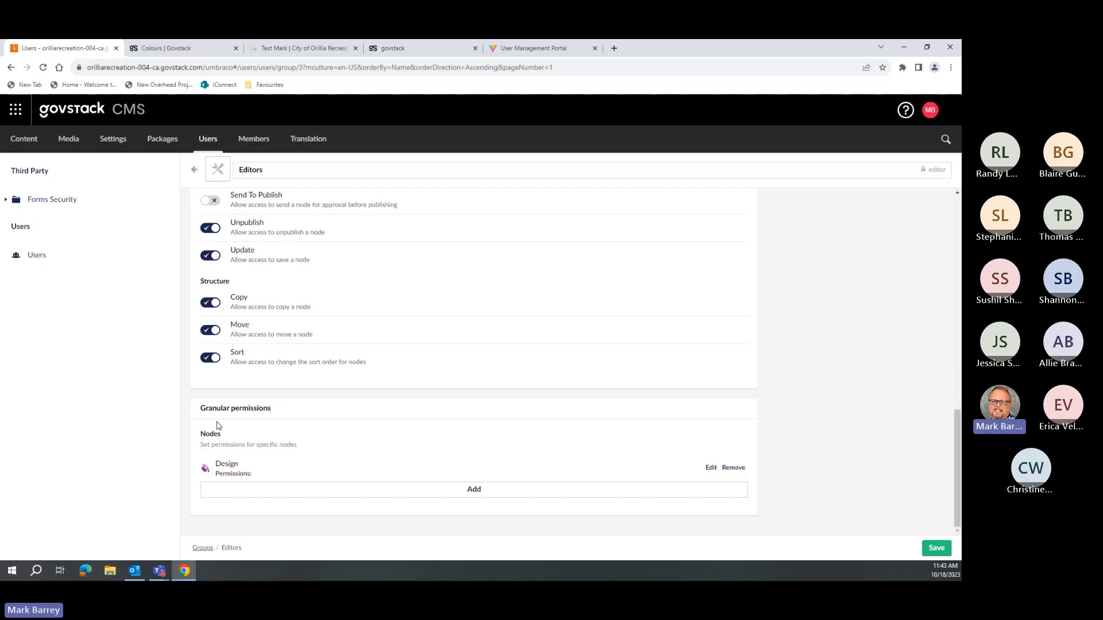
click(23, 140)
click(551, 358)
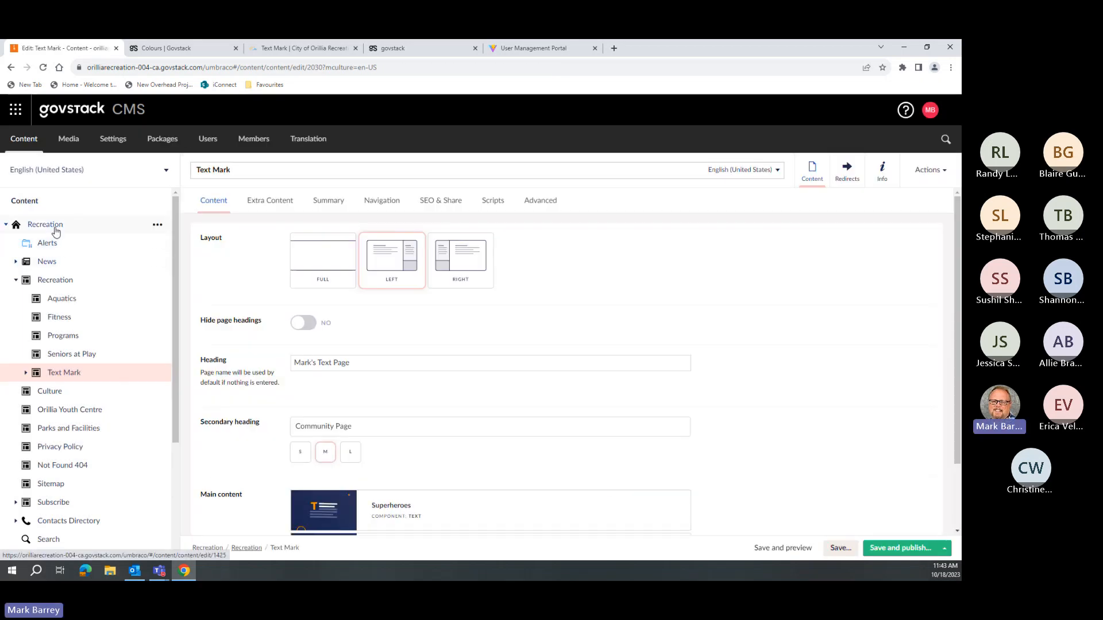
click(45, 224)
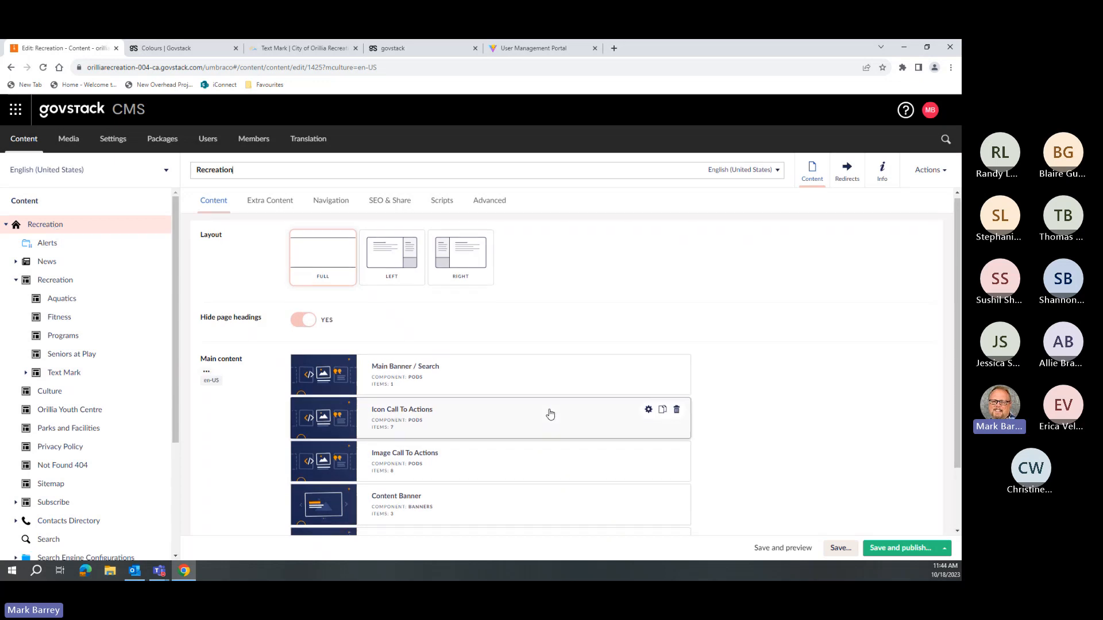
Inspect the home page's Icon Call To Actions pod items and the Content Banner's advanced settings, closing both without changes.
scroll(474, 394, down, 2)
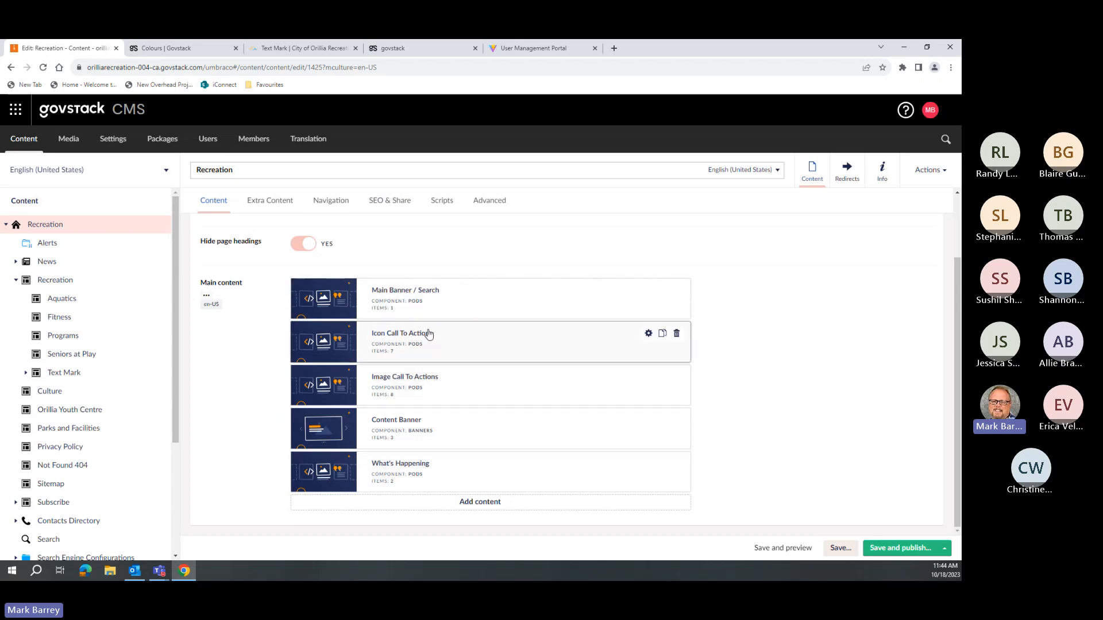
click(474, 336)
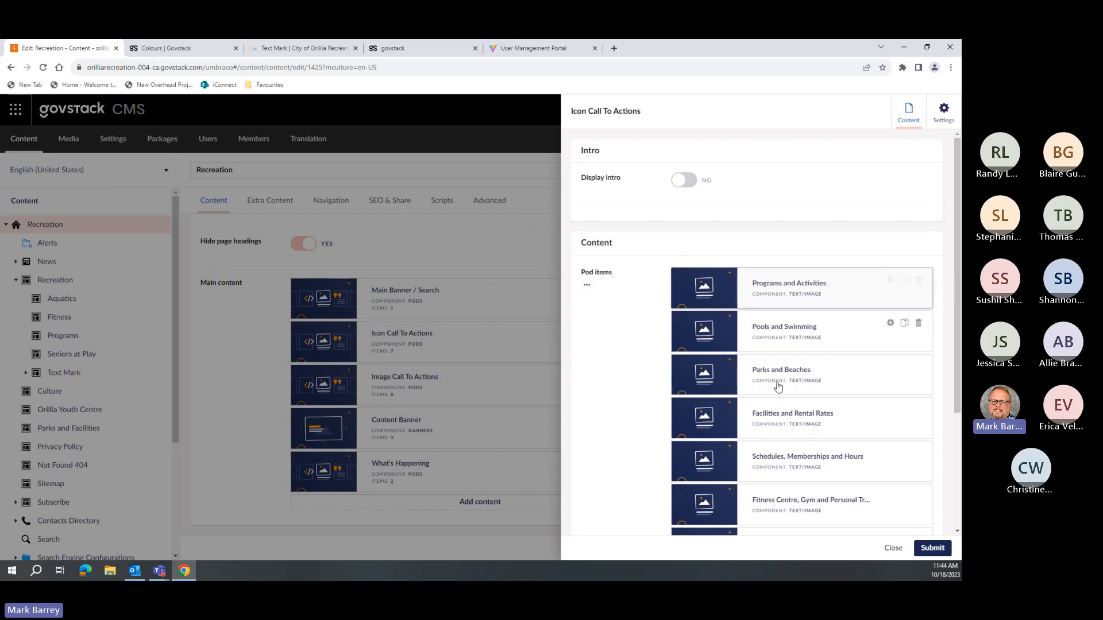
click(893, 548)
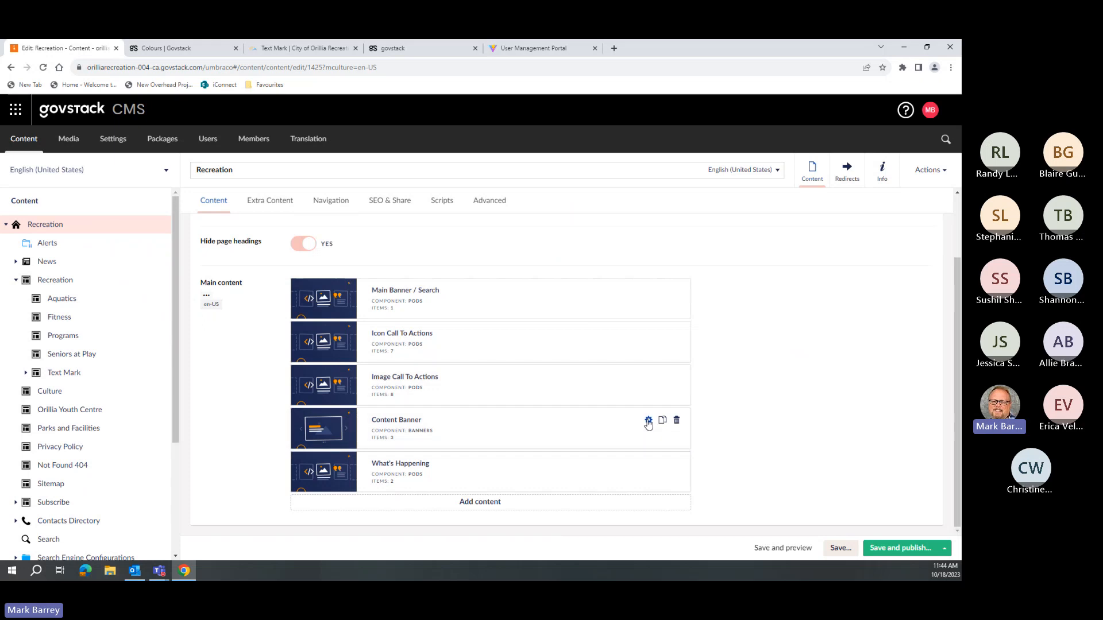
click(649, 420)
click(672, 142)
scroll(723, 322, down, 2)
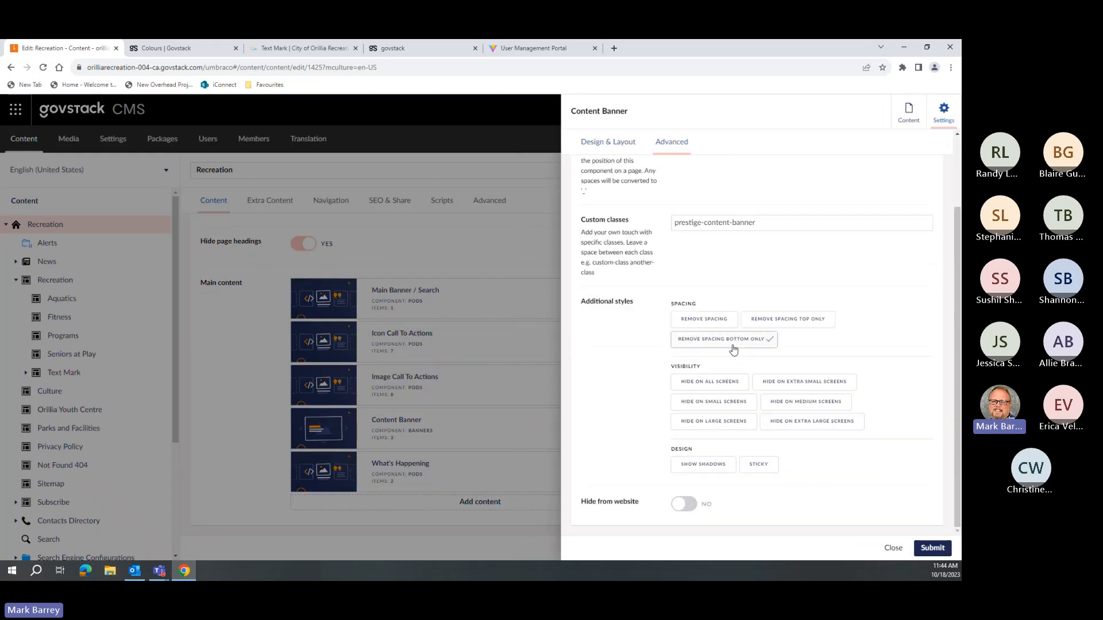
click(895, 549)
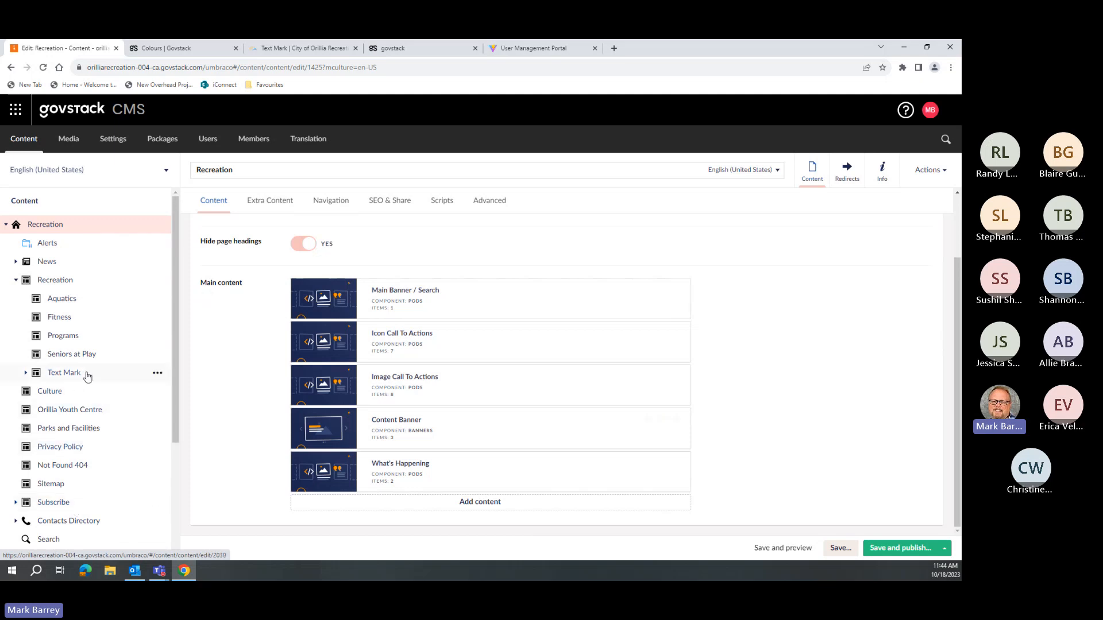
Move the Text Mark page from the Recreation section to beneath the Culture page.
right_click(145, 375)
click(217, 255)
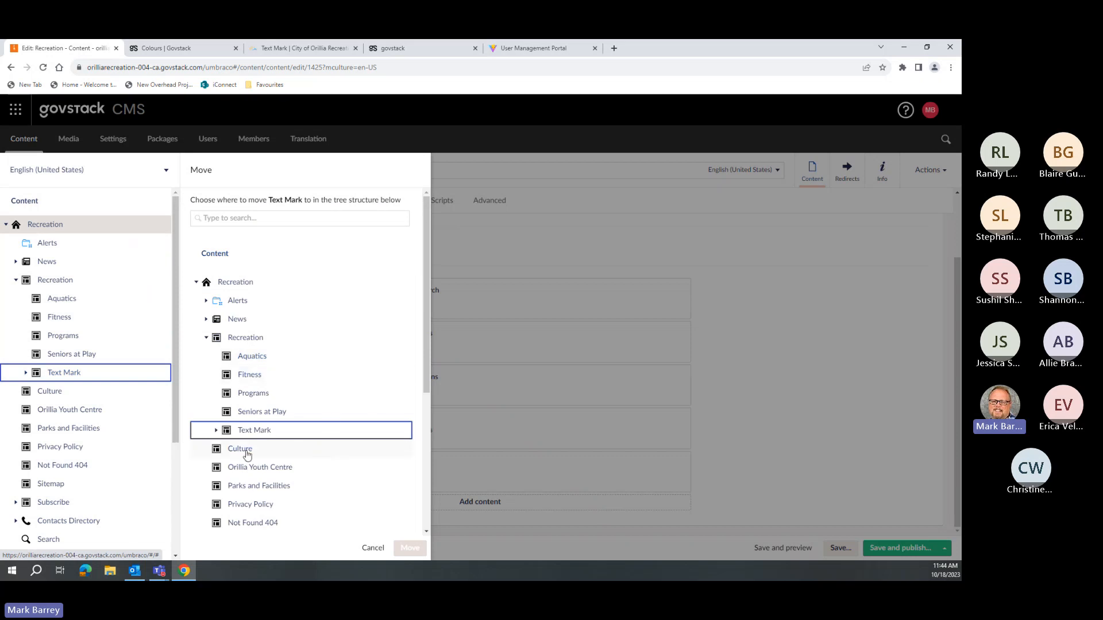
click(247, 455)
click(410, 547)
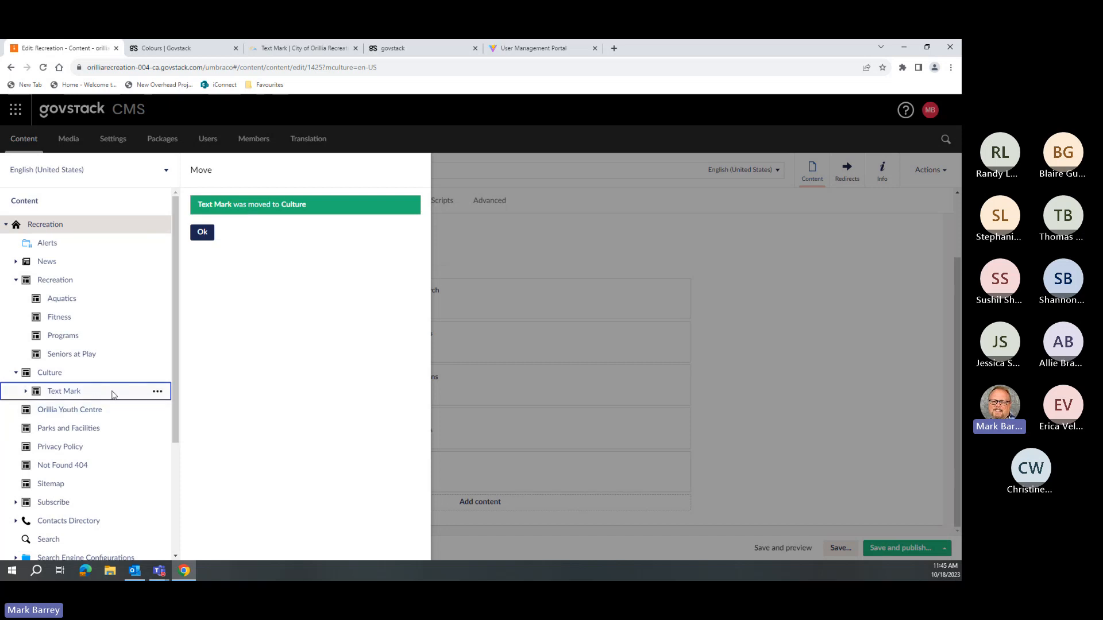
click(202, 232)
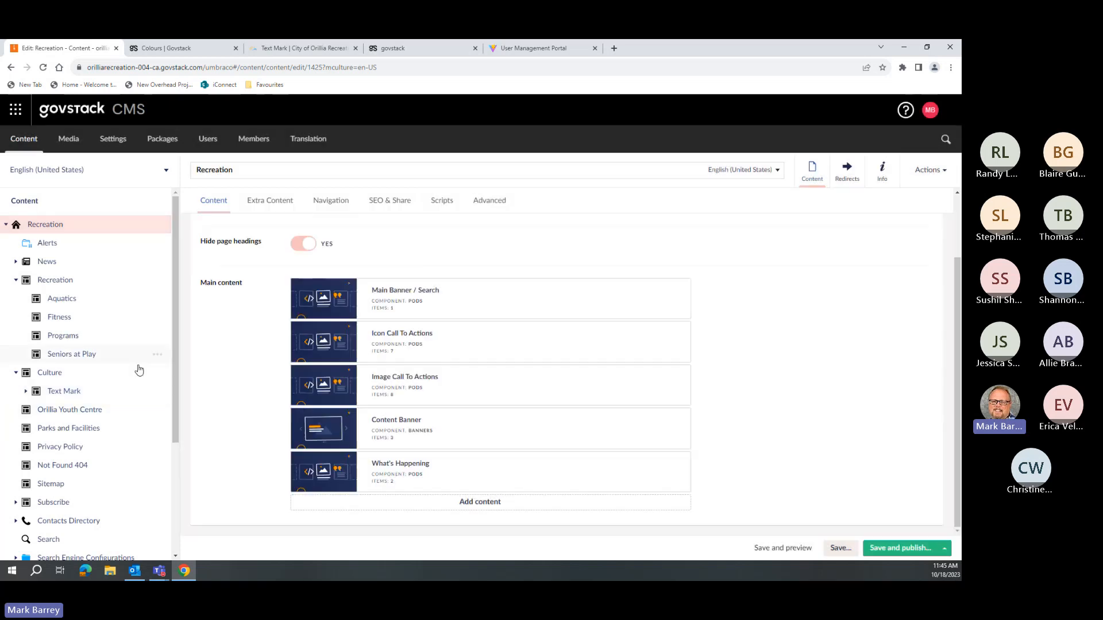
Move the Text Mark page from Culture back beneath the Recreation section page.
right_click(90, 395)
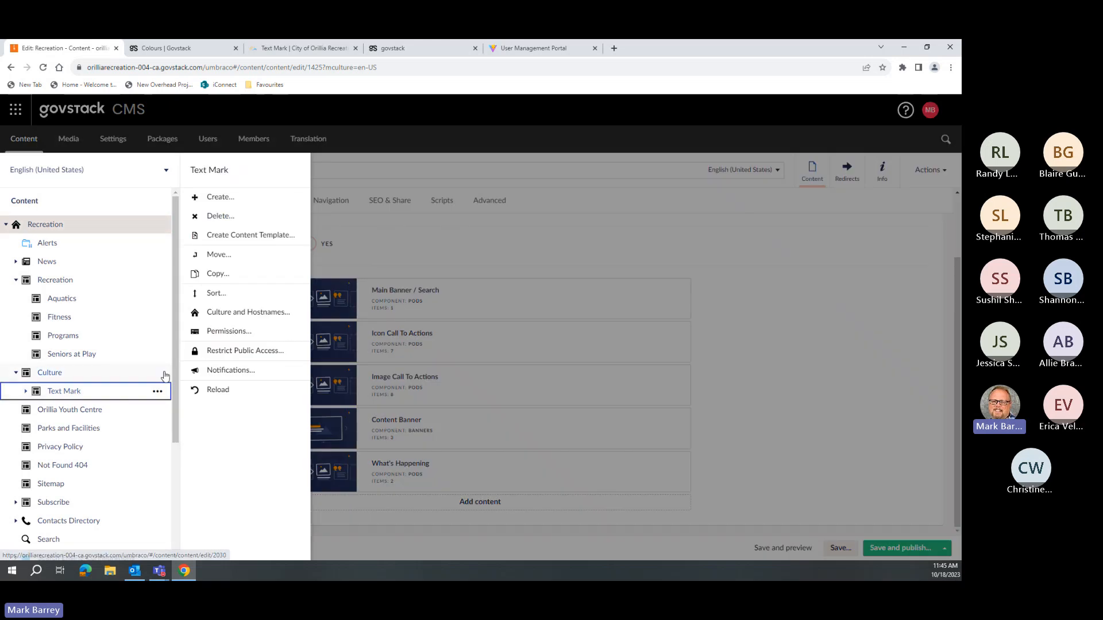
click(219, 254)
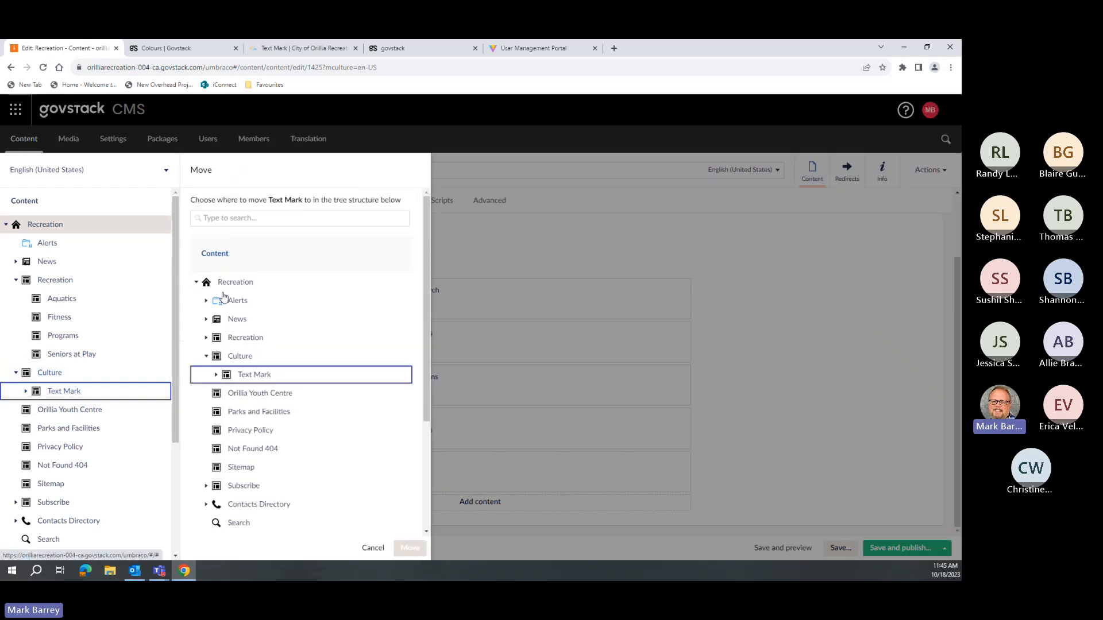
click(239, 339)
click(415, 548)
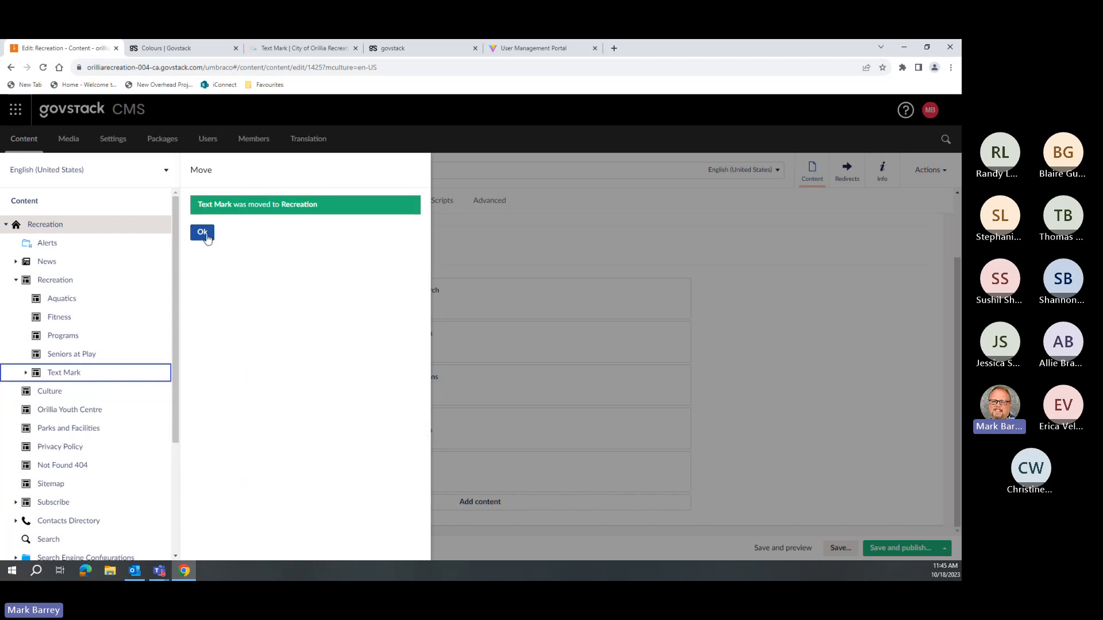
click(202, 233)
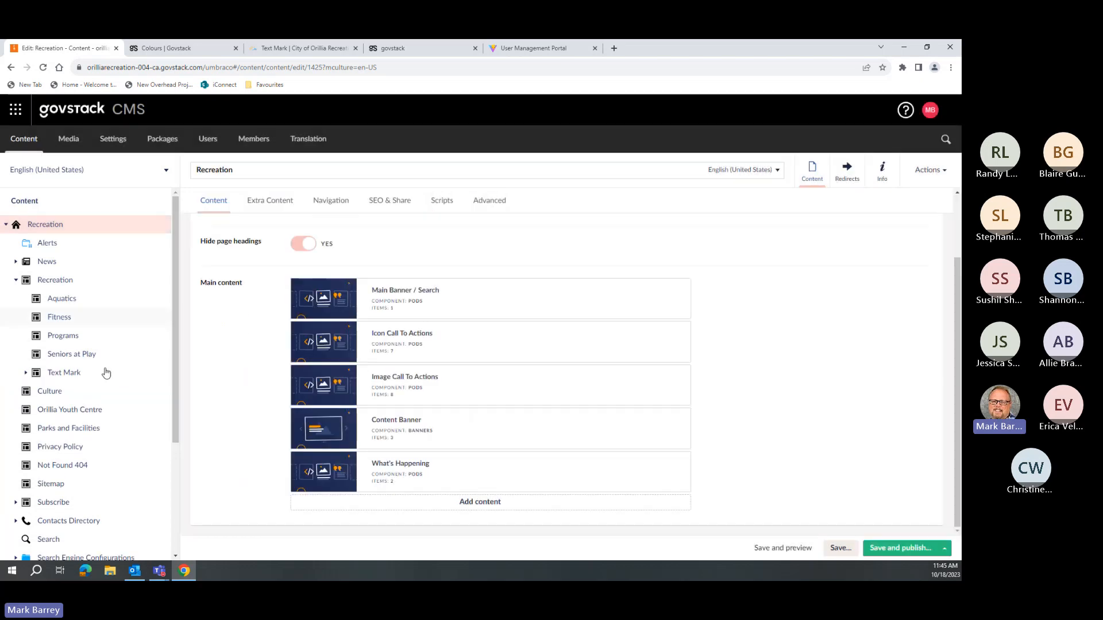
Expand Text Mark's subpages in the content tree and compare their order with the side menu on the published page.
click(25, 373)
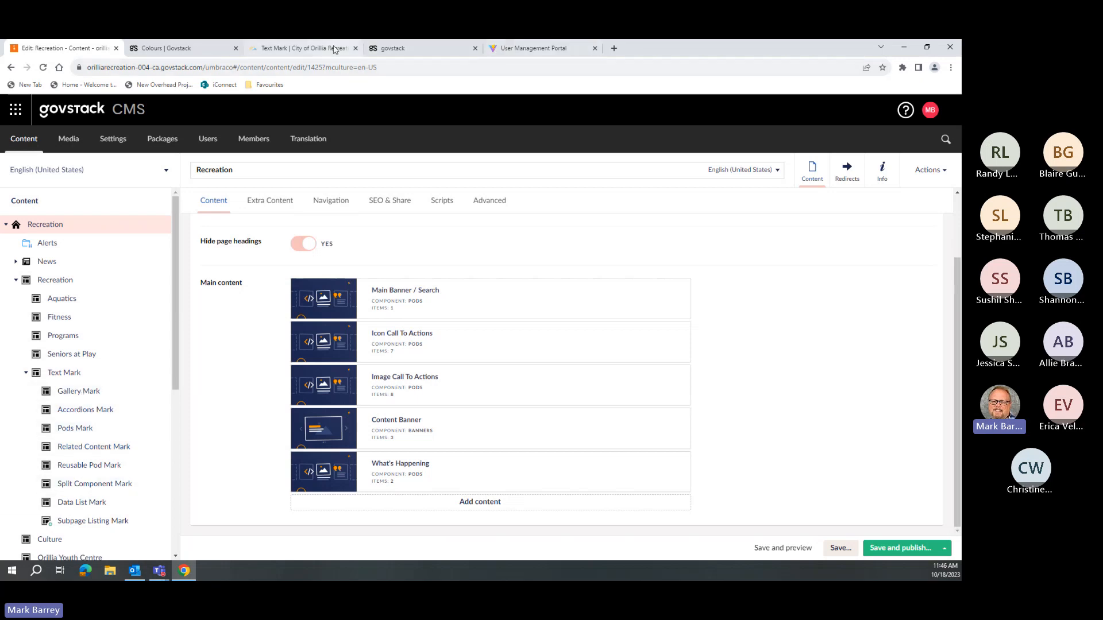
click(305, 49)
scroll(651, 347, down, 2)
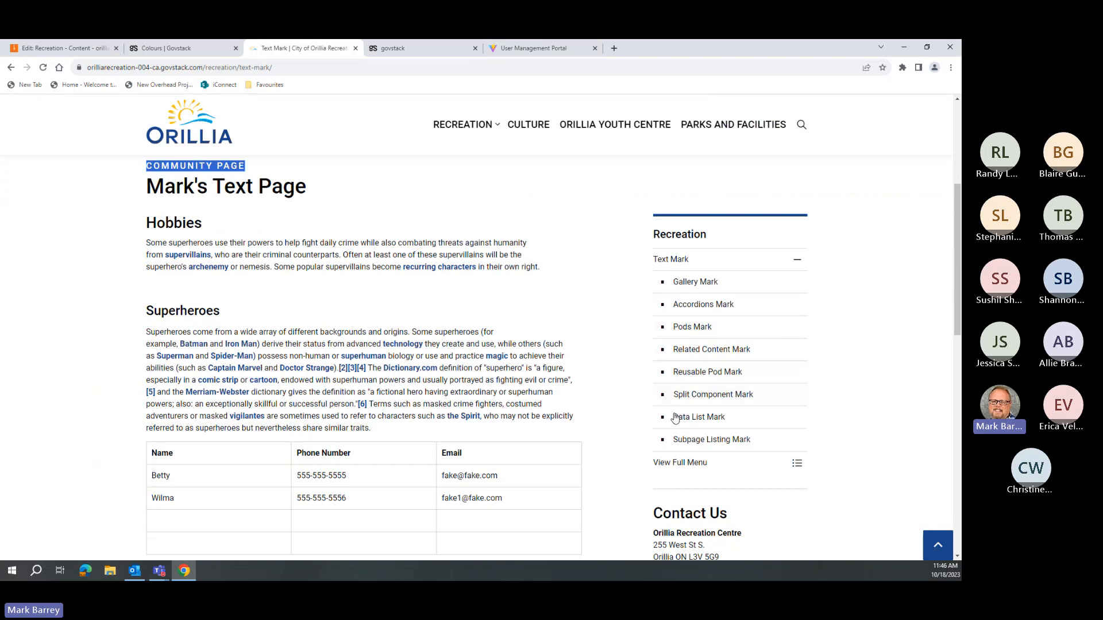
click(63, 48)
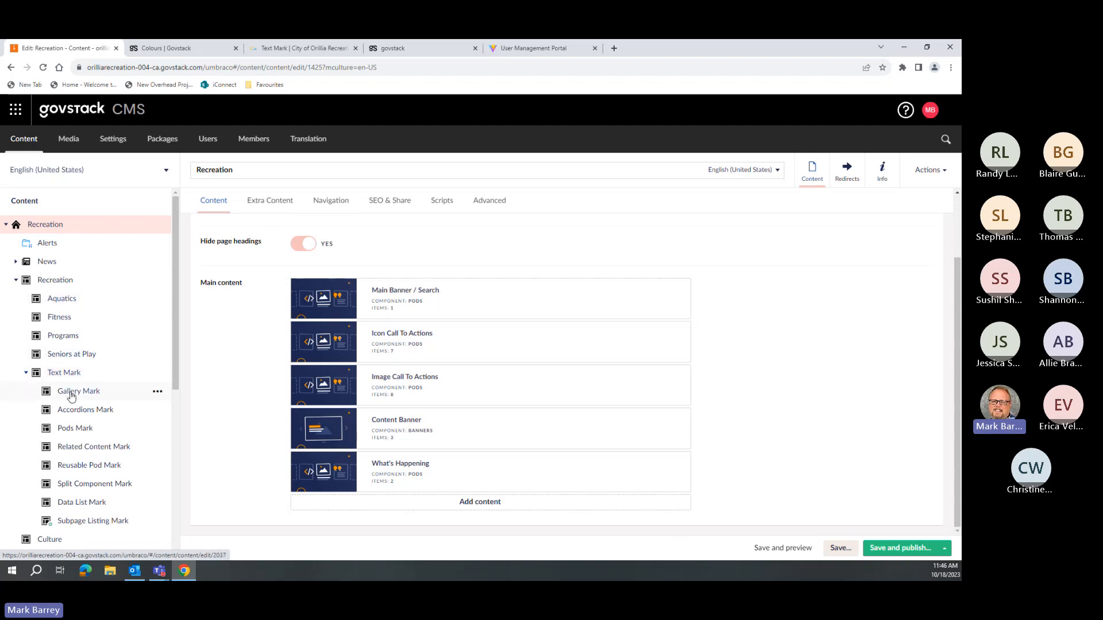
Sort Text Mark's subpages so Accordions Mark is first and Data List Mark second, and save the order.
click(96, 376)
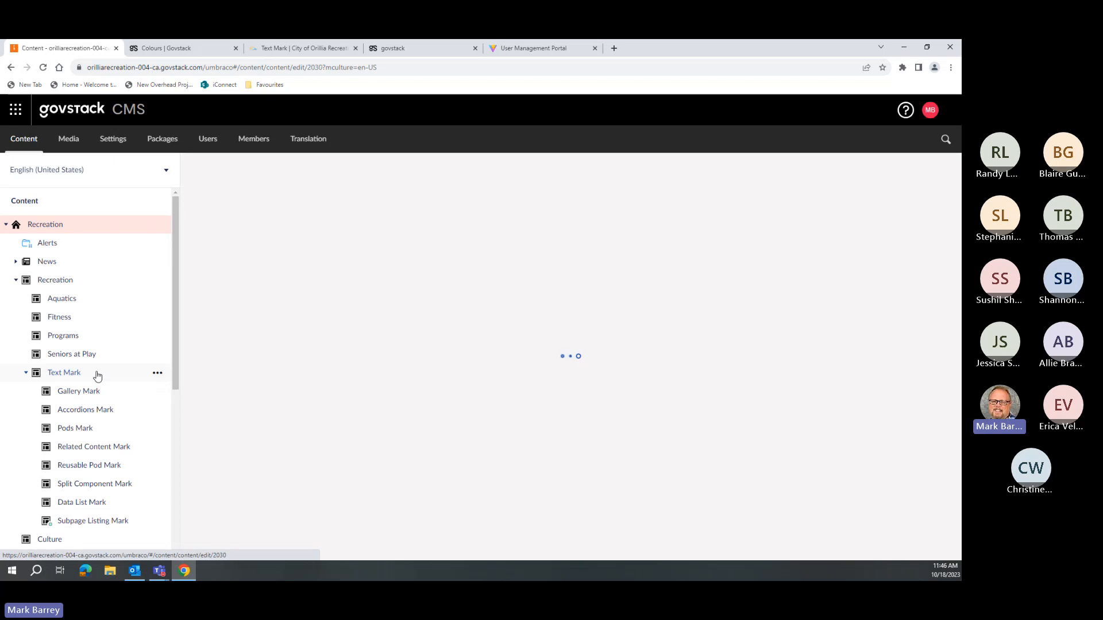
right_click(97, 376)
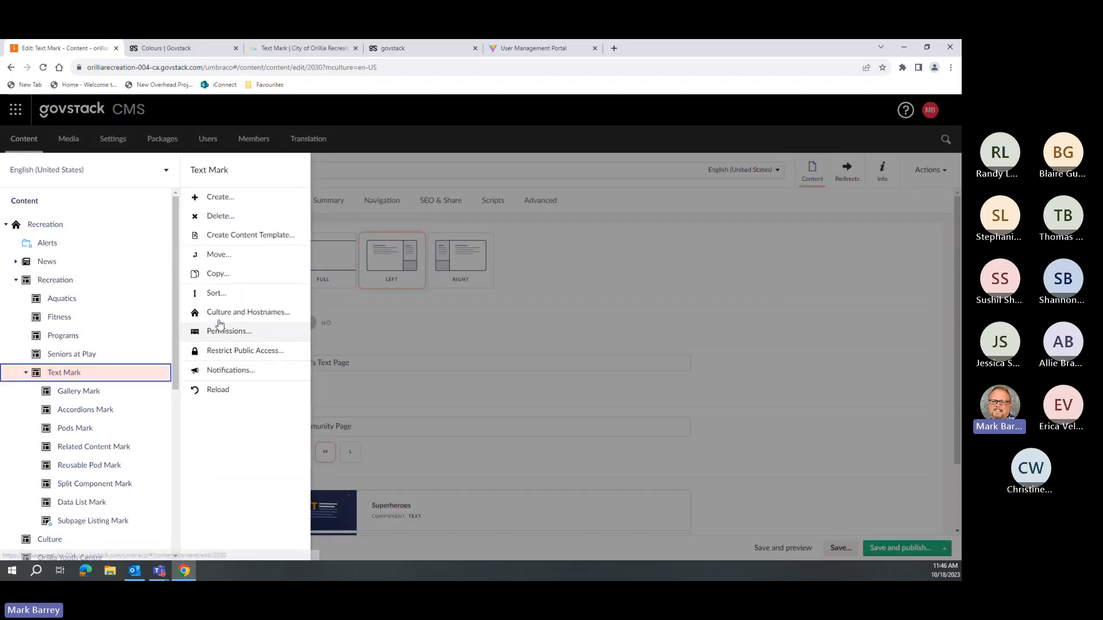
click(218, 294)
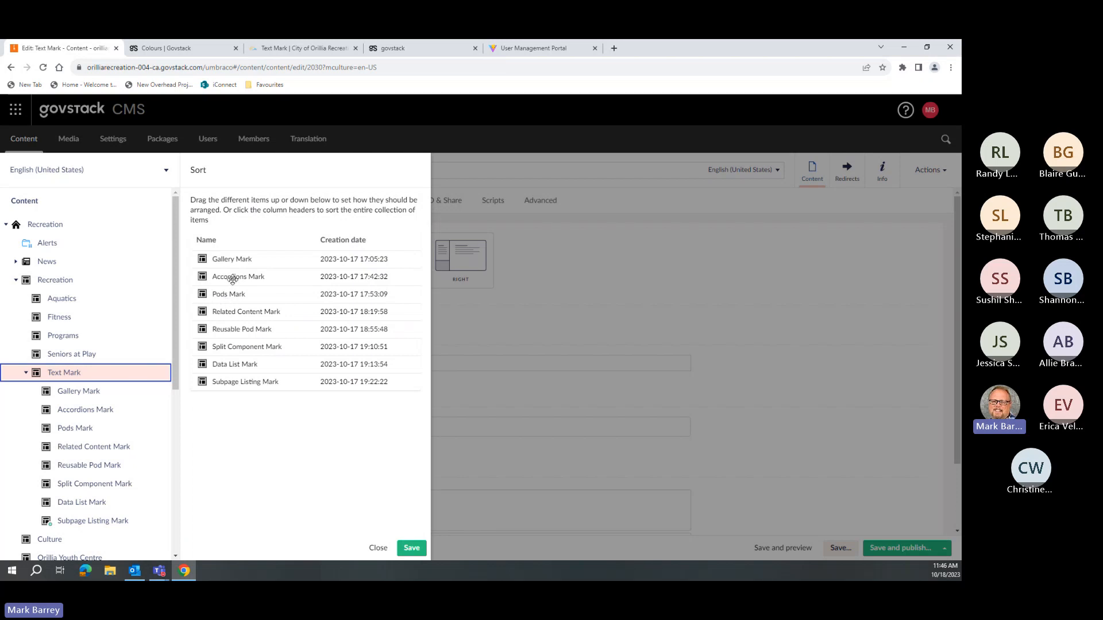
drag(233, 280, 232, 260)
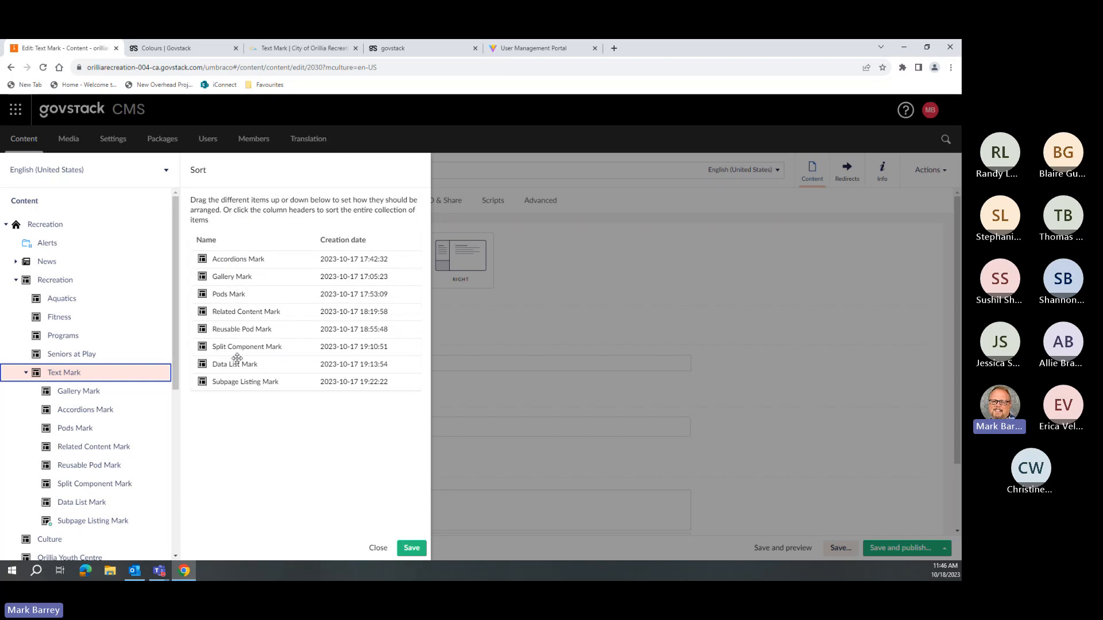
drag(236, 362, 231, 278)
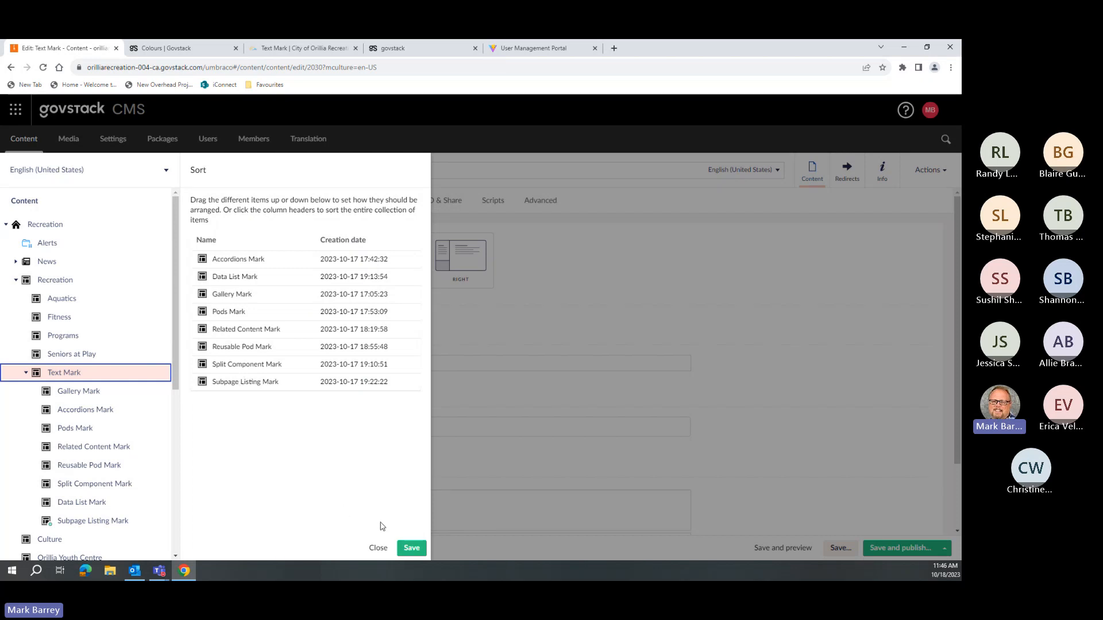
click(409, 549)
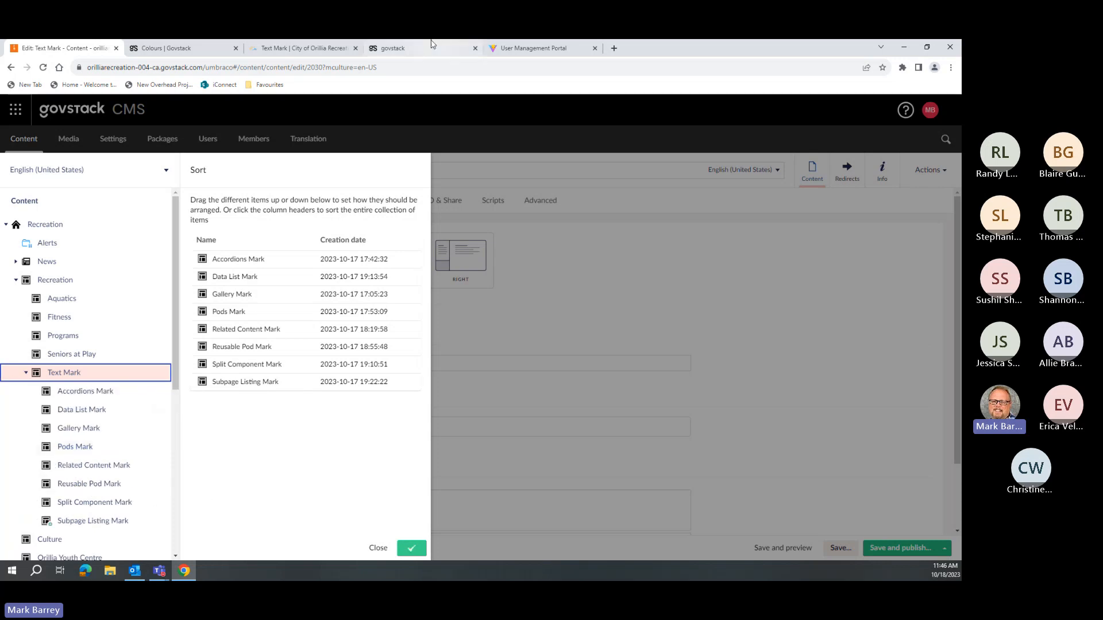
Refresh the published Text Mark page to check its menu order, and save and close the subpage sorting in the CMS.
click(298, 50)
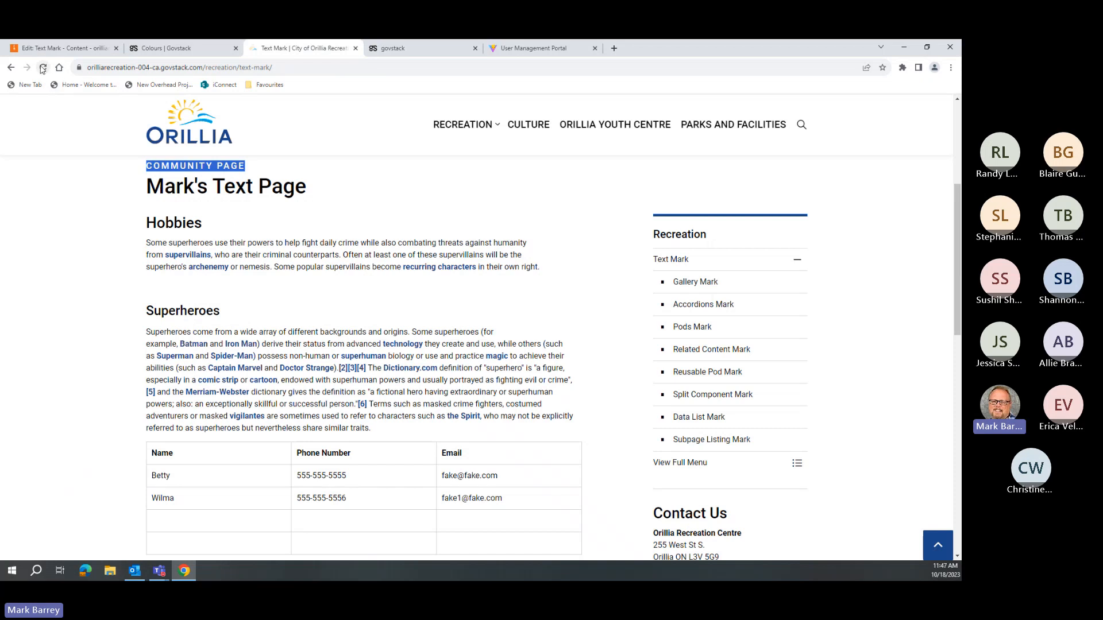
key(F5)
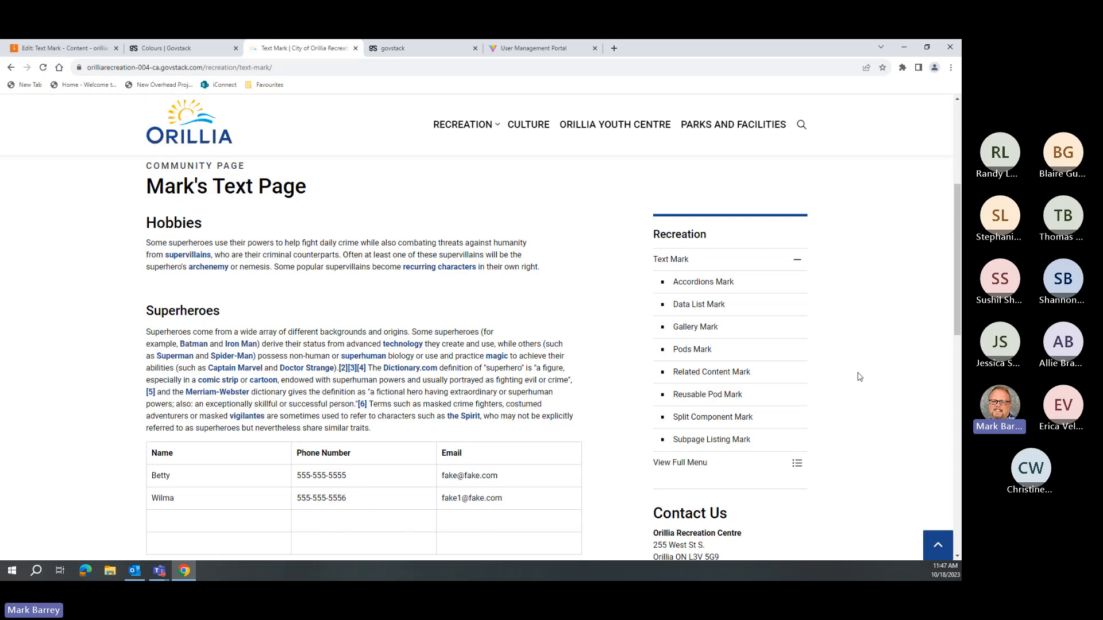
click(60, 47)
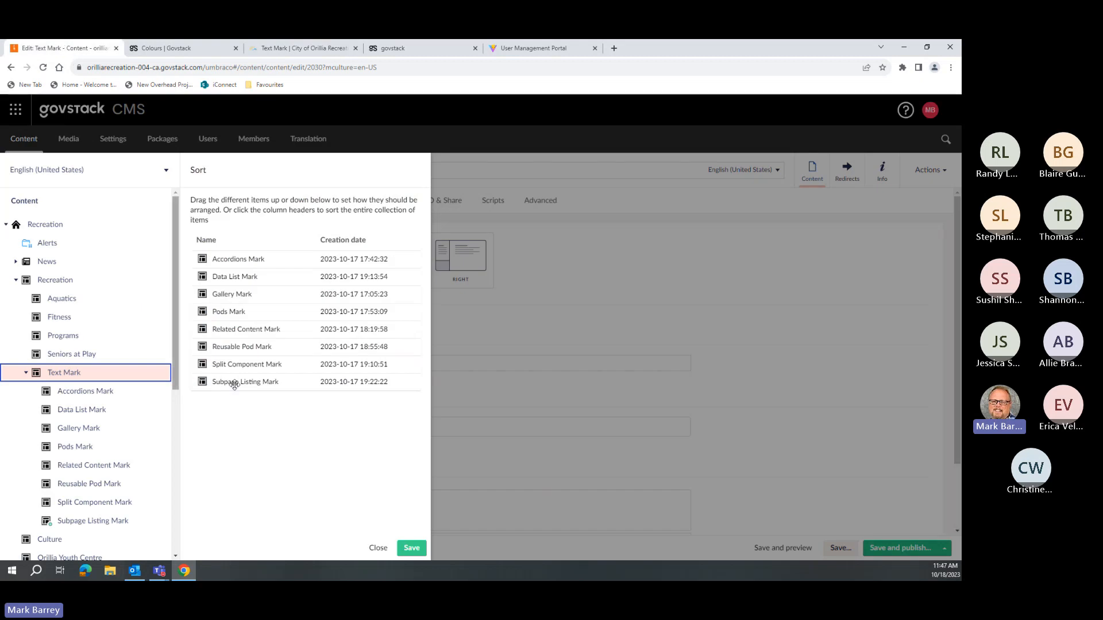
click(410, 548)
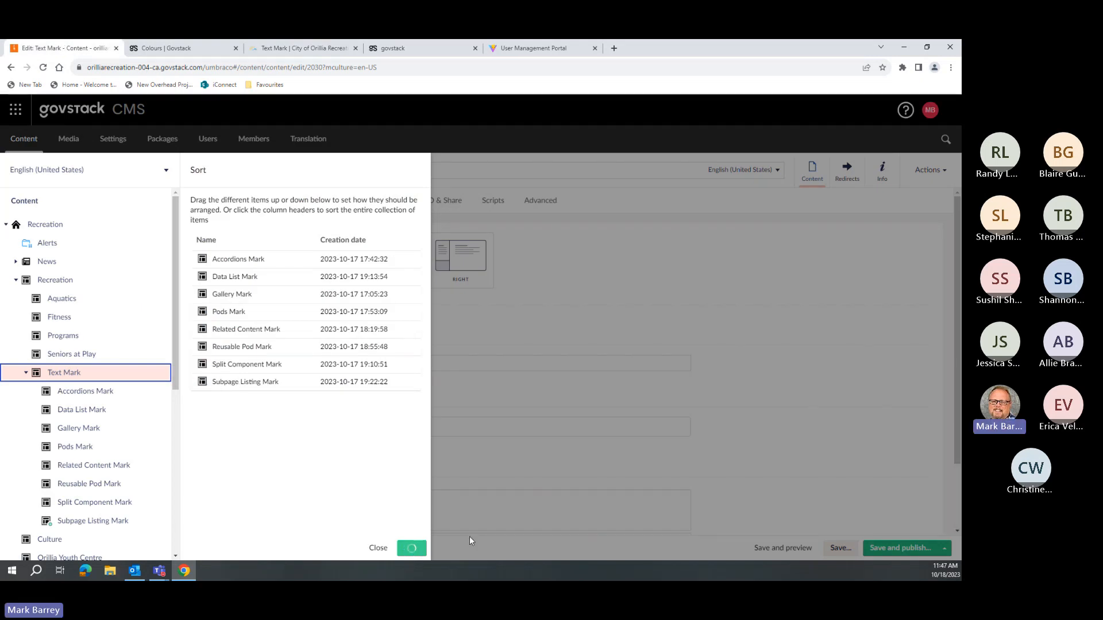
click(378, 548)
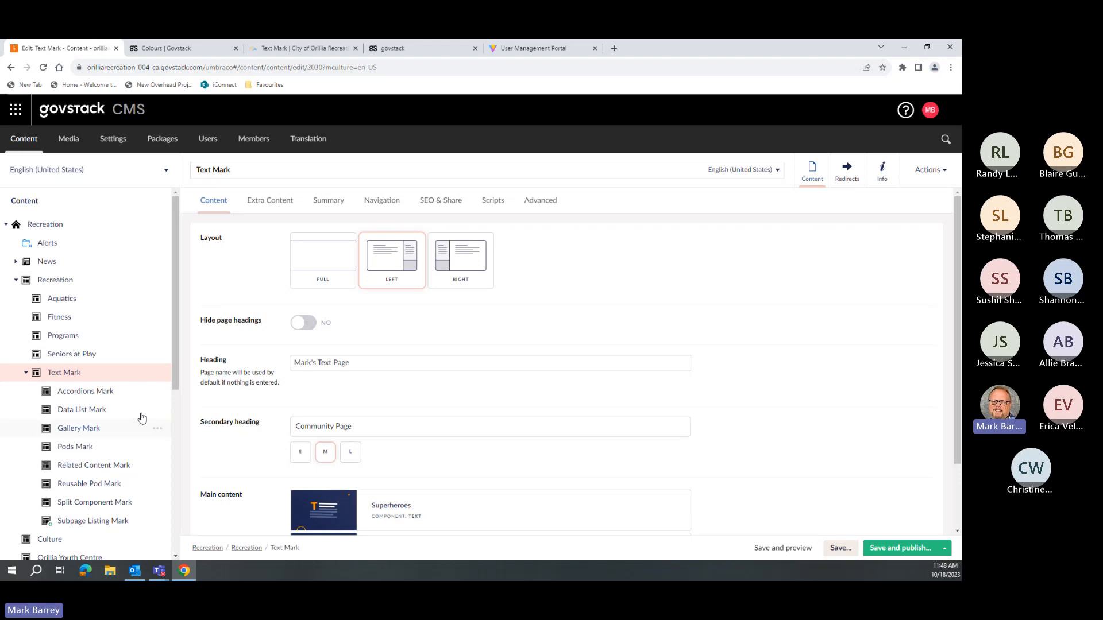
Start an Embed Code component in Text Mark's main content to examine its code field, and discard it without creating it.
scroll(405, 448, down, 2)
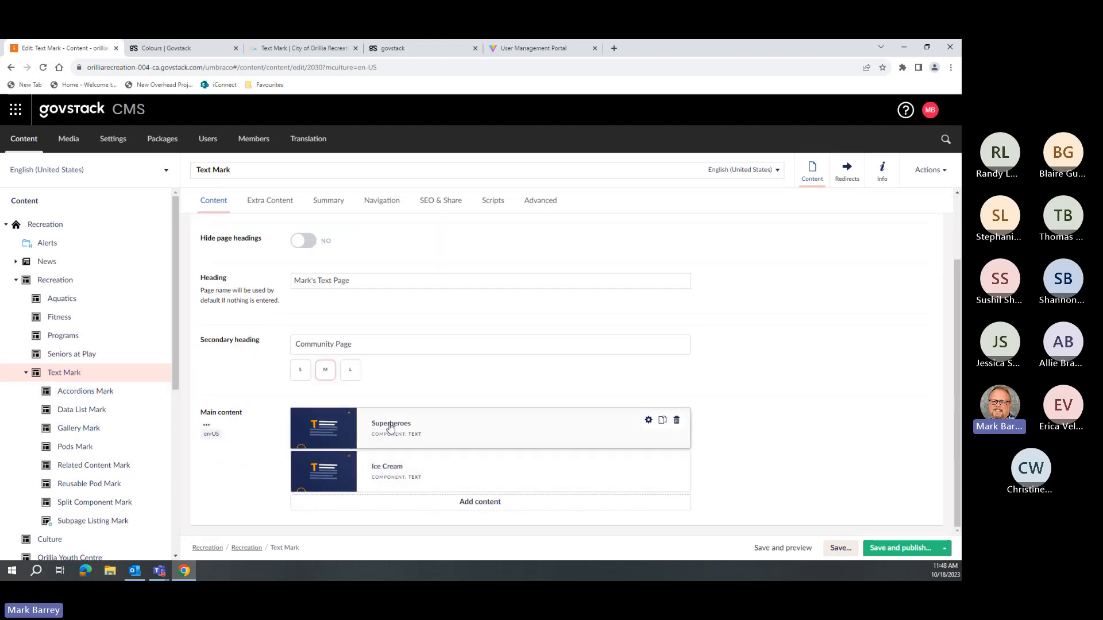
click(498, 509)
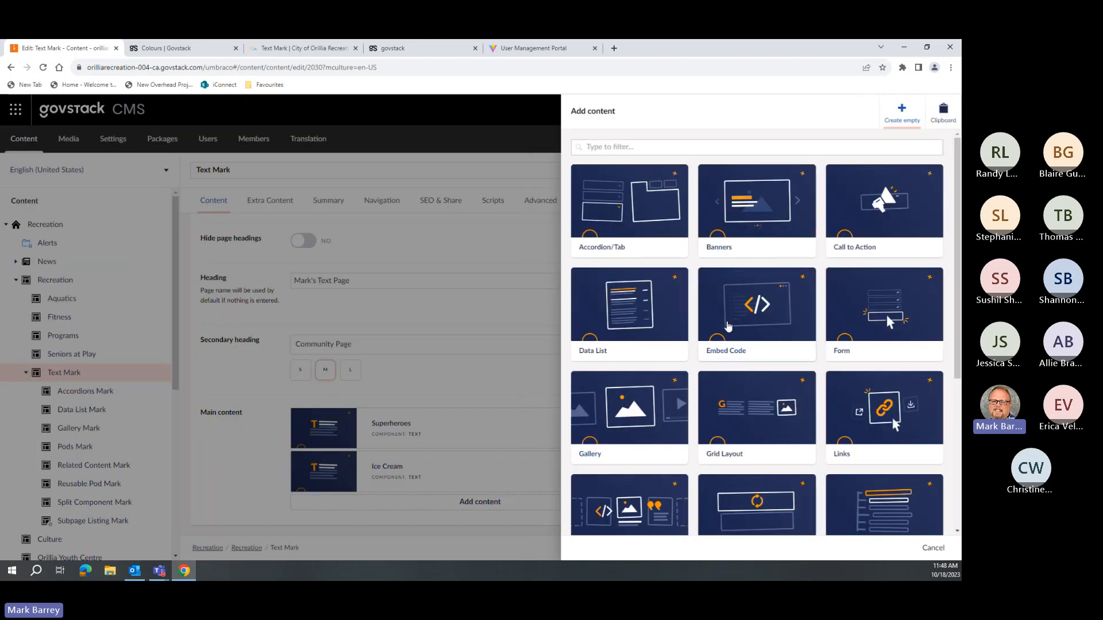
click(756, 312)
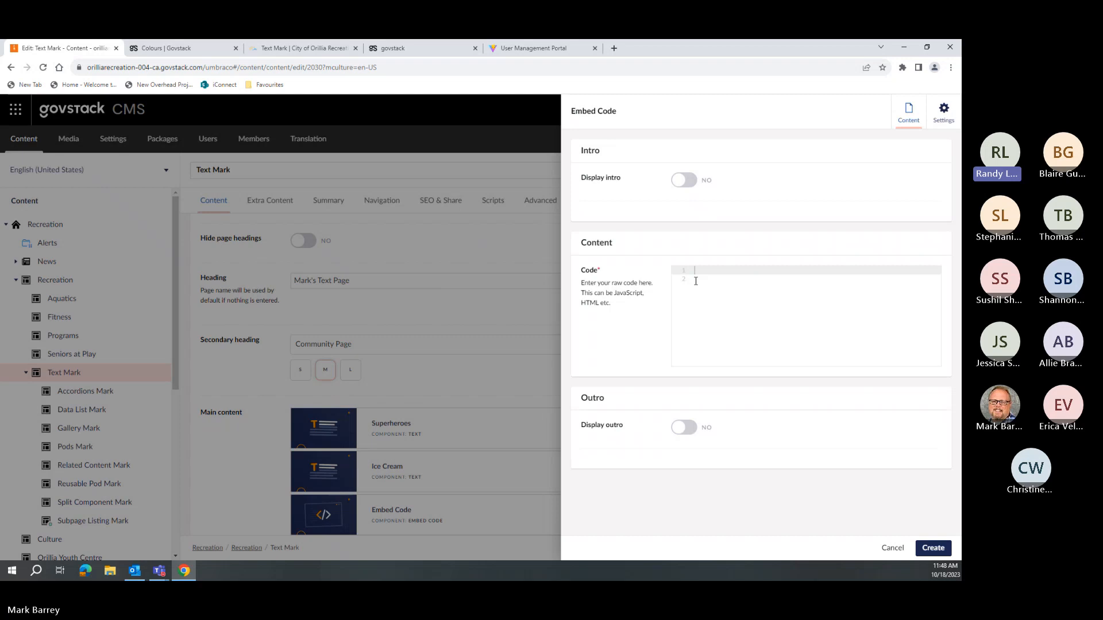
click(893, 548)
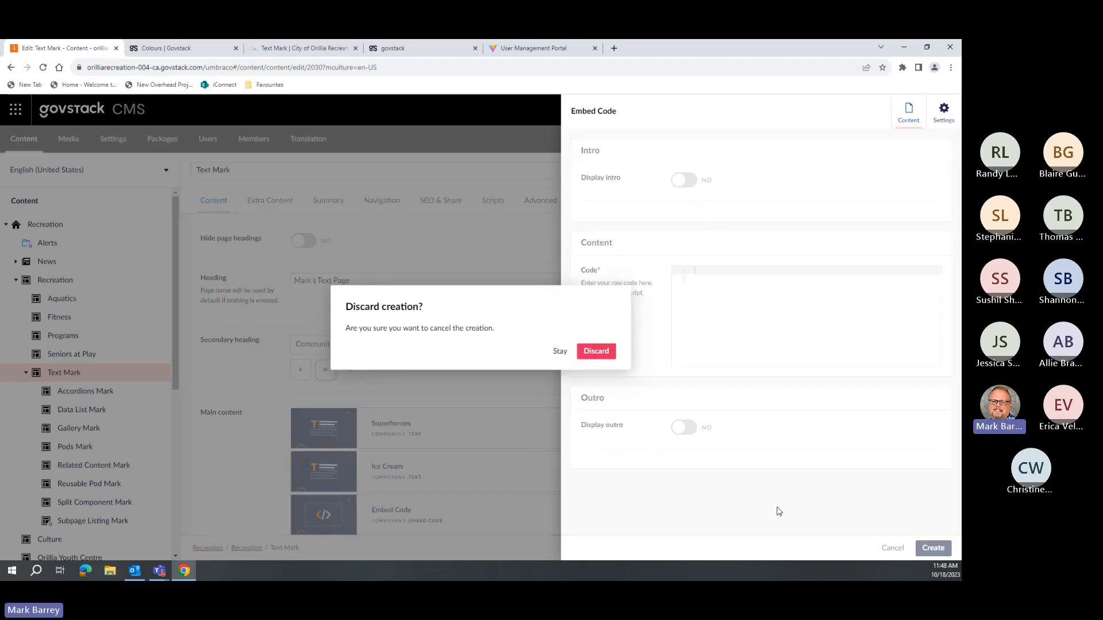
click(592, 353)
Open the Superheroes text component and examine the form and theme options of its intro text's Insert macro command, without inserting anything.
click(384, 426)
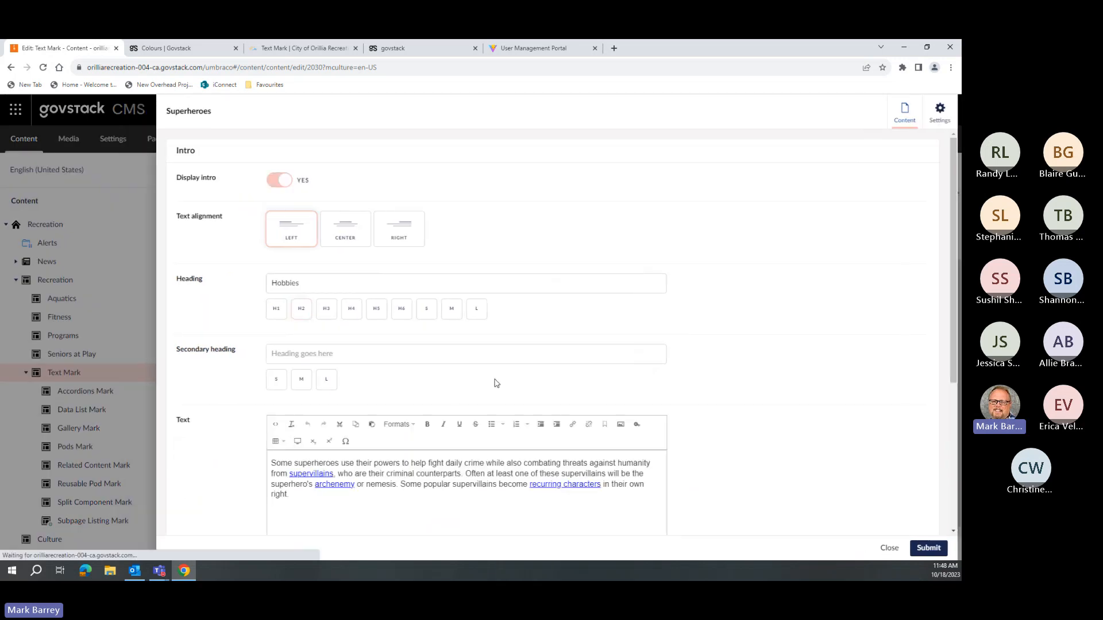
scroll(402, 438, down, 1)
scroll(402, 437, down, 1)
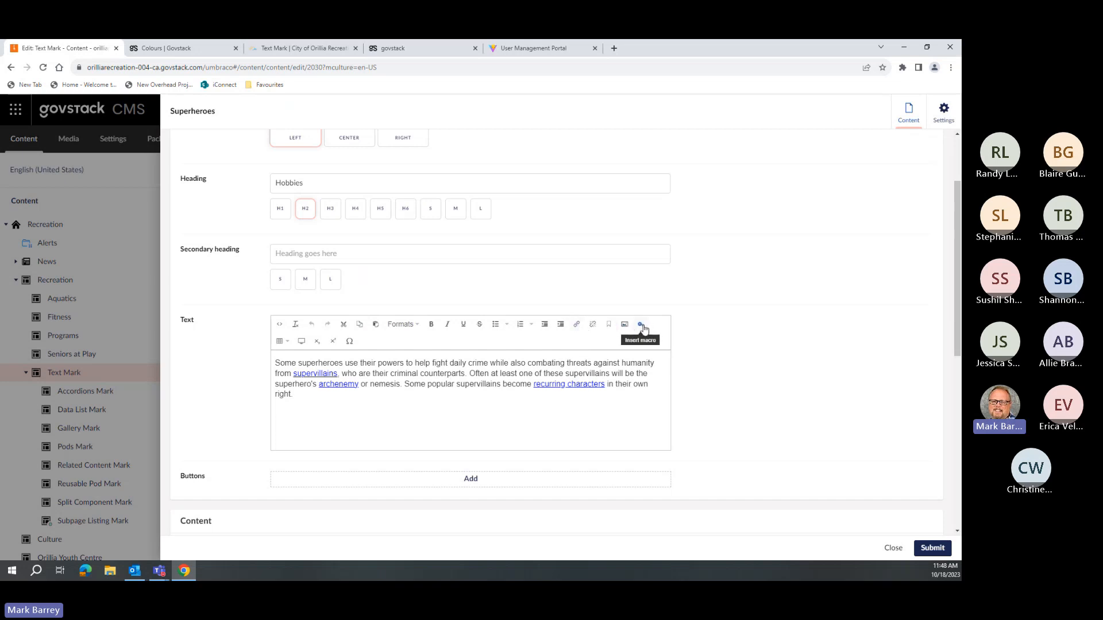
click(278, 411)
click(313, 395)
key(Return)
click(641, 324)
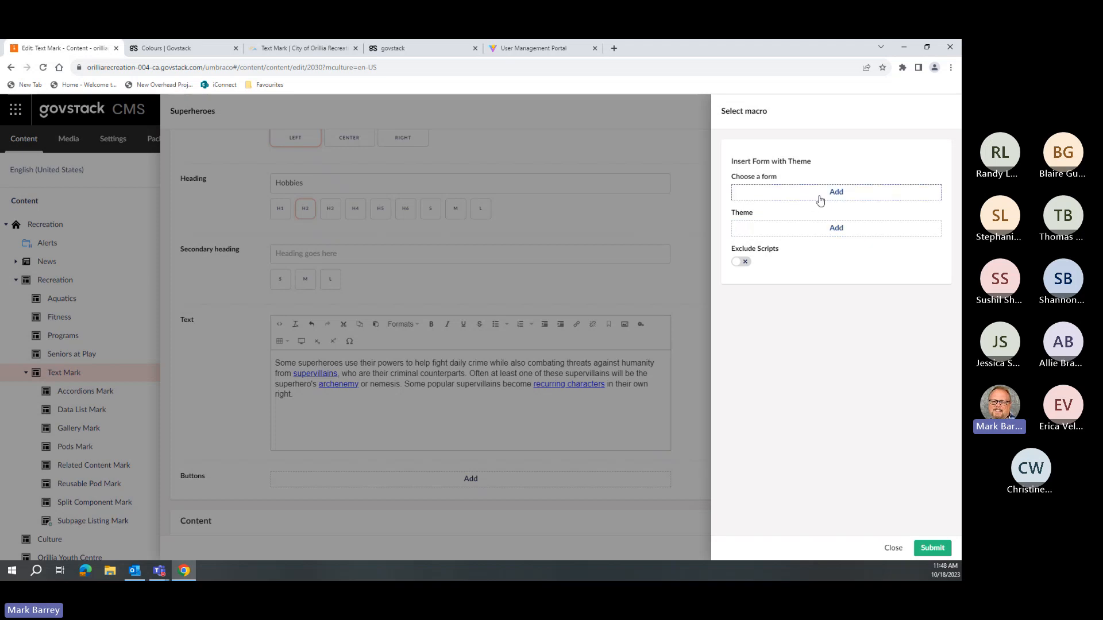
click(820, 197)
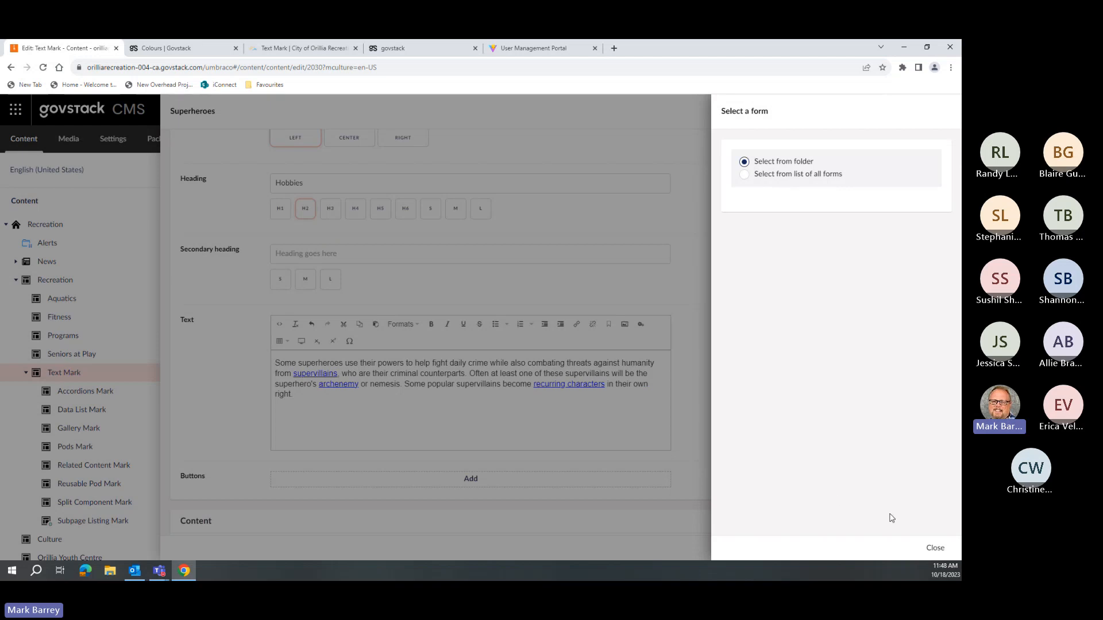
click(931, 549)
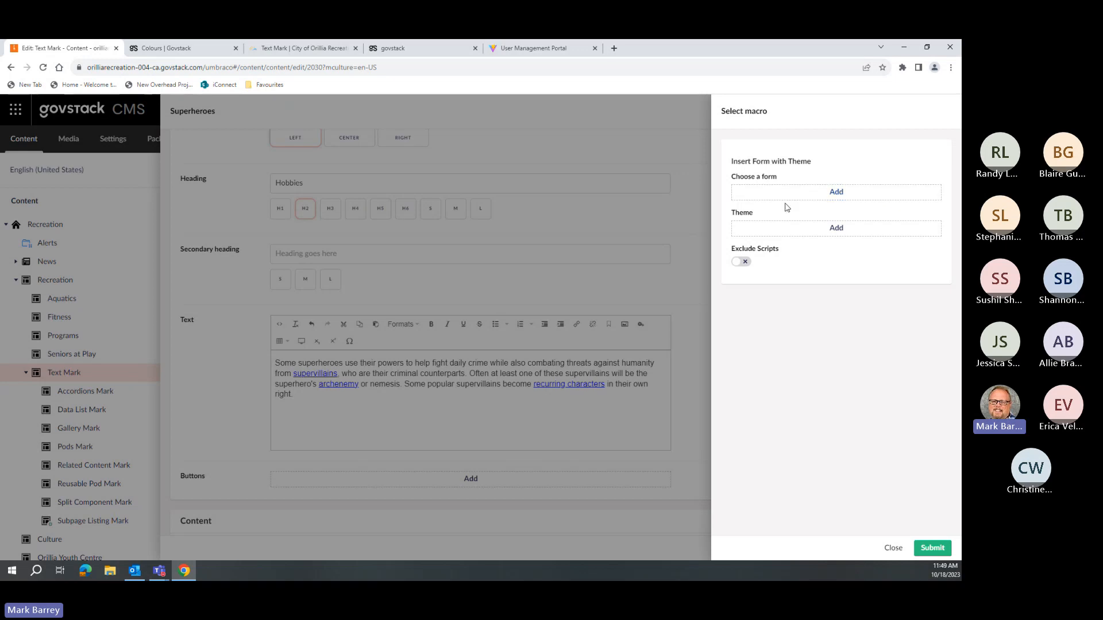
click(893, 549)
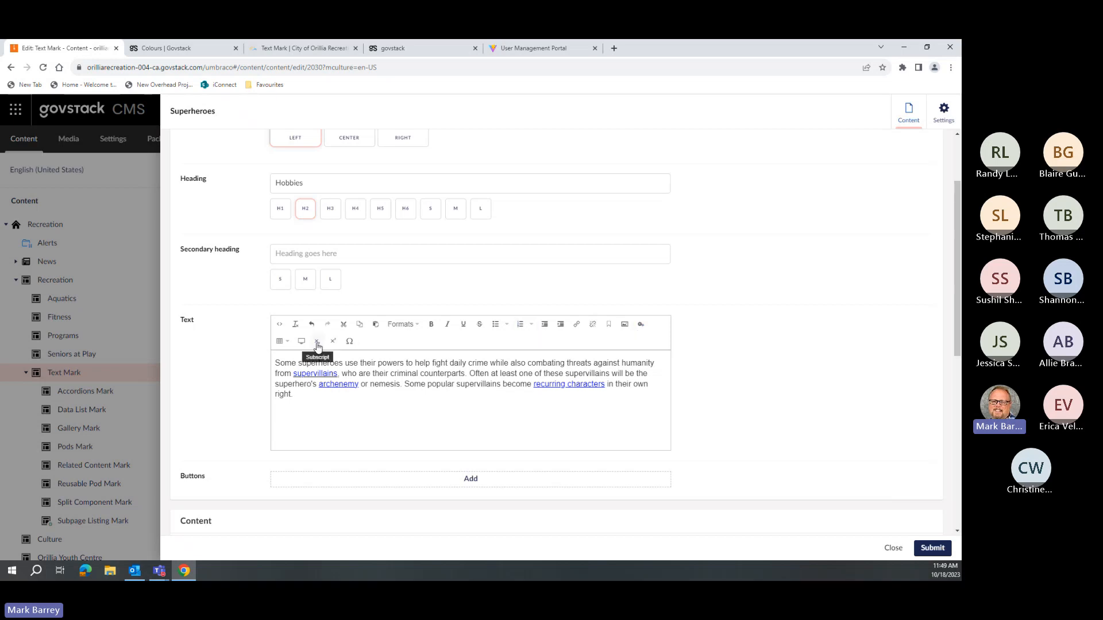
Check the intro text editor's URL embed option, and close the Superheroes component, discarding its changes.
click(303, 343)
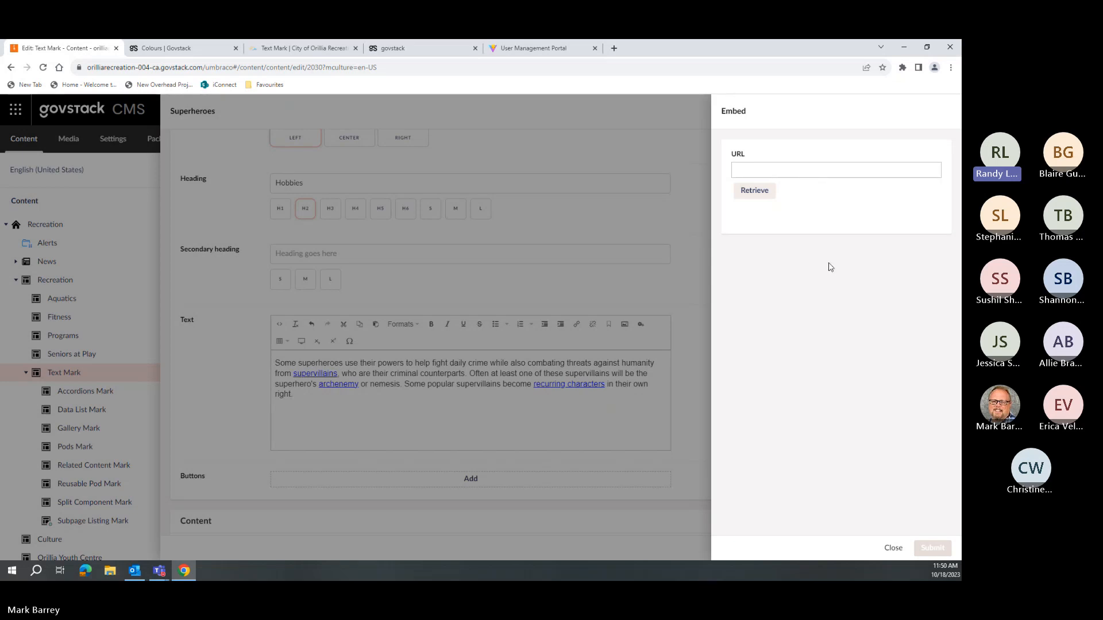
click(894, 547)
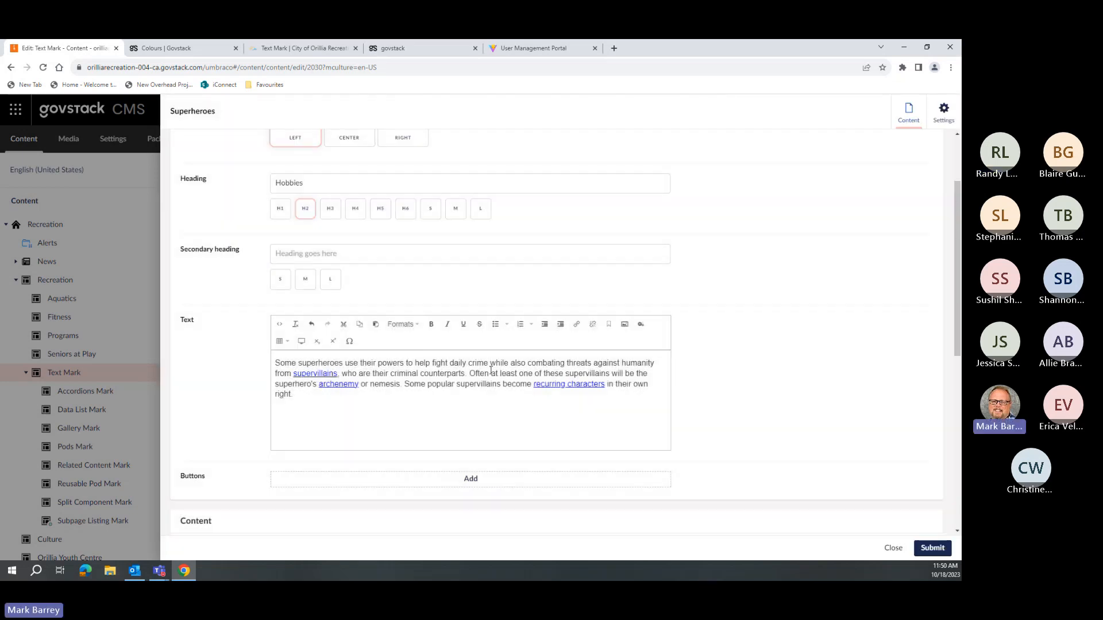
click(893, 547)
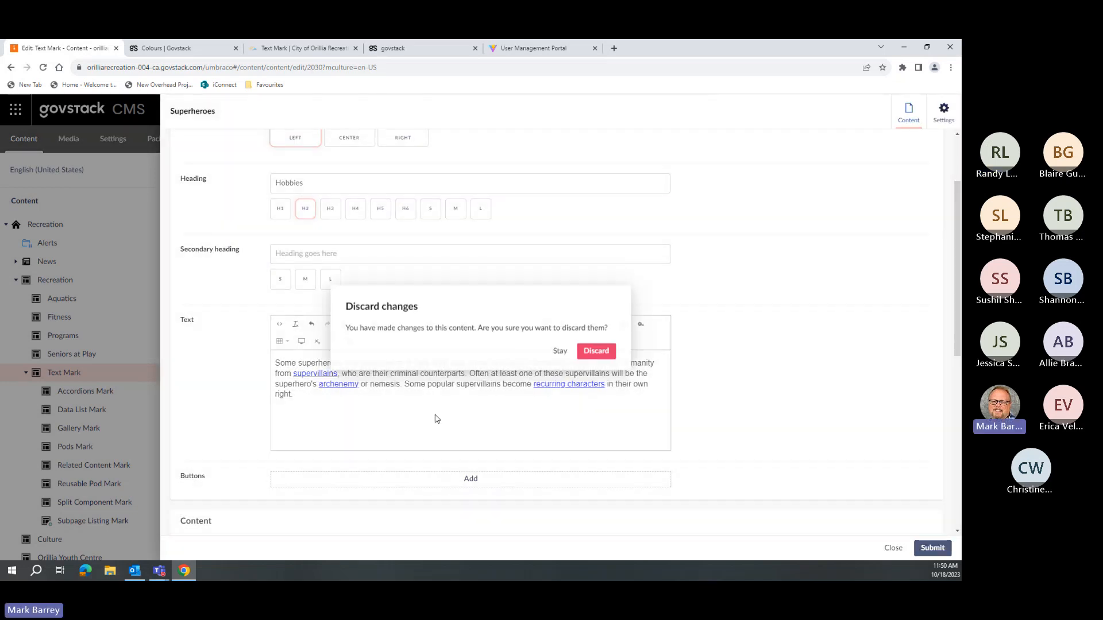
click(582, 352)
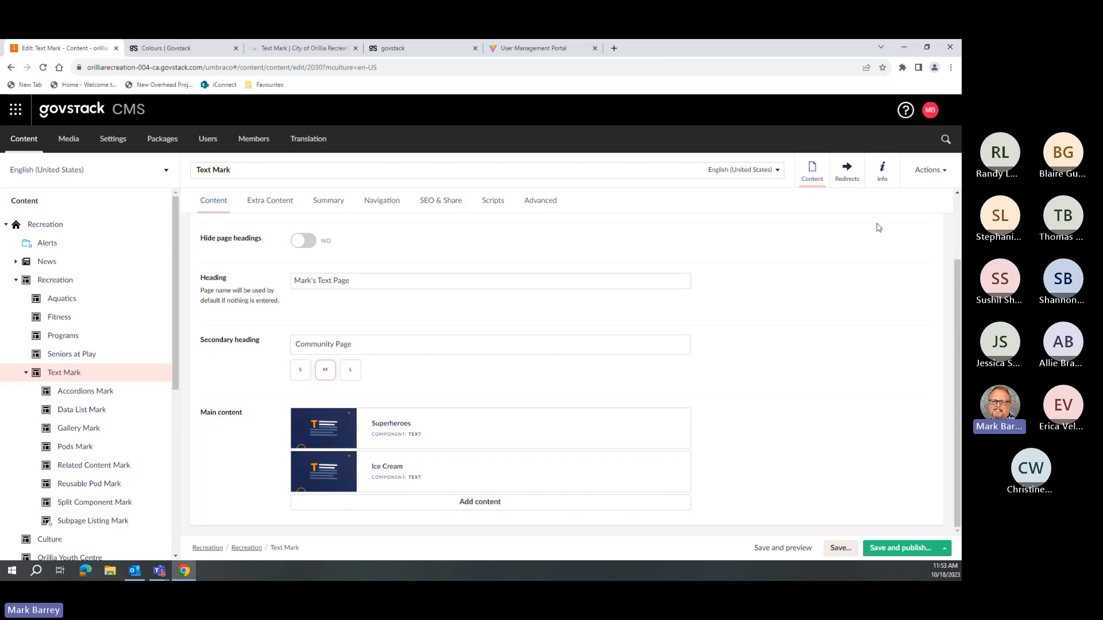
Open the Govstack support page from the CMS help desk and review the ticket, e-mail and call options.
click(905, 113)
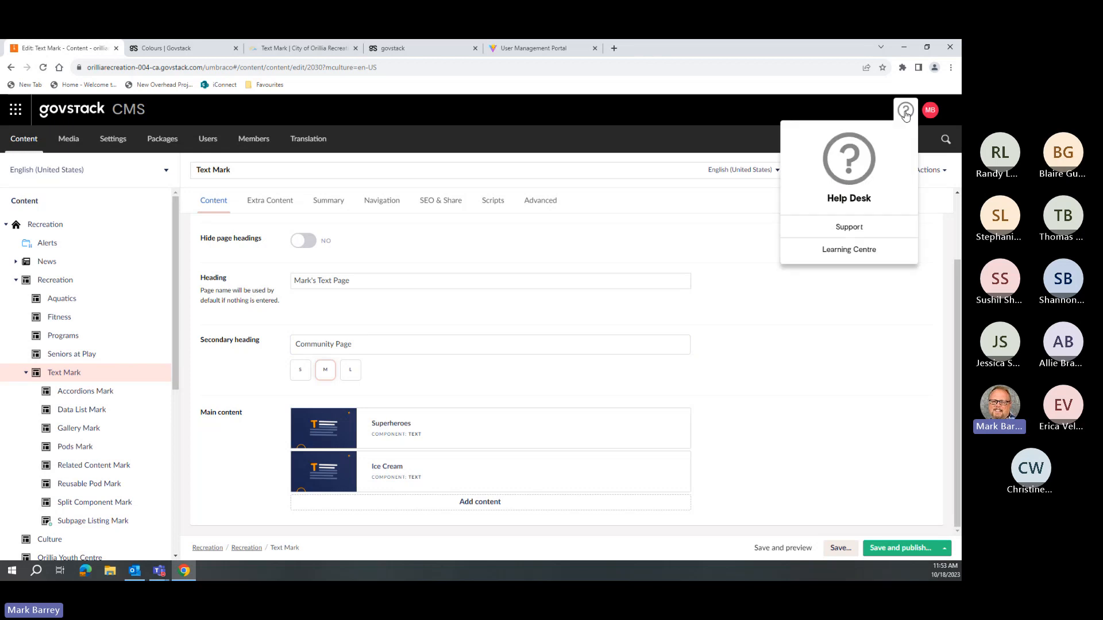
click(859, 229)
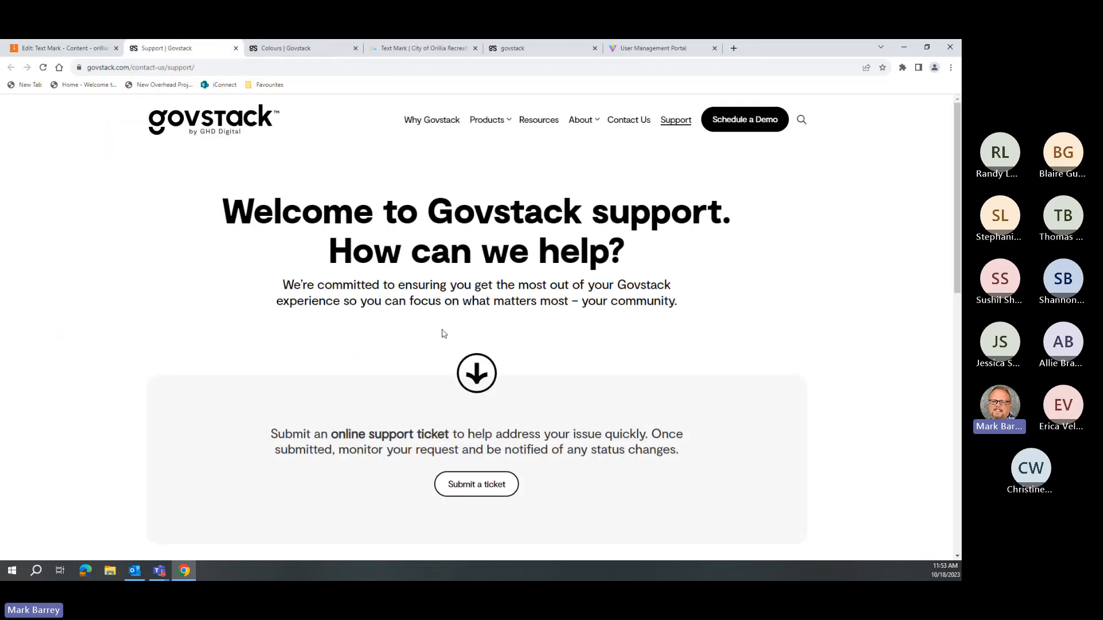
scroll(443, 332, down, 2)
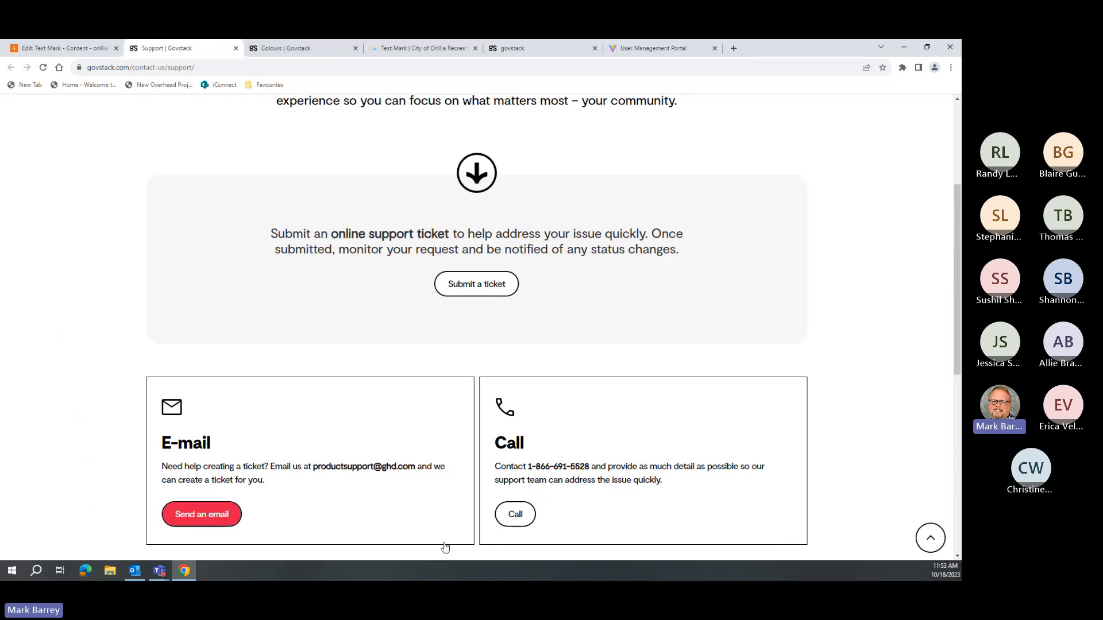